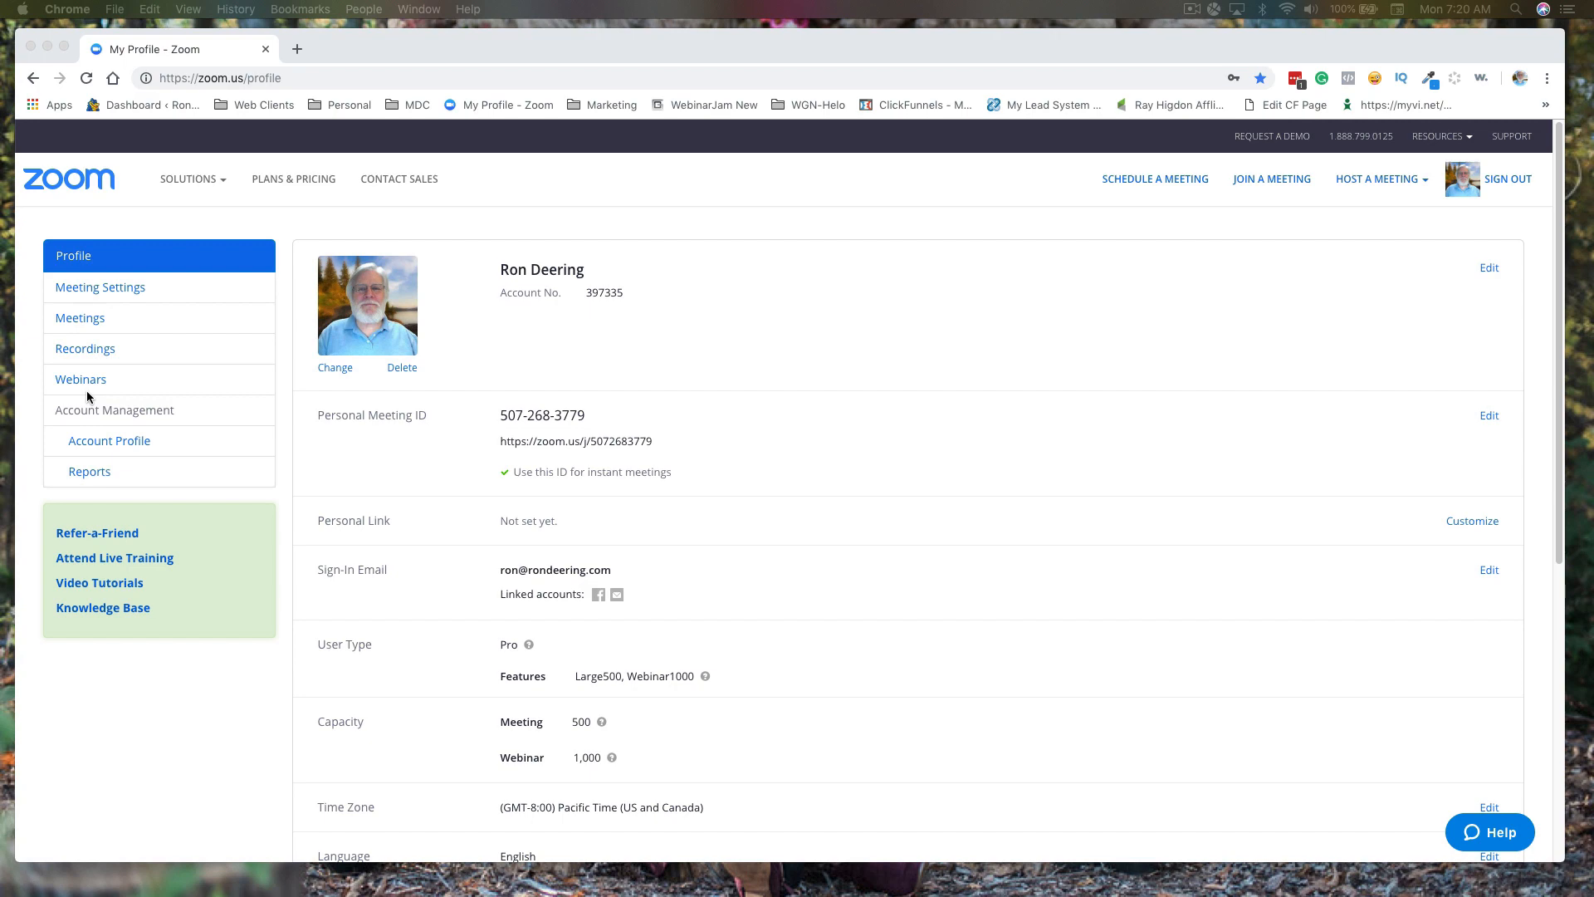
Schedule a new webinar with the default topic "My Webinar" and open it for editing.
click(83, 381)
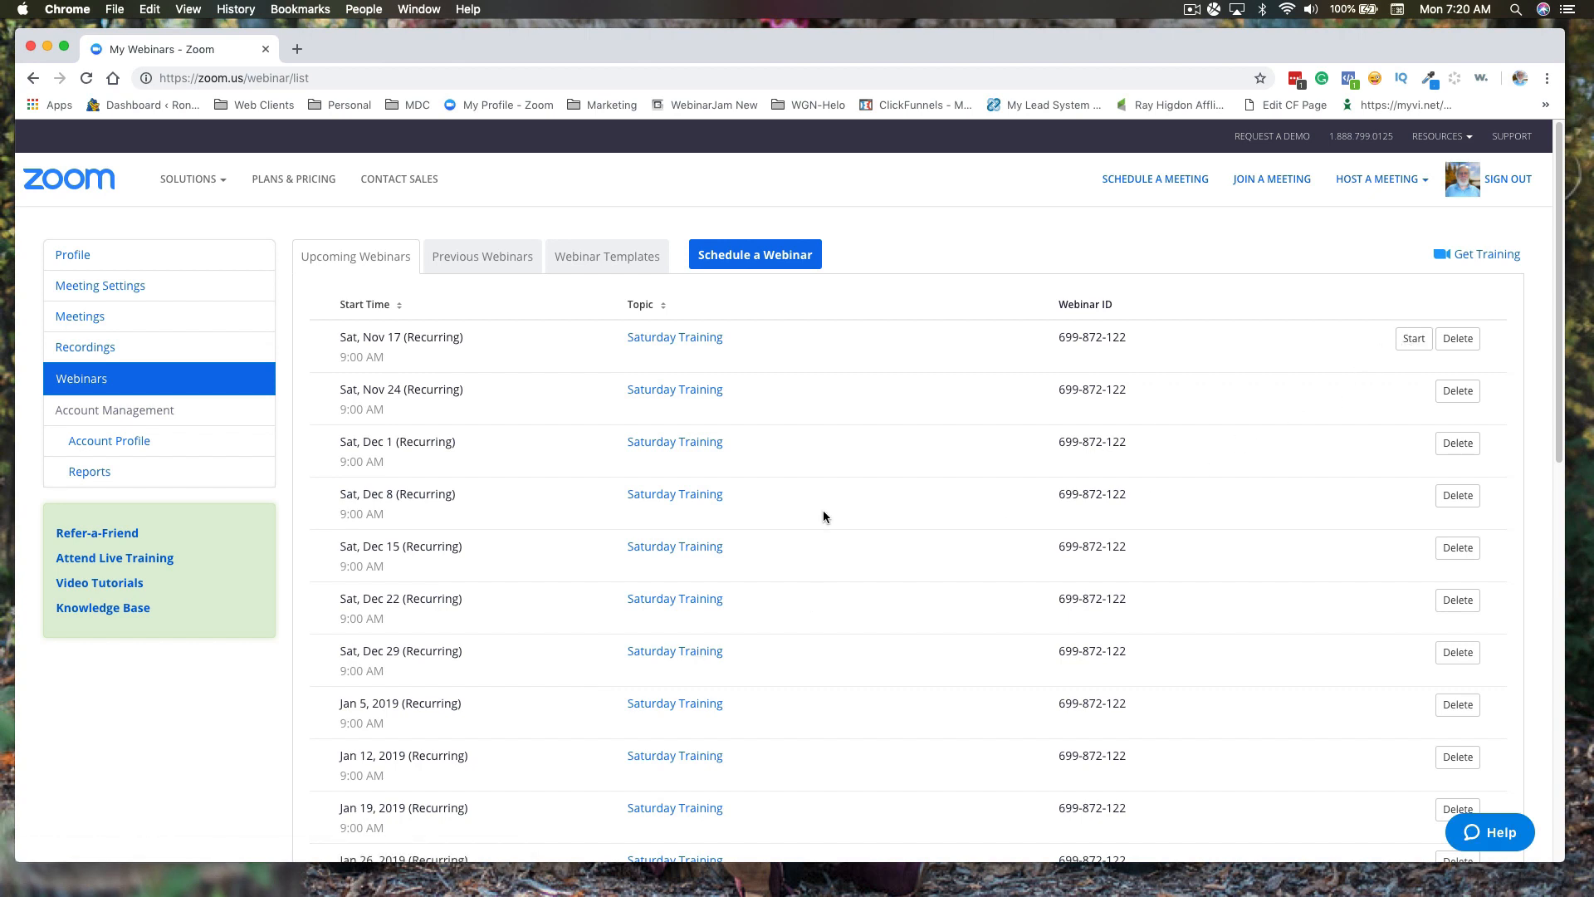
click(750, 256)
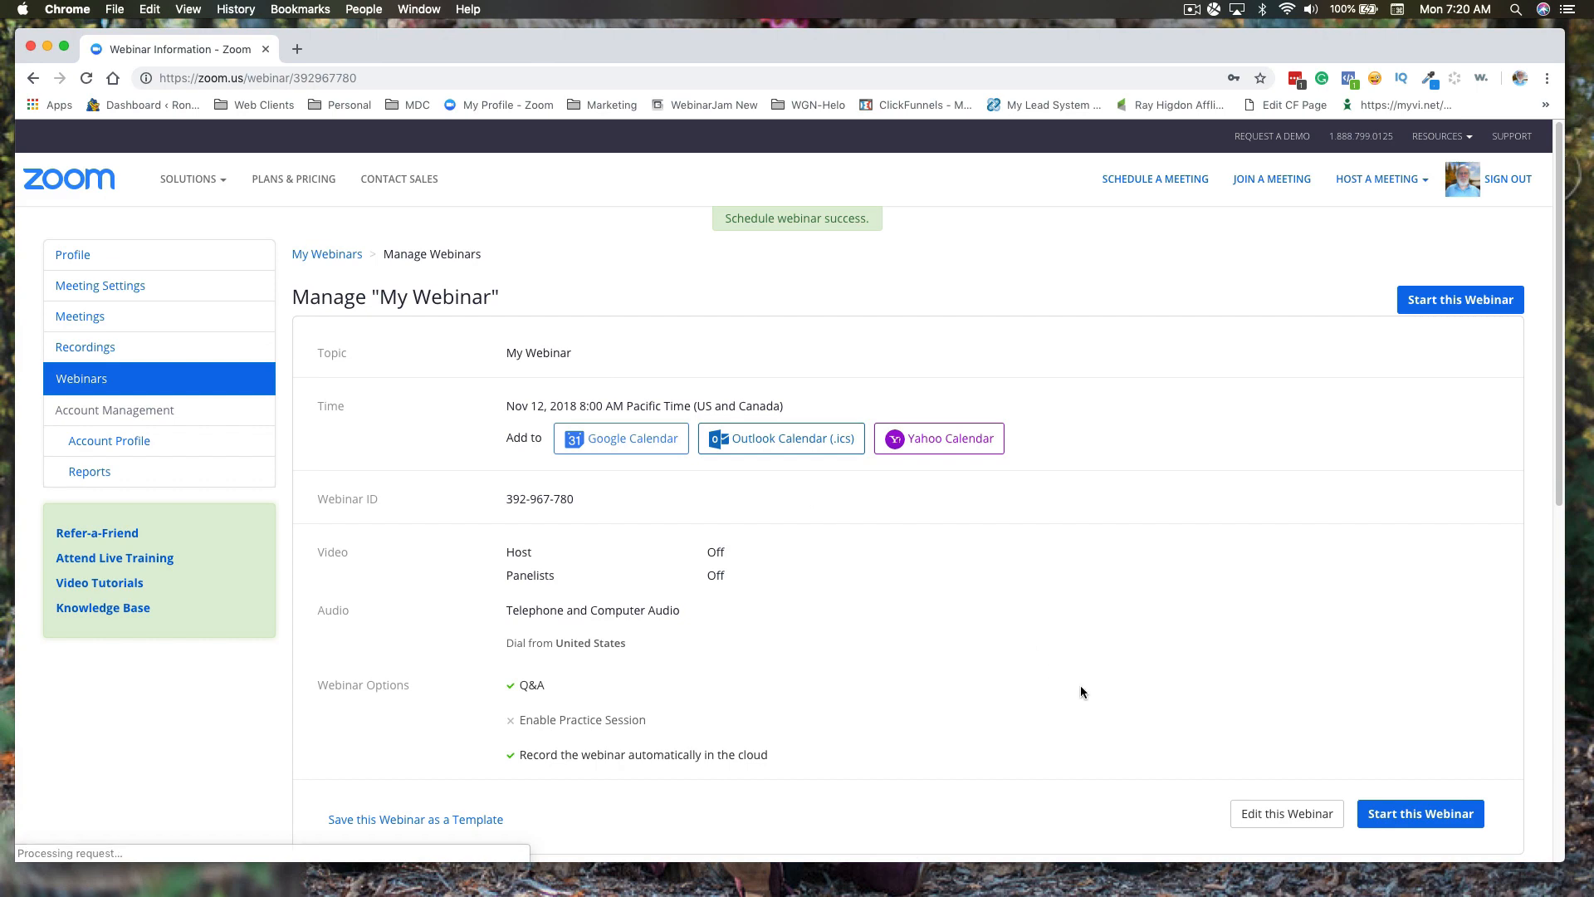
click(1265, 822)
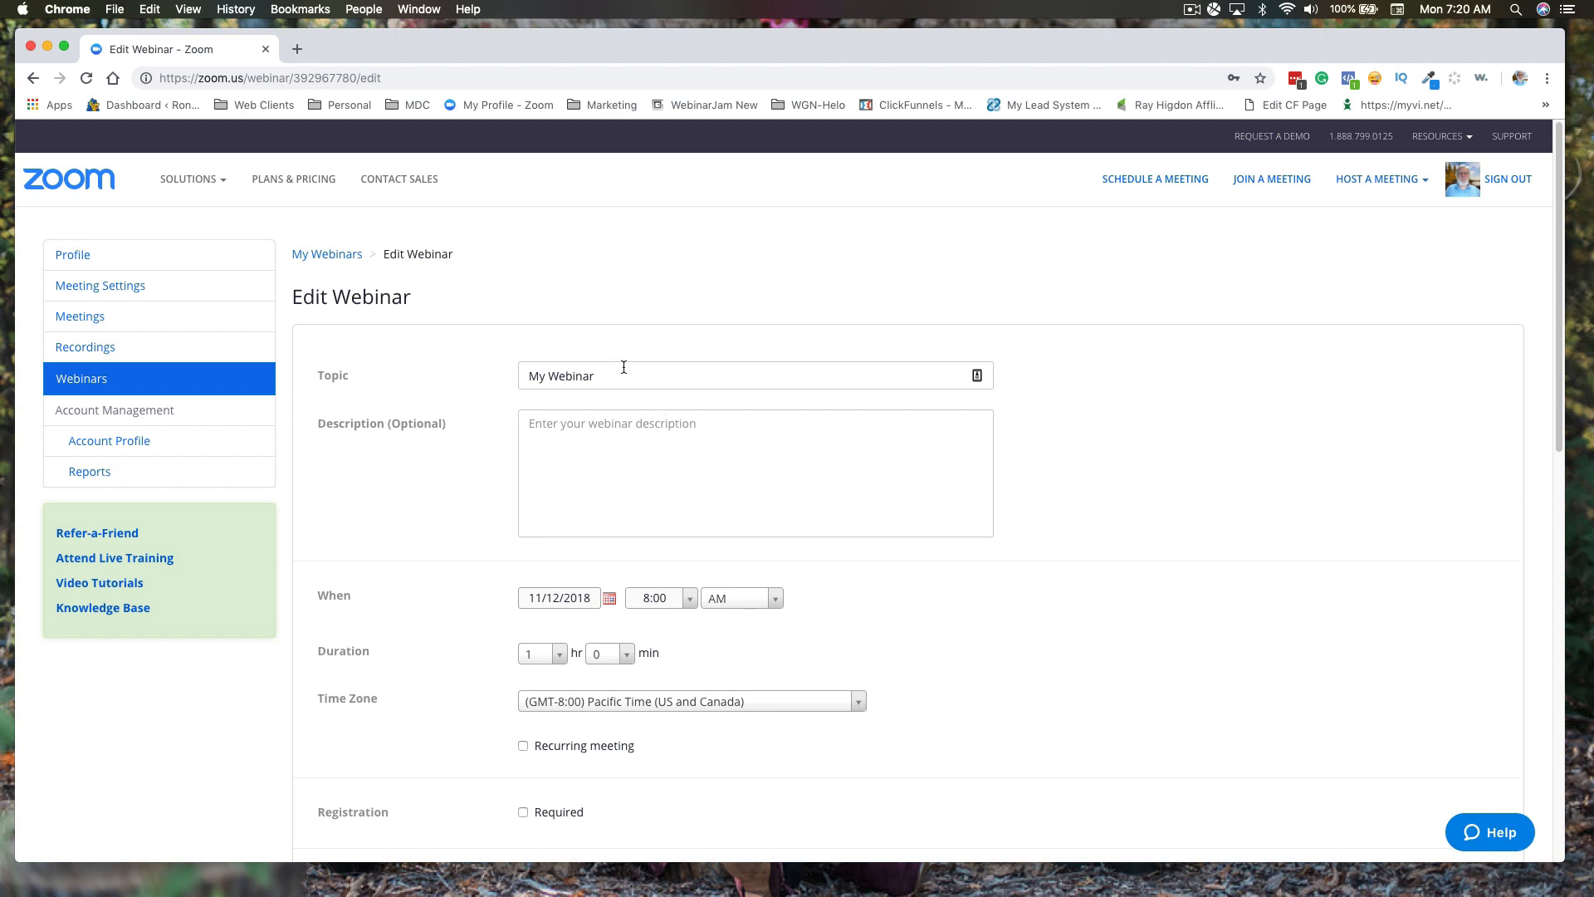
drag(616, 370, 505, 368)
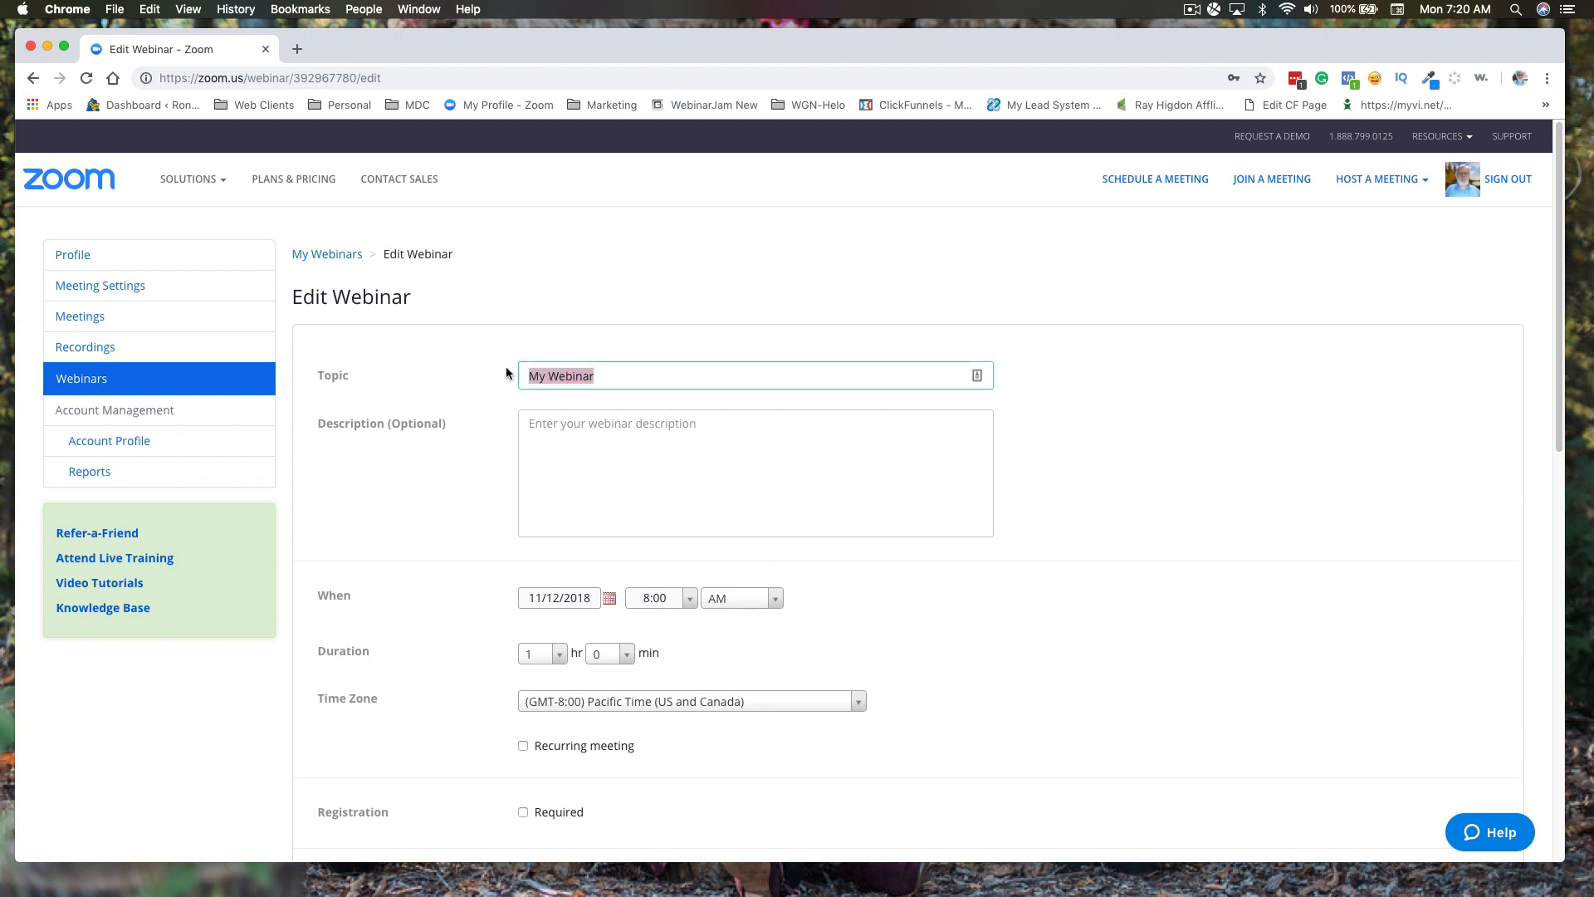
click(543, 430)
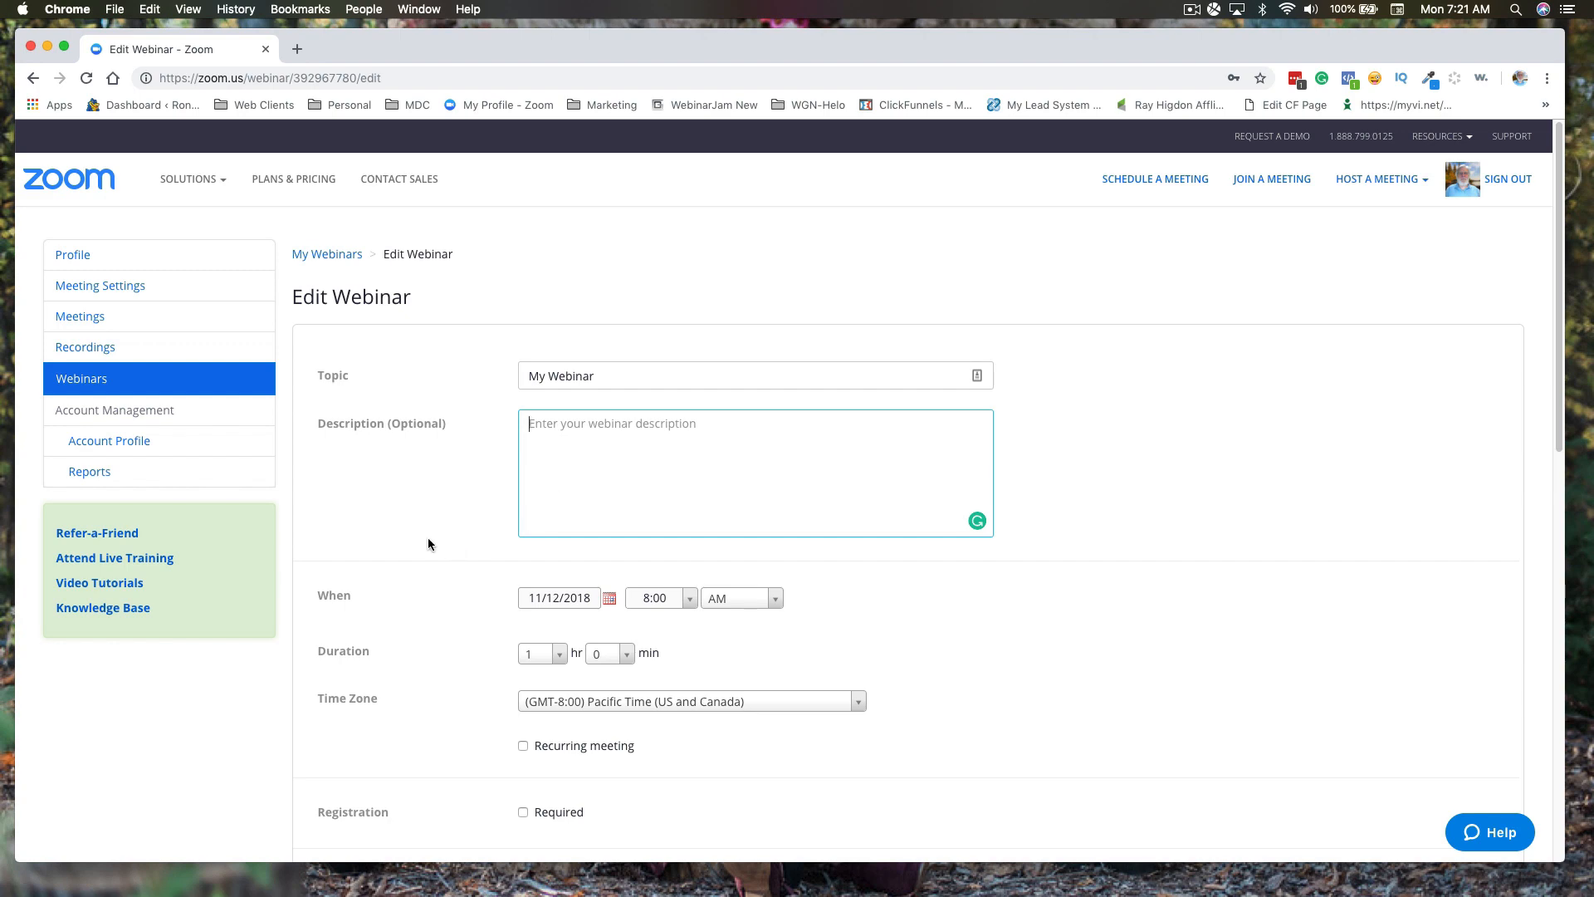
Try the recurring meeting option with its recurrence choices, and the required registration option.
scroll(426, 536, down, 3)
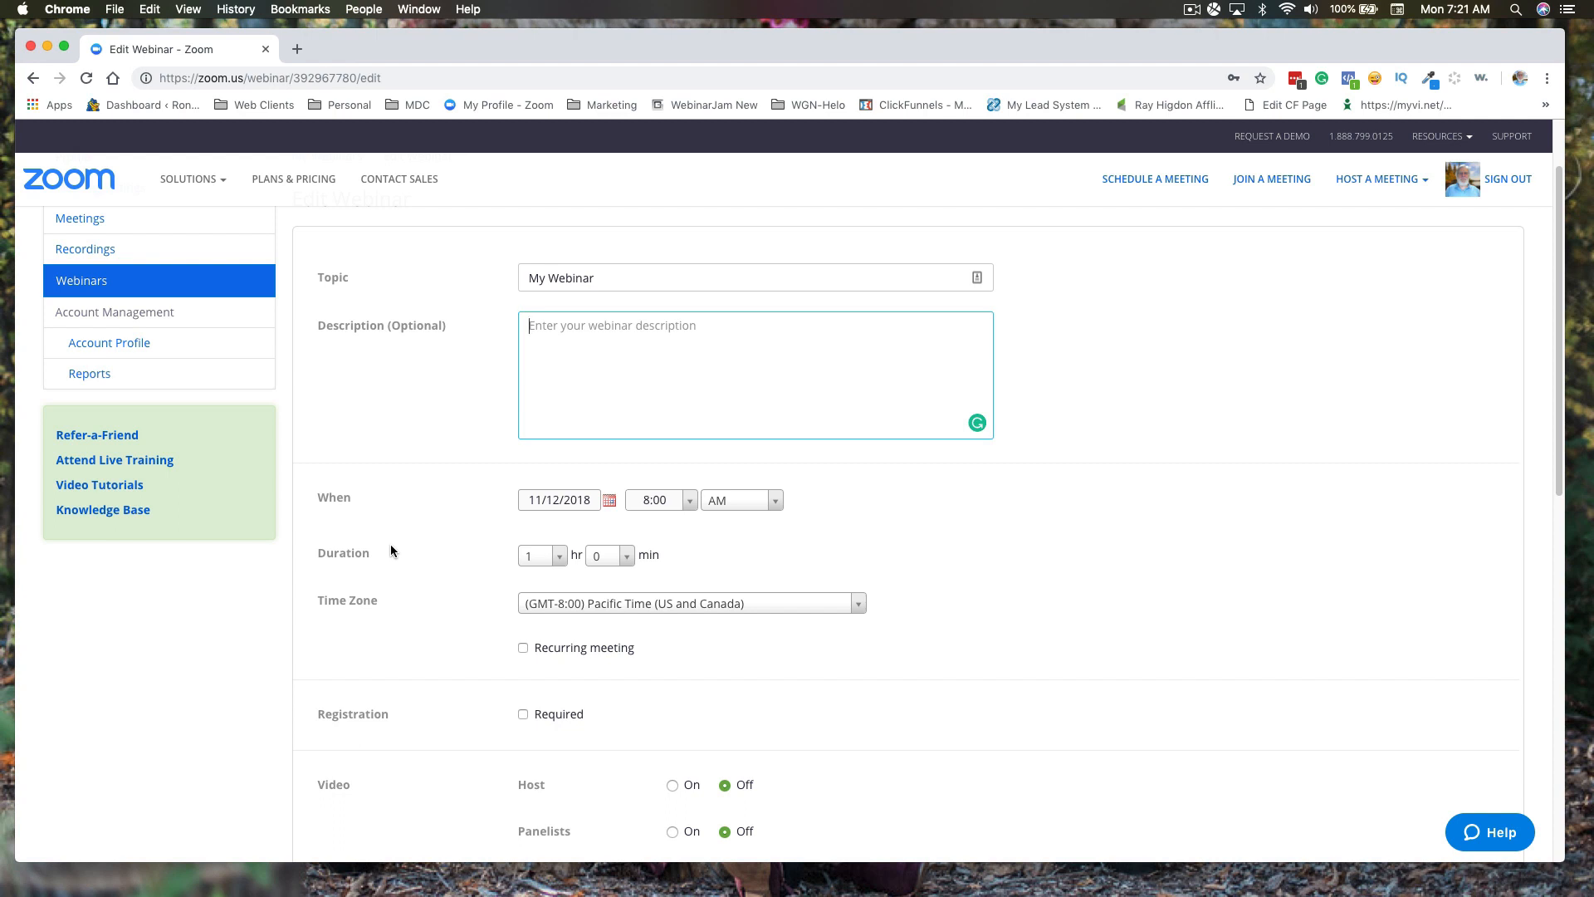
scroll(390, 548, down, 3)
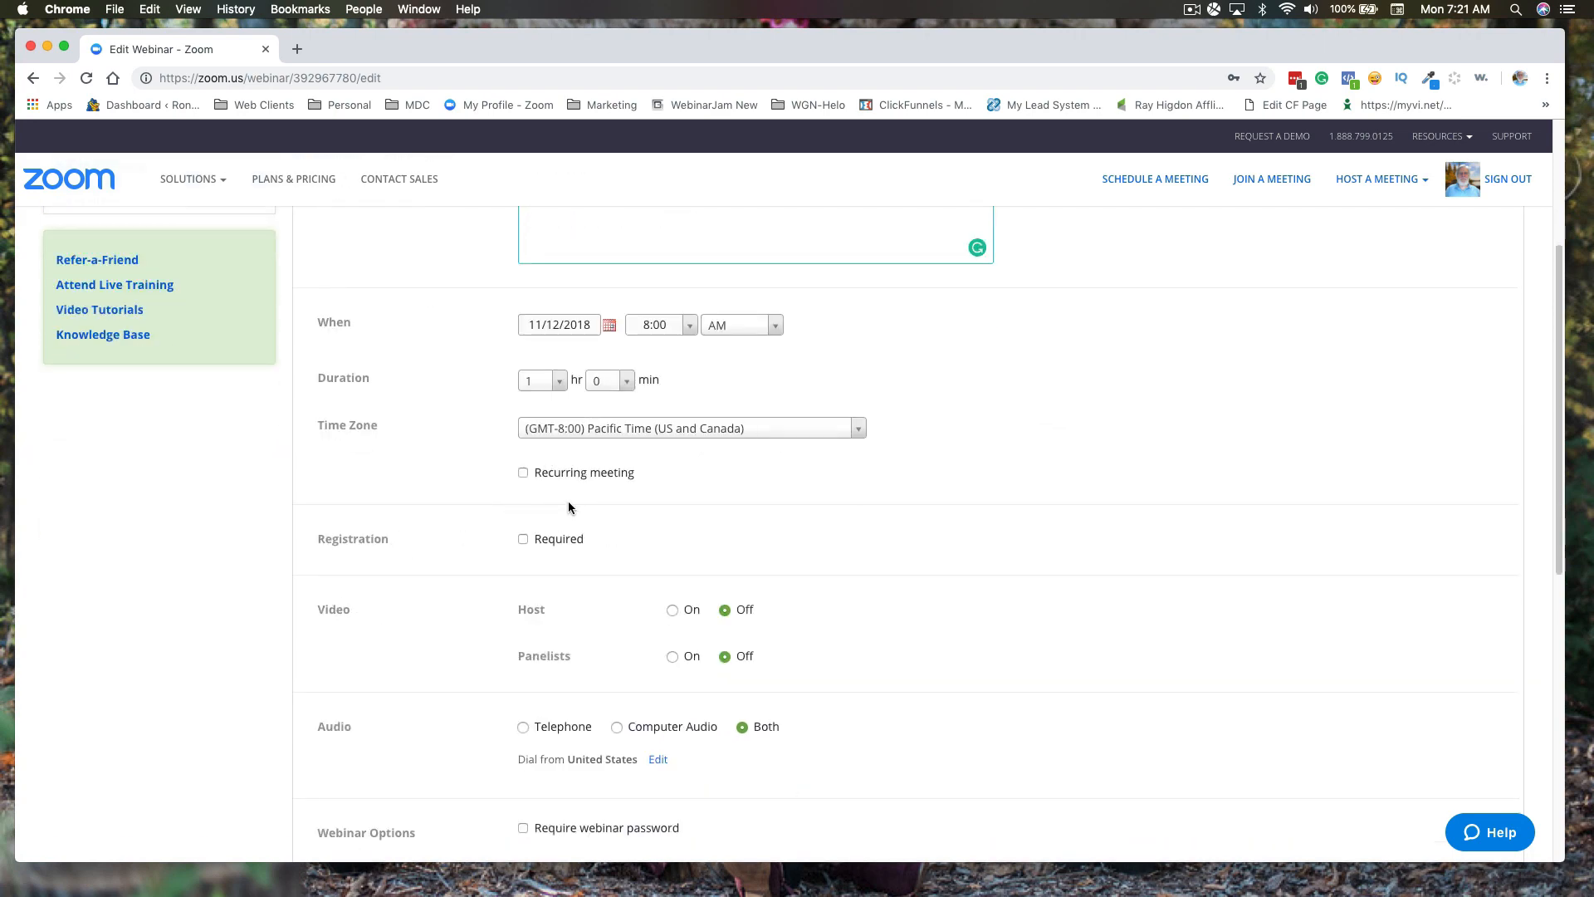
click(523, 473)
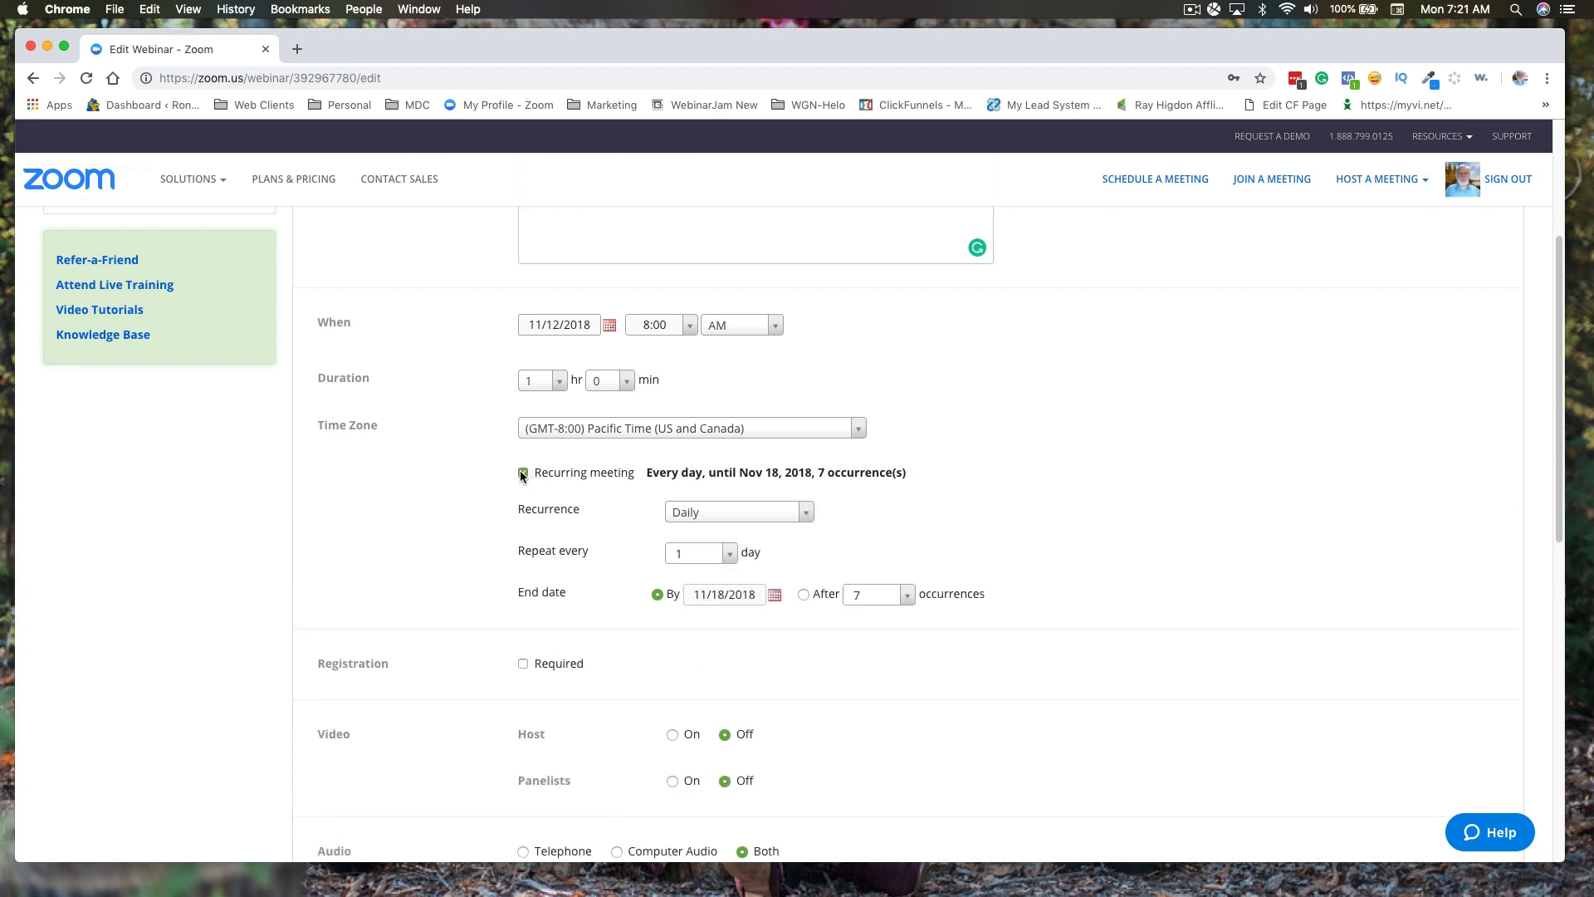
click(689, 516)
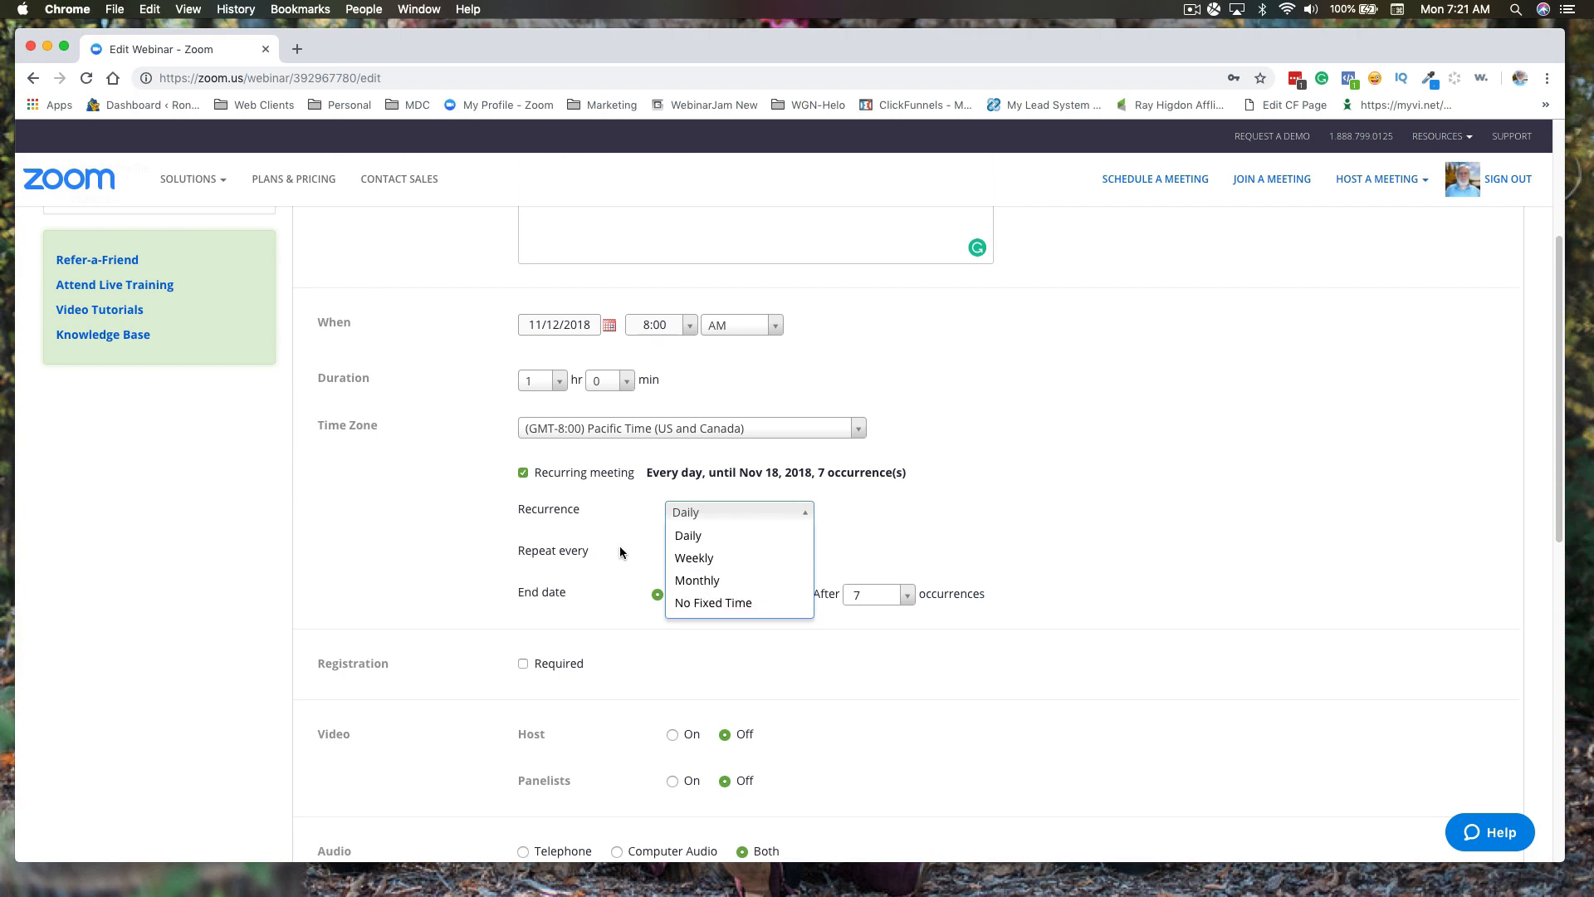
click(525, 482)
click(523, 473)
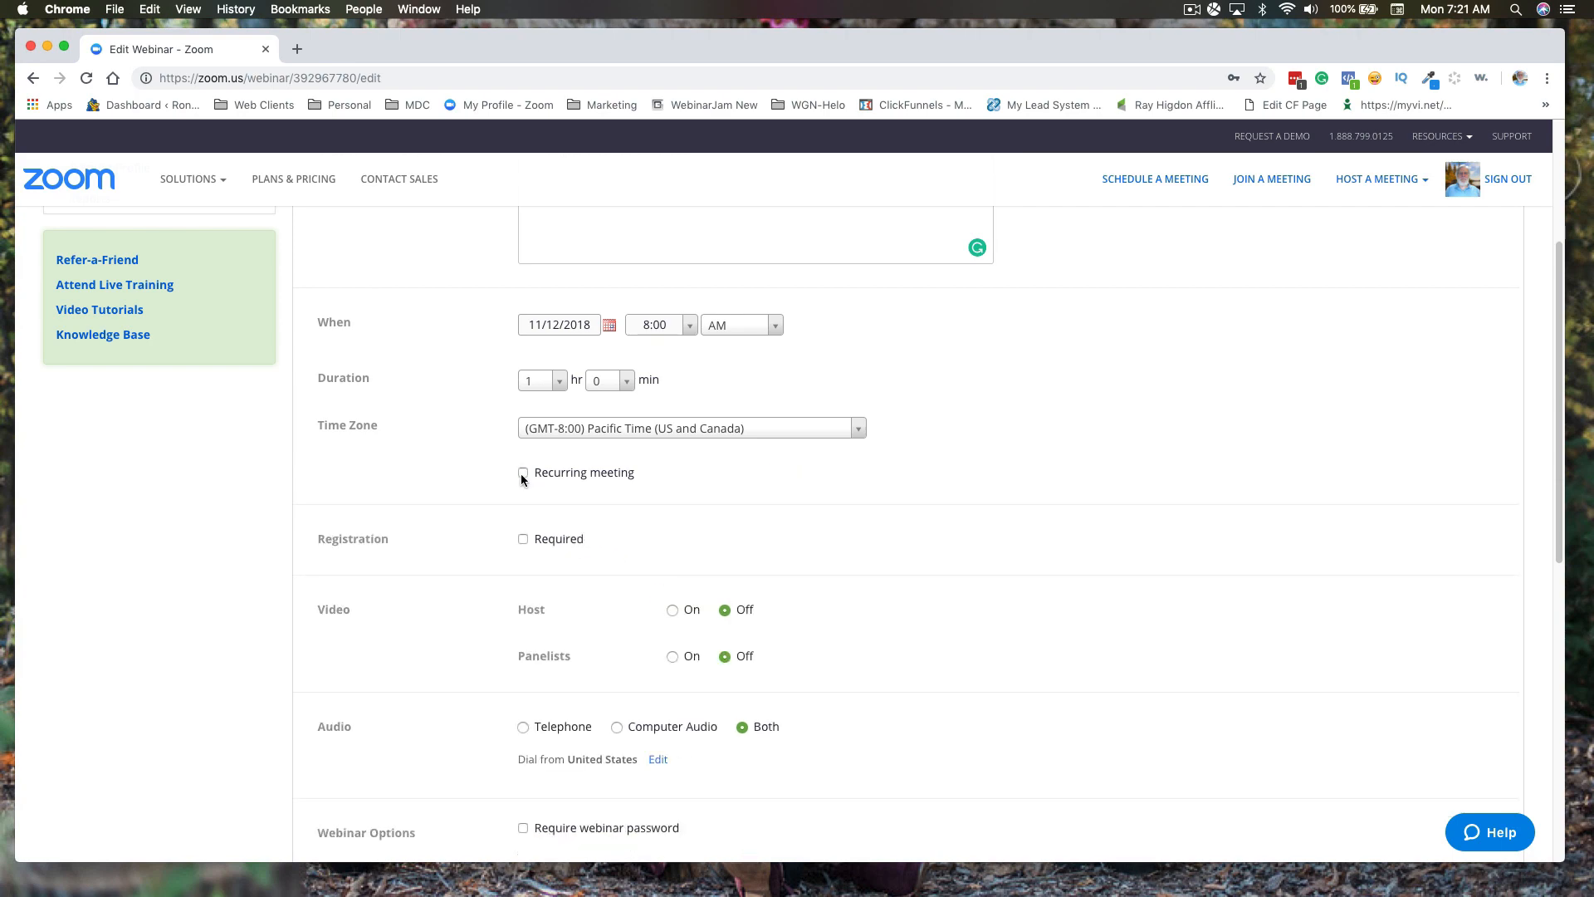
click(523, 540)
click(523, 541)
Turn on video for both the host and the panelists.
click(672, 611)
click(671, 656)
Enable the practice session in the webinar options.
scroll(475, 612, down, 1)
scroll(477, 612, down, 1)
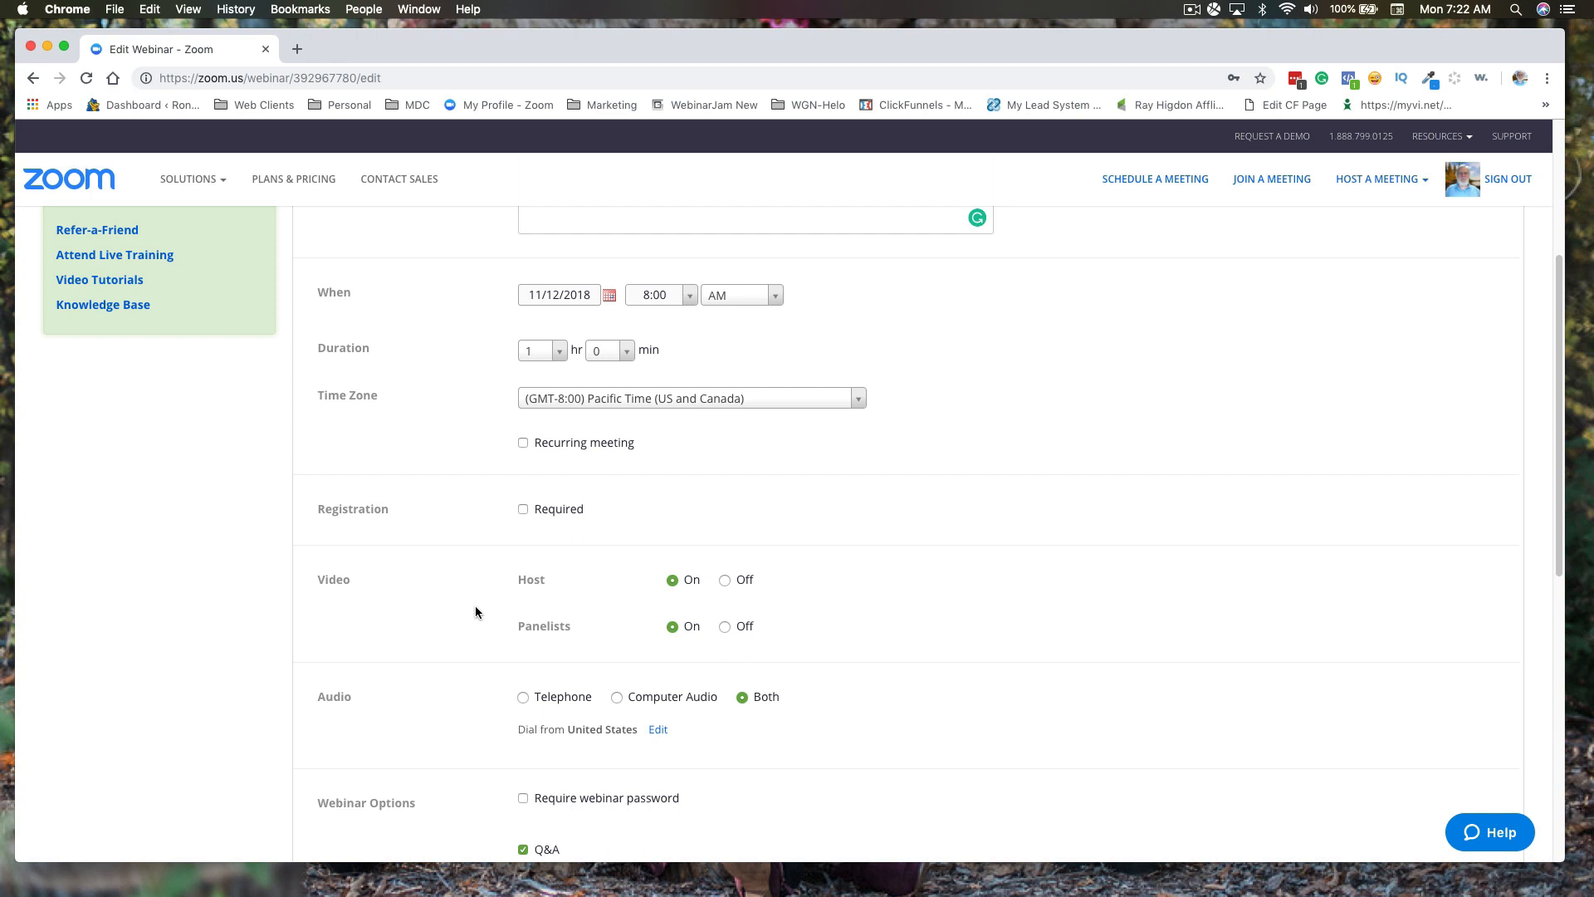
scroll(464, 671, down, 1)
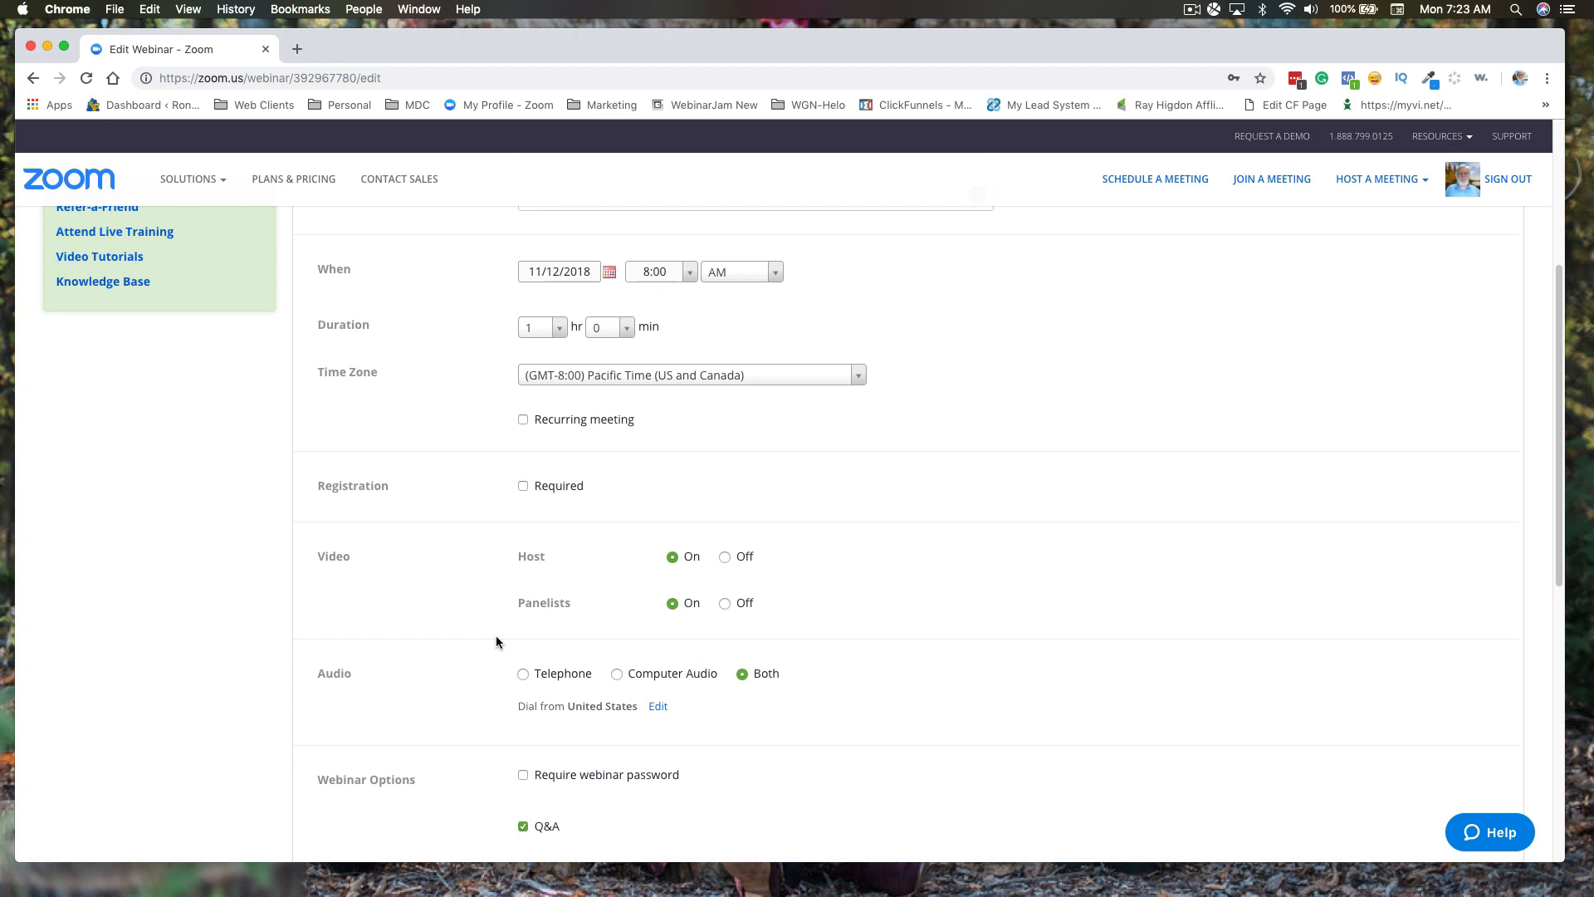
scroll(495, 641, down, 2)
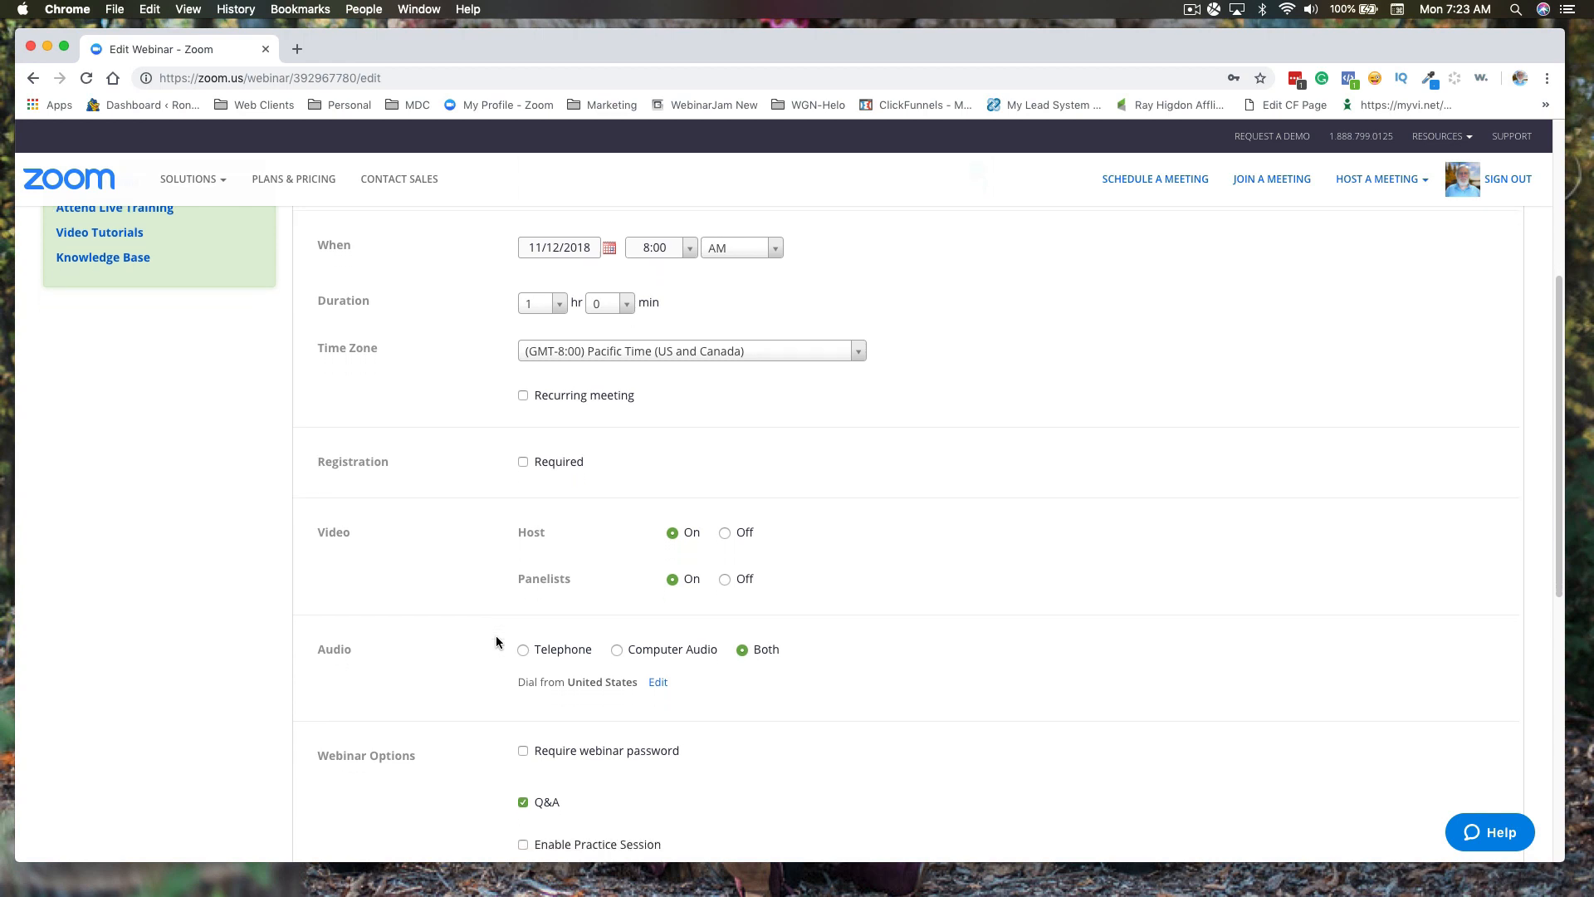
scroll(496, 641, down, 1)
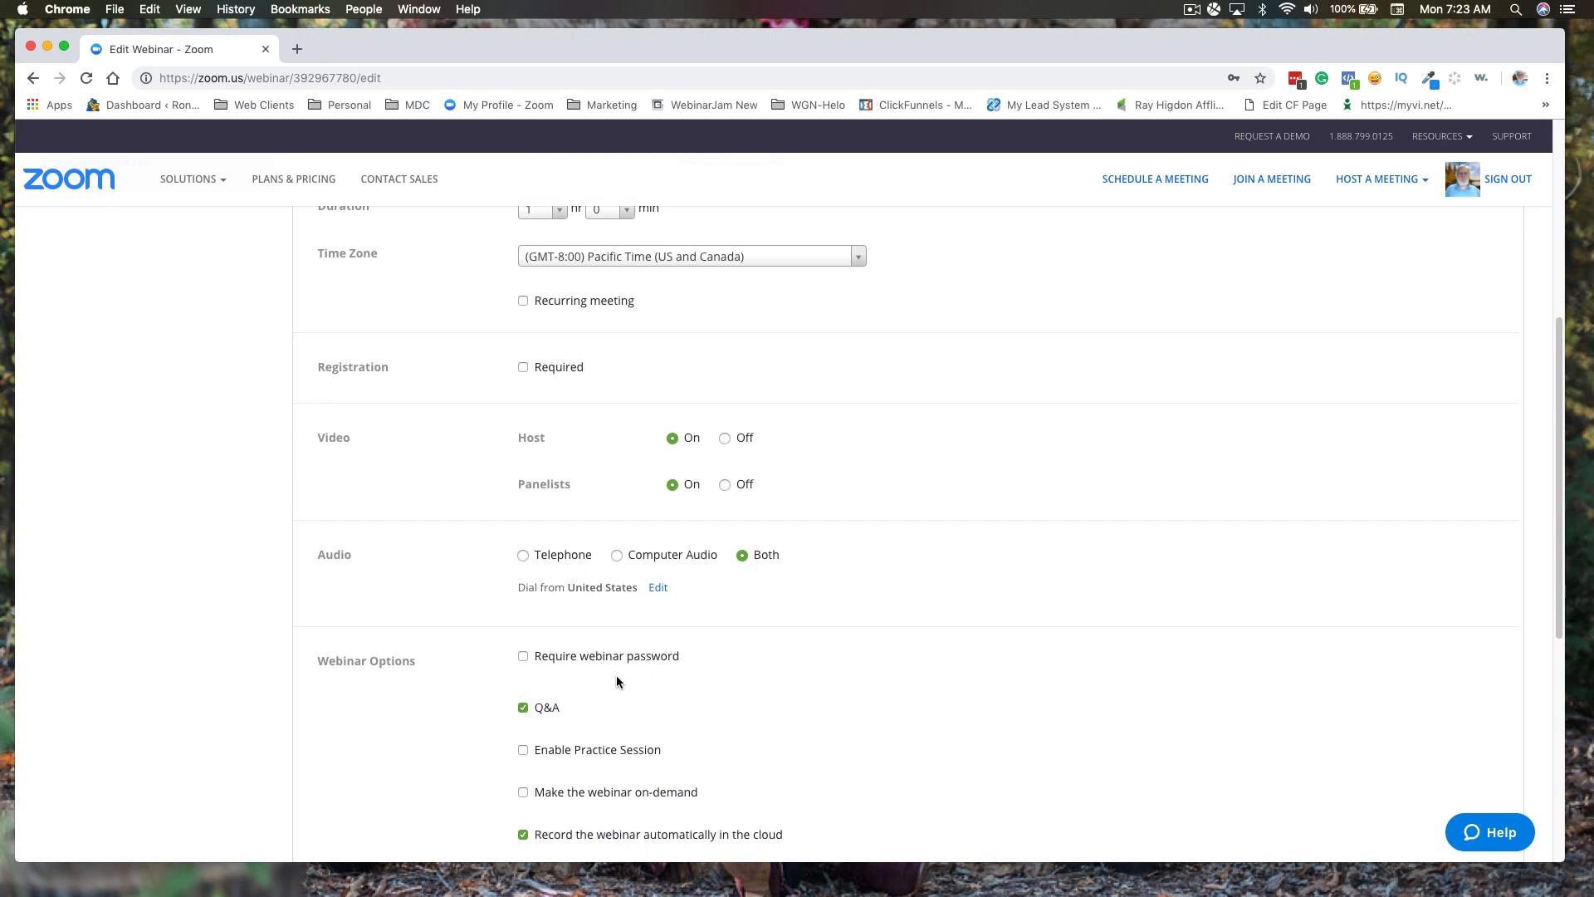
scroll(616, 677, down, 2)
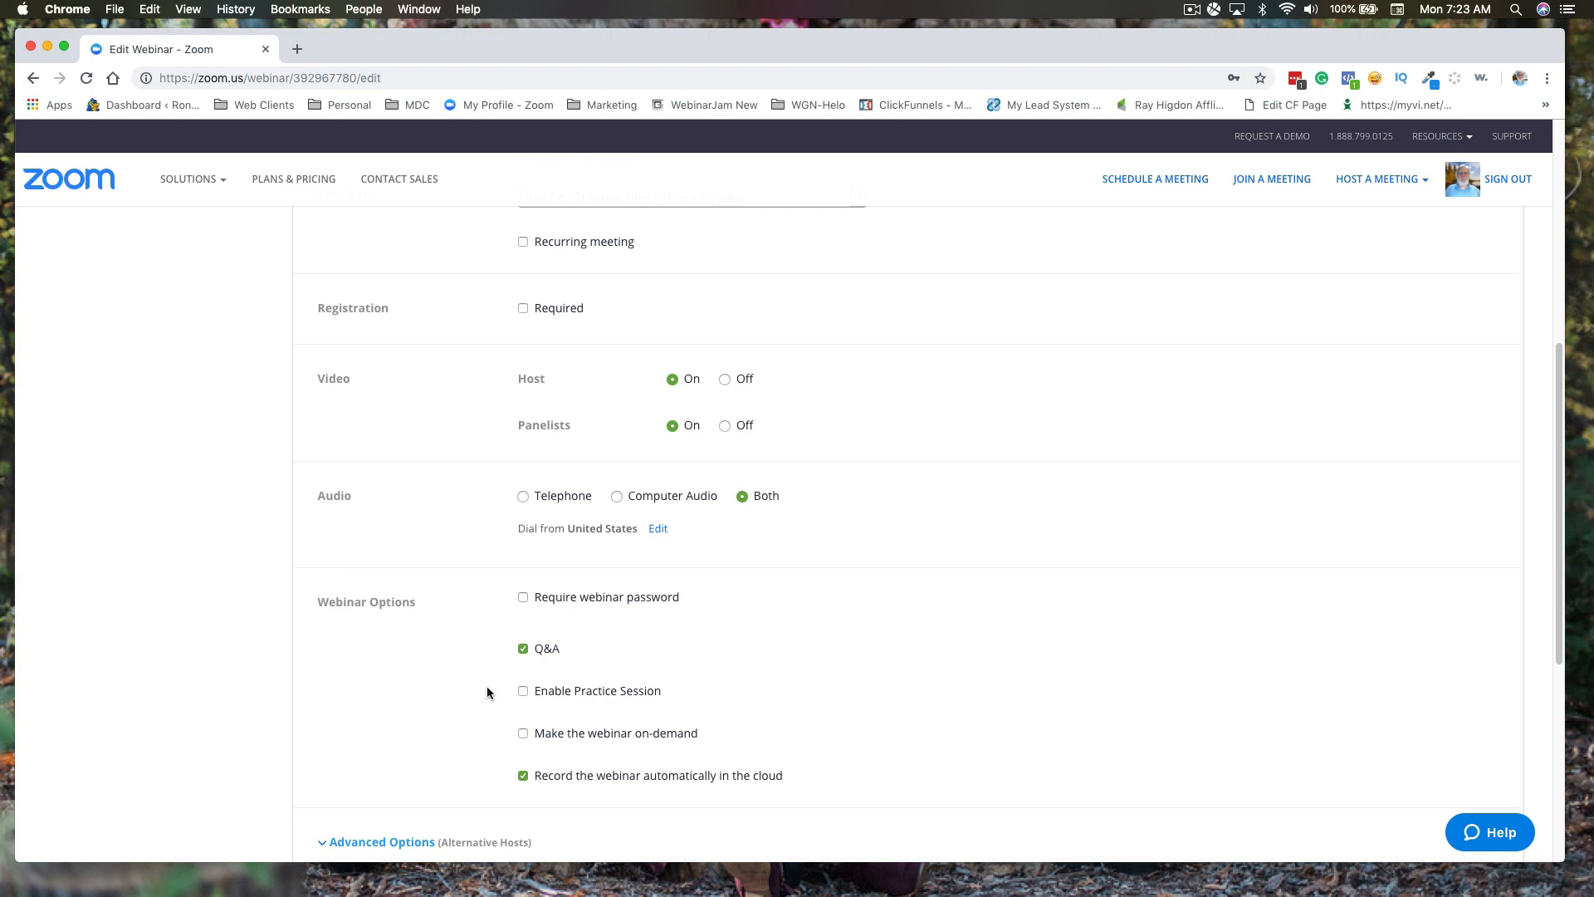
click(522, 690)
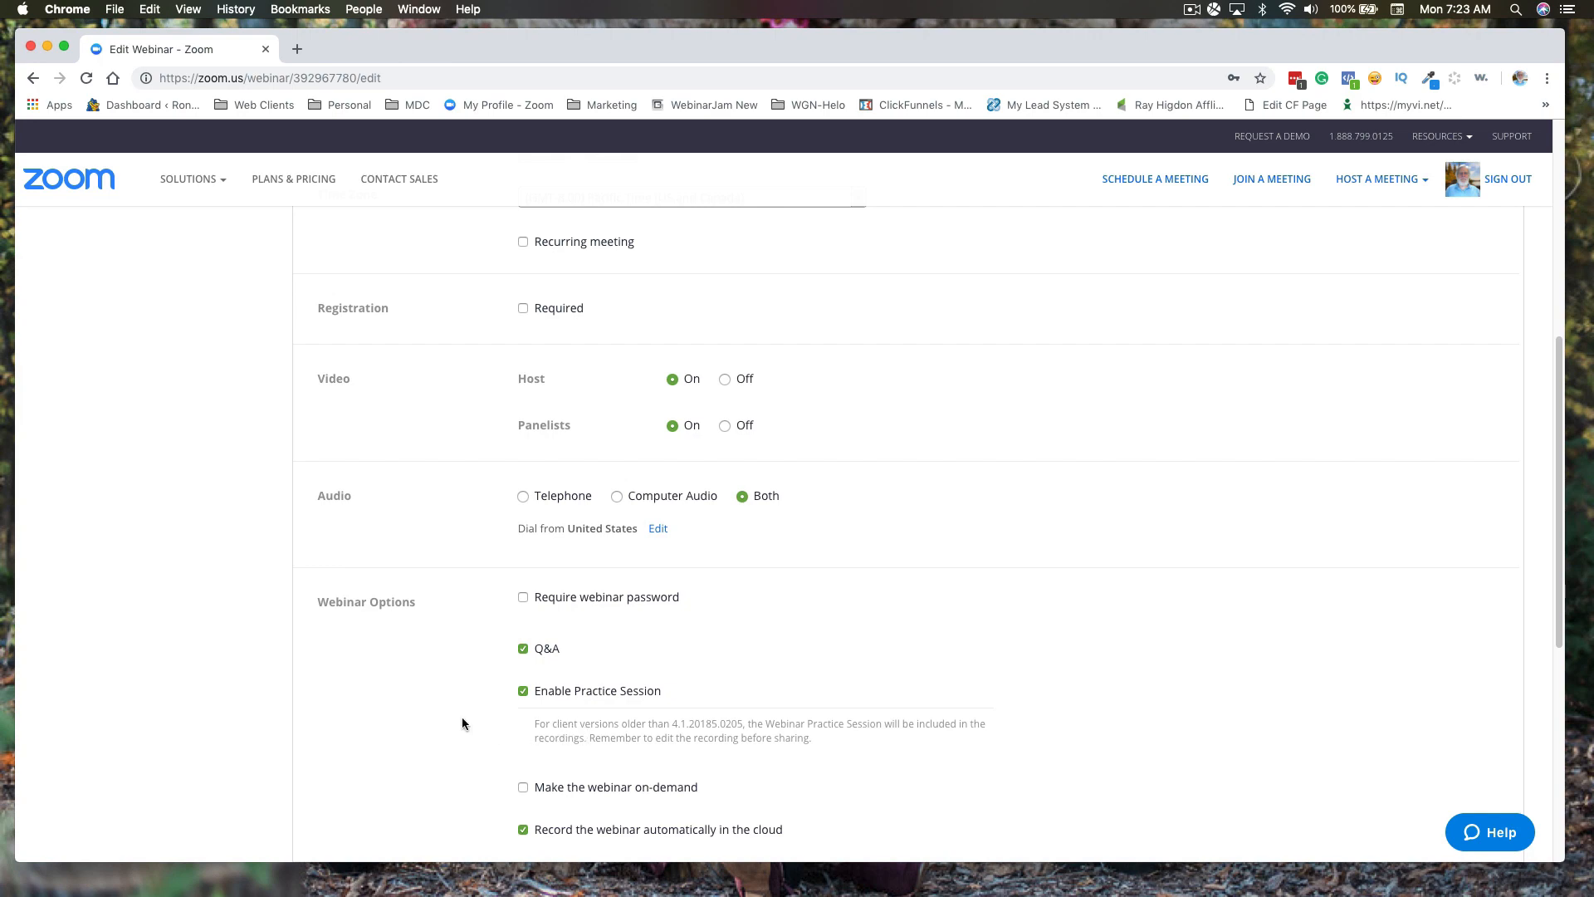
Try the option that makes the webinar on-demand.
scroll(462, 723, down, 1)
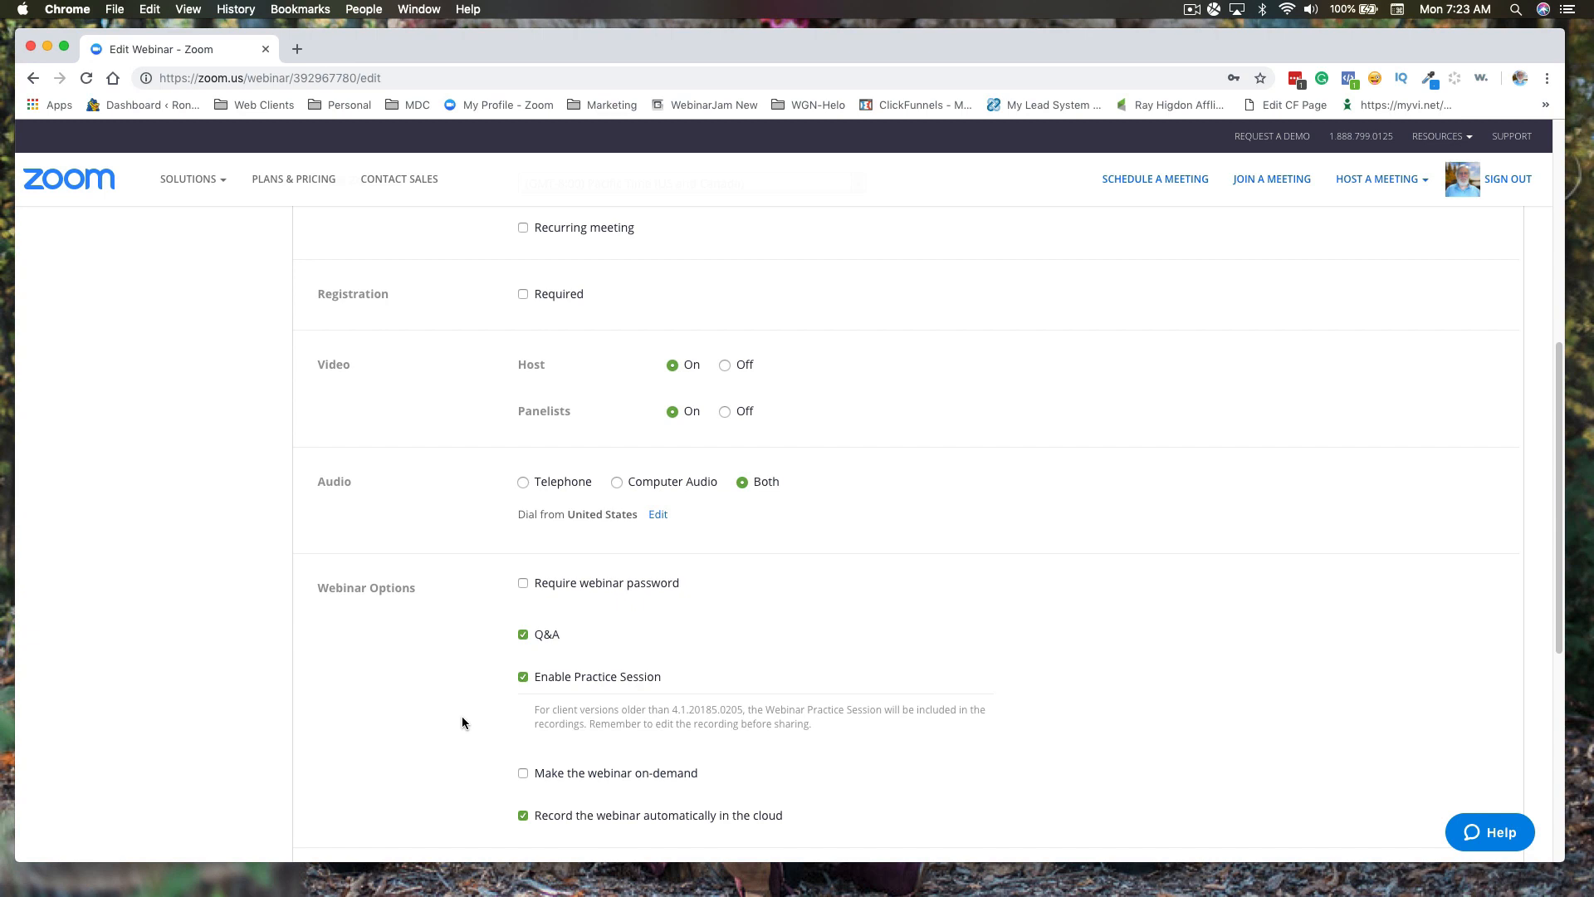
scroll(462, 717, down, 1)
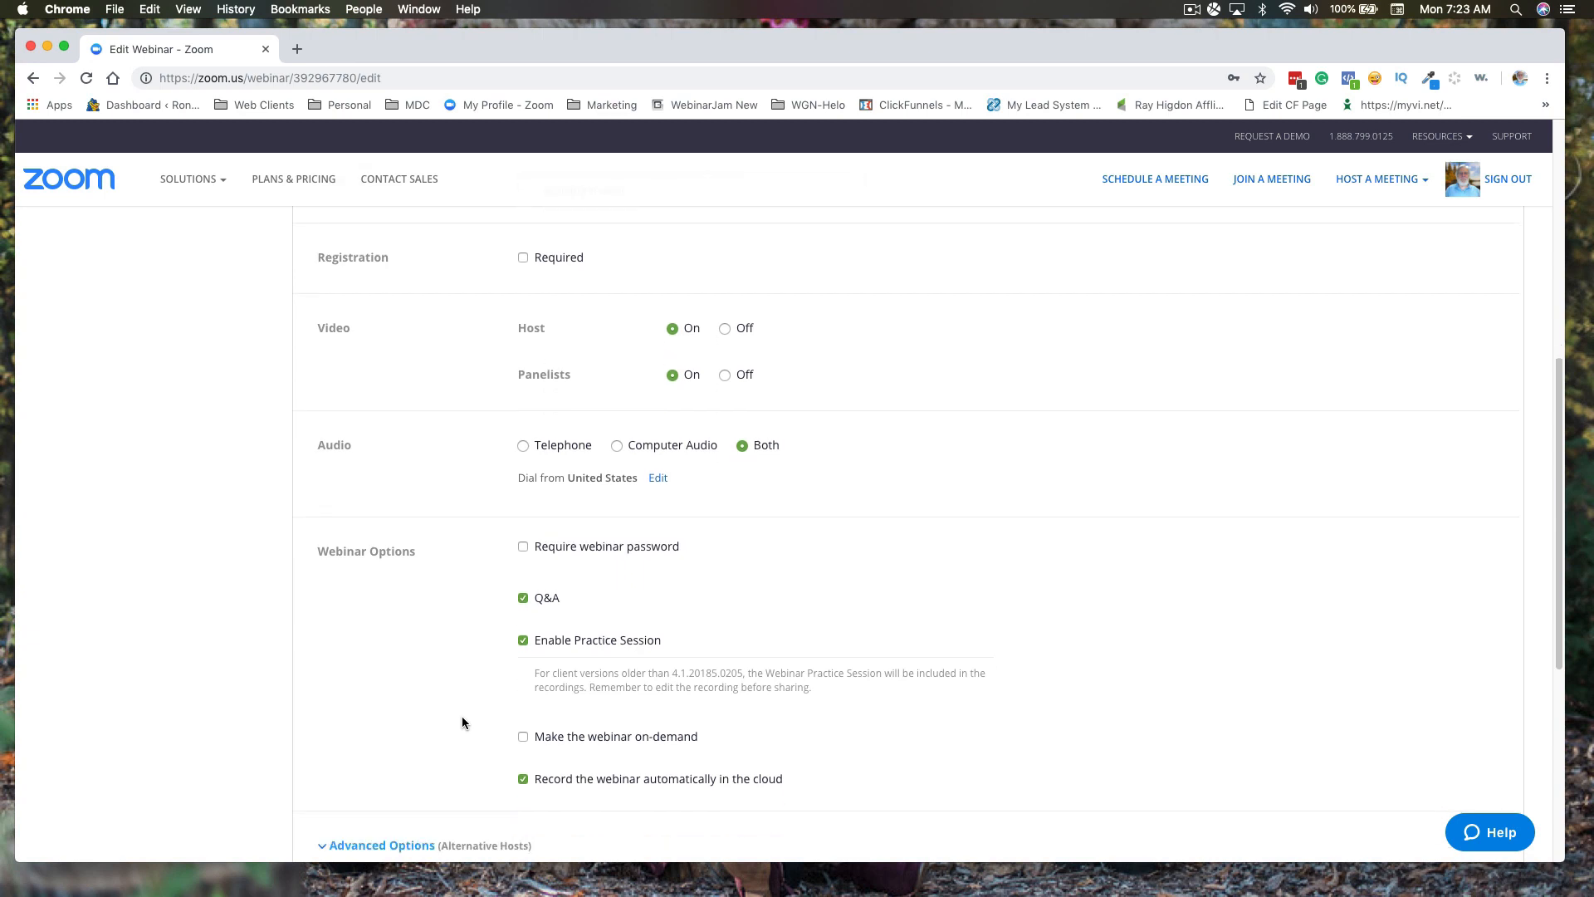
click(523, 734)
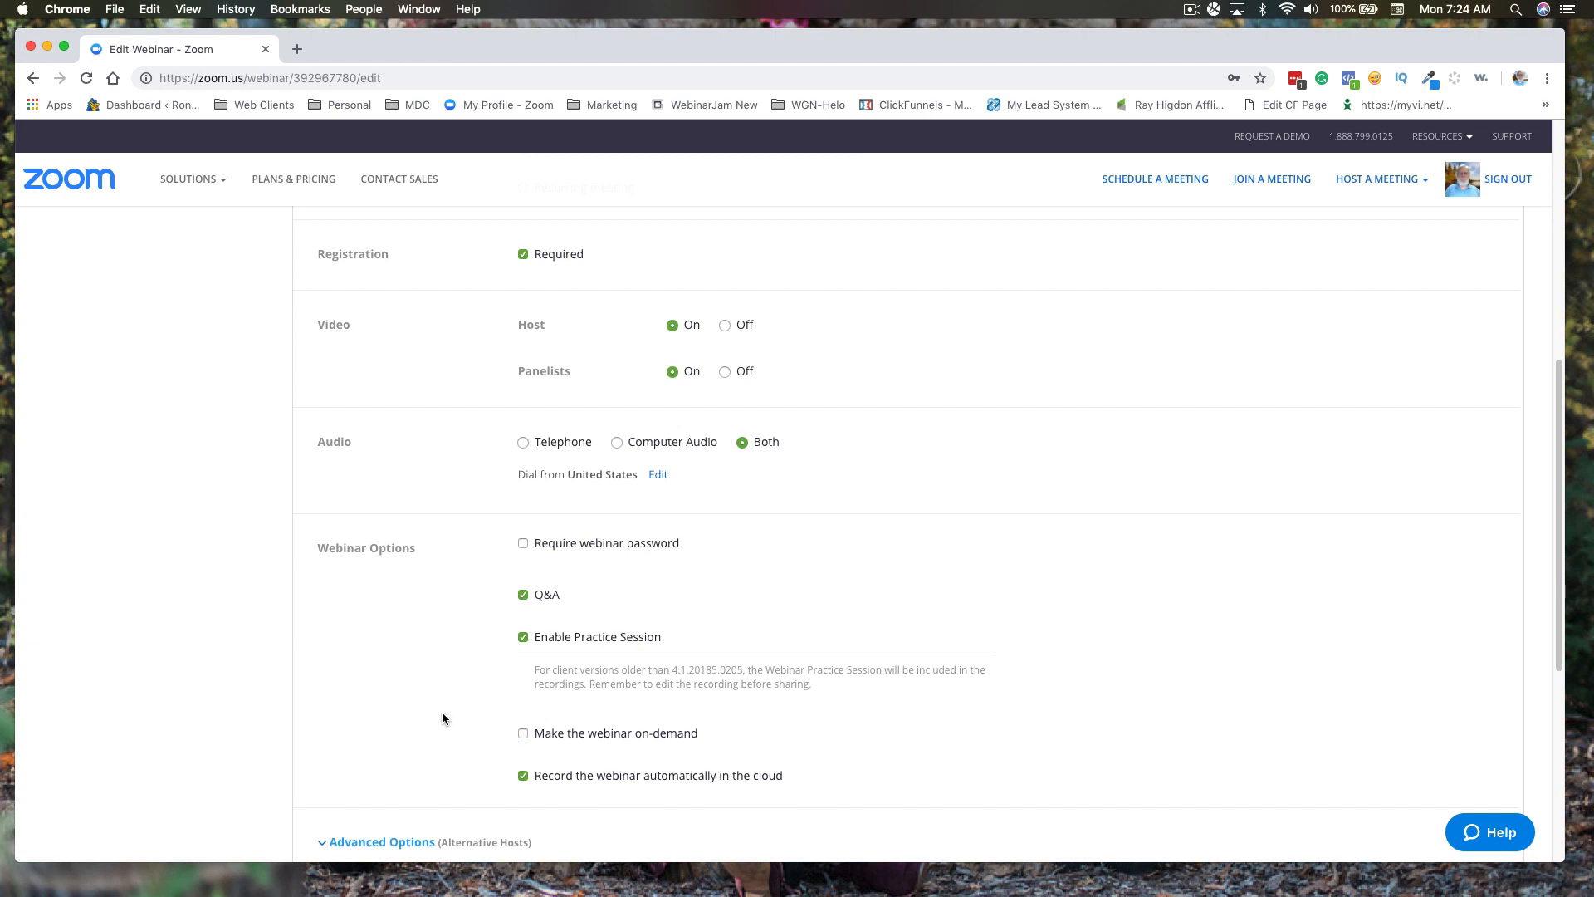
Expand the advanced options for alternative hosts and save the webinar settings.
scroll(442, 718, down, 1)
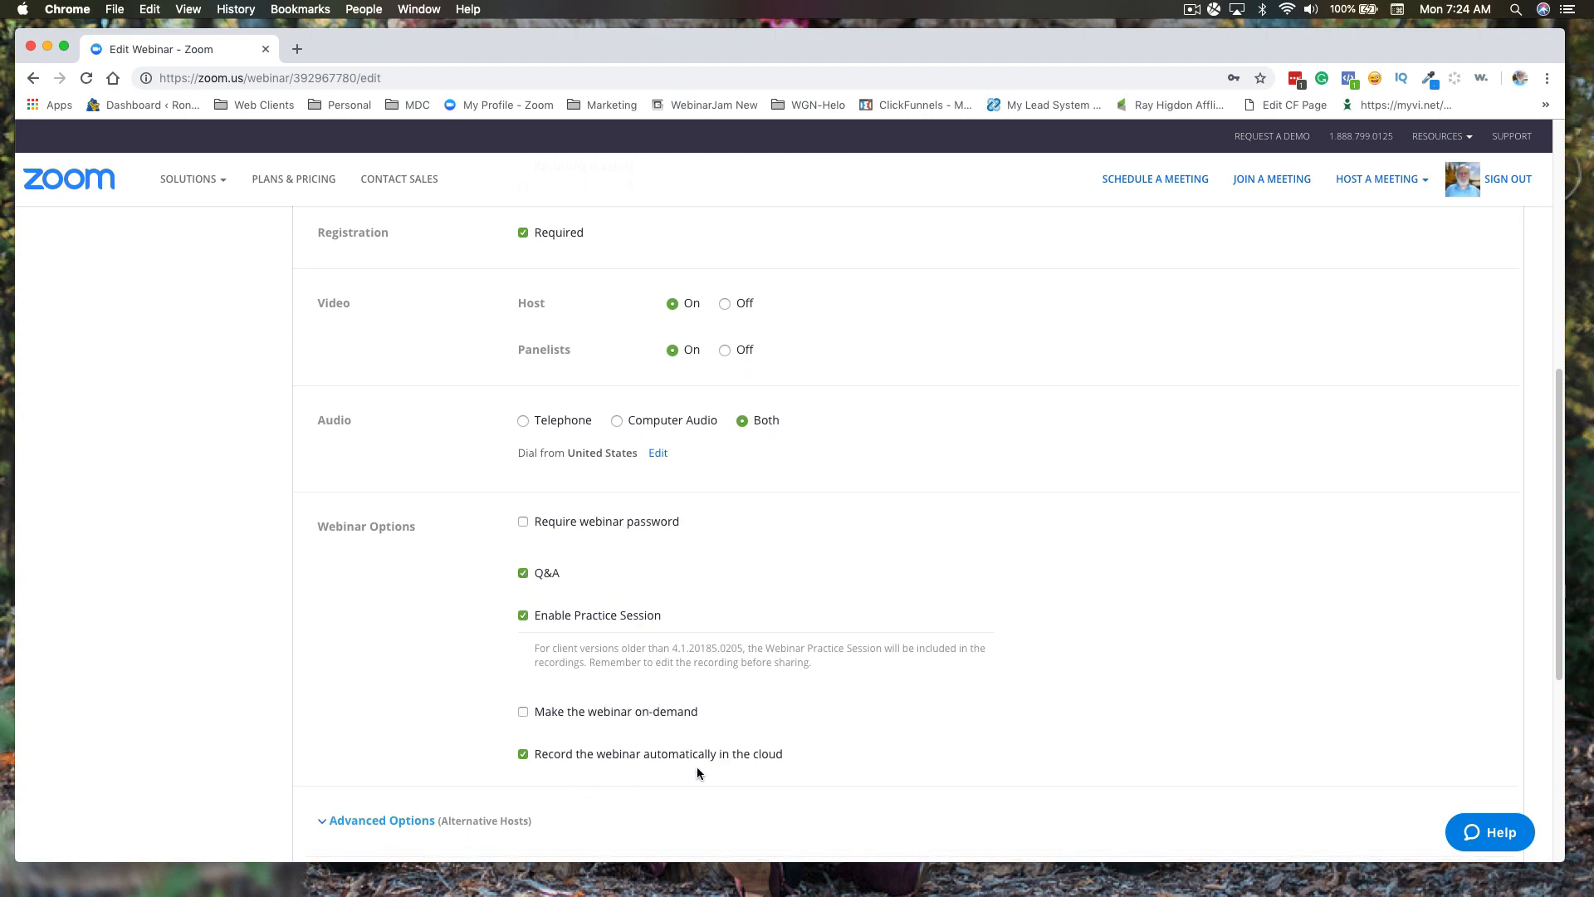
scroll(391, 674, down, 1)
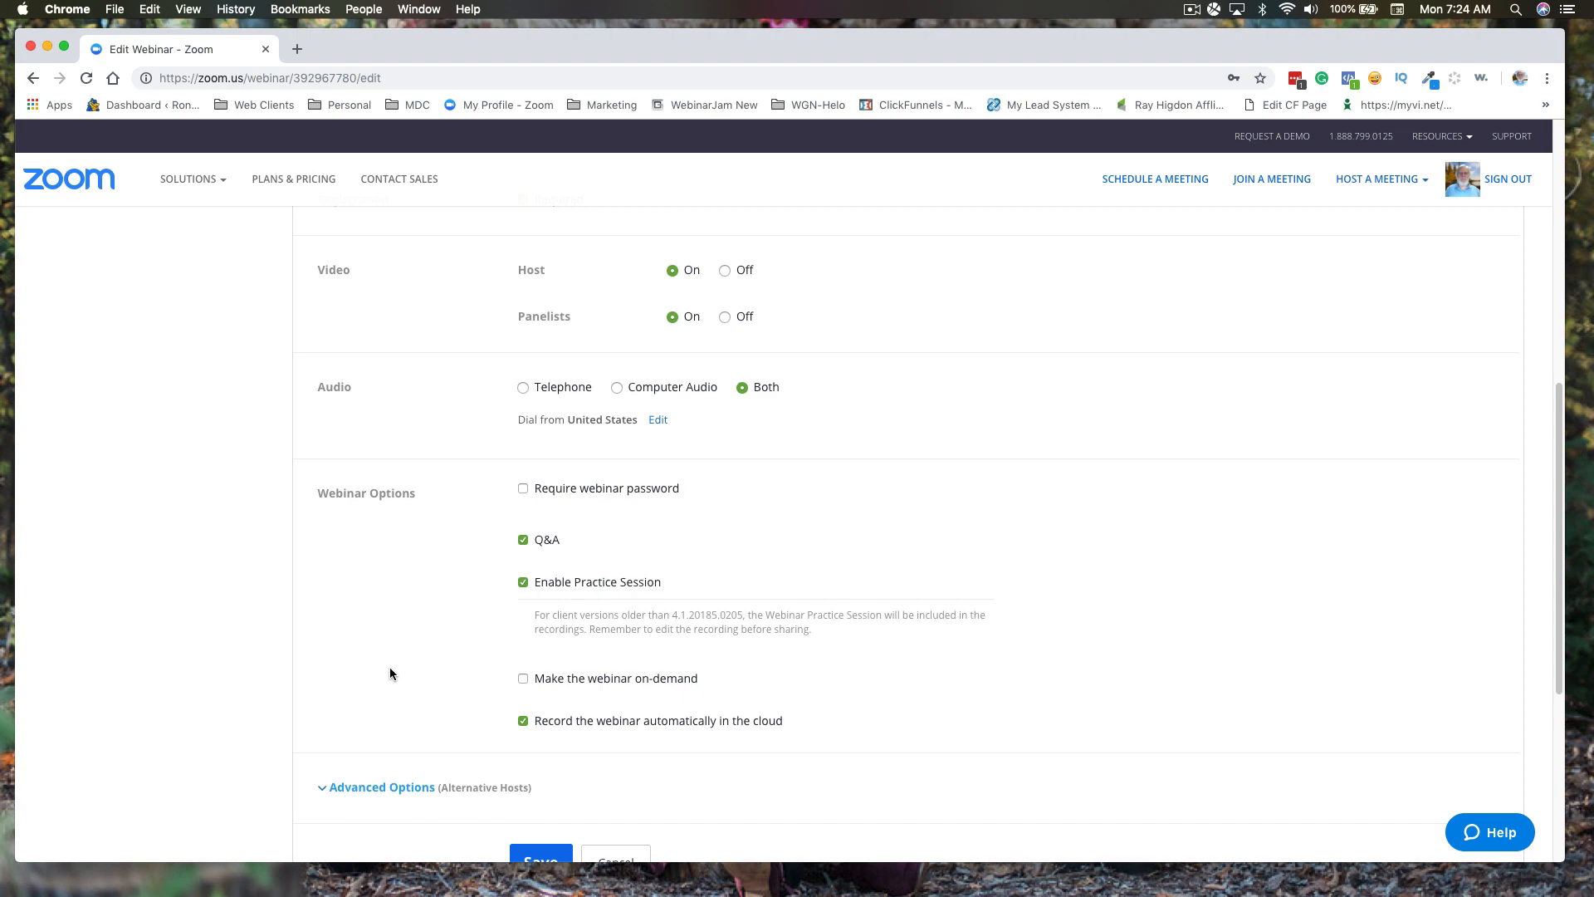
click(357, 787)
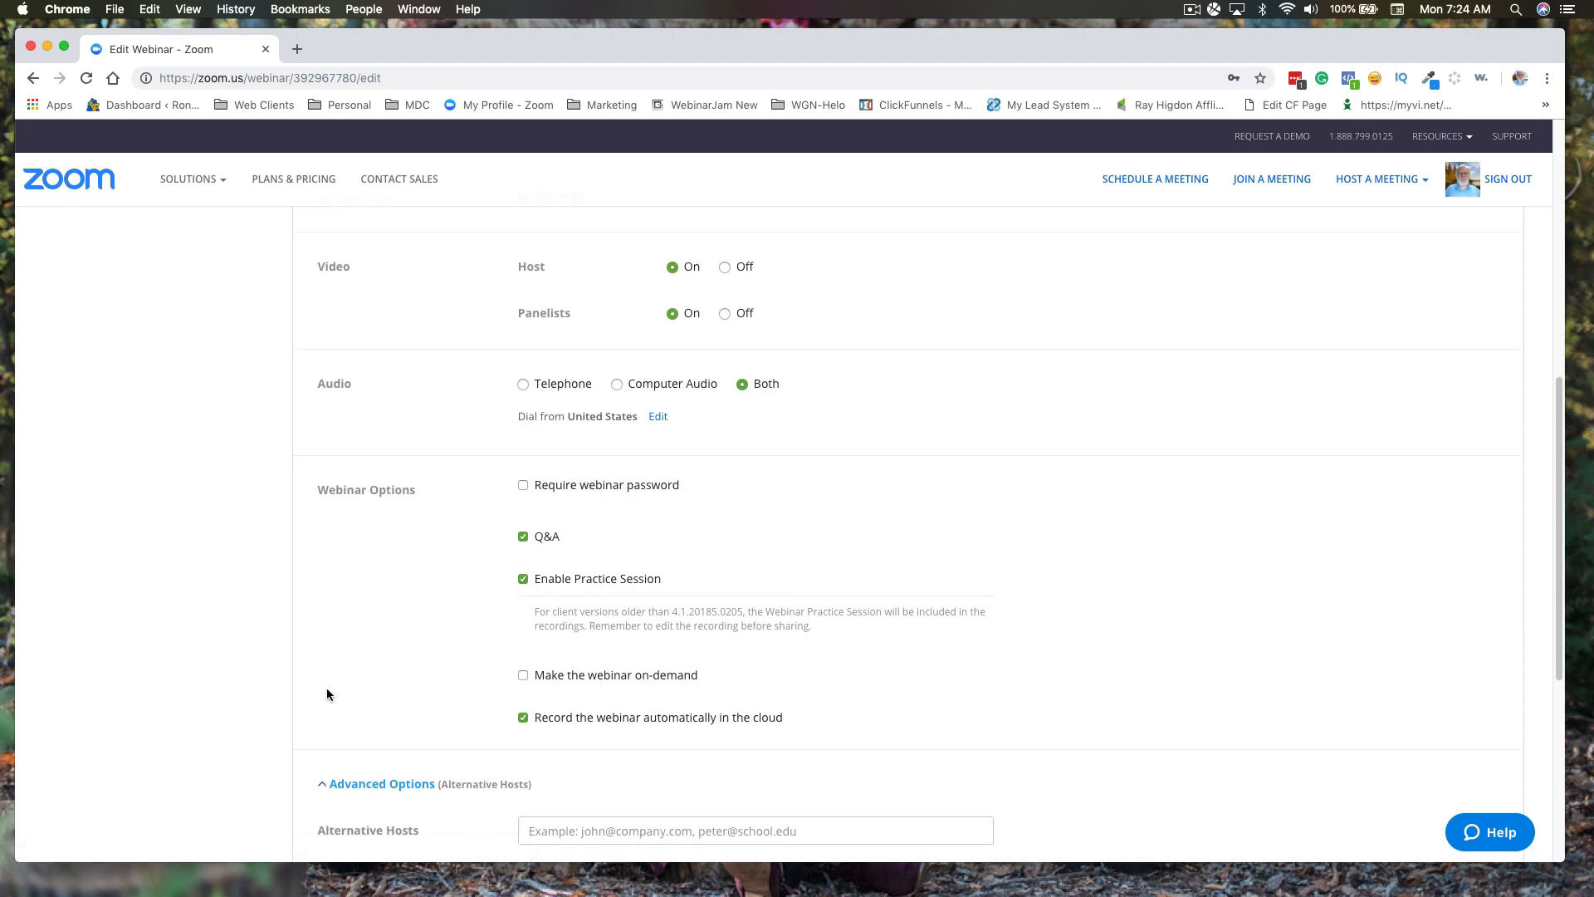
scroll(327, 689, down, 3)
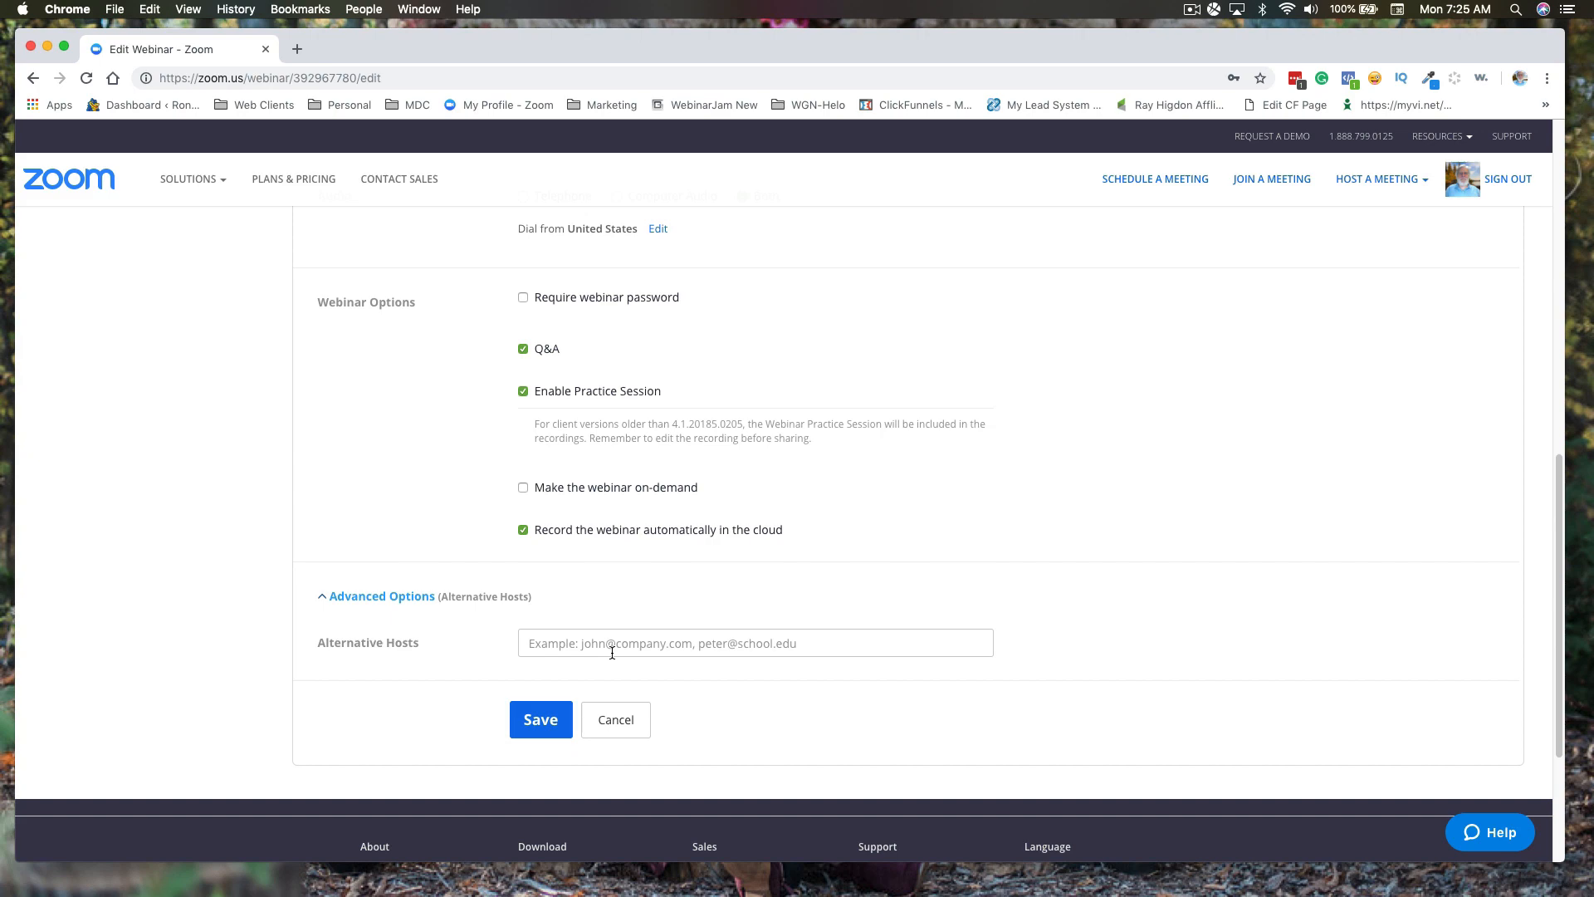
click(539, 720)
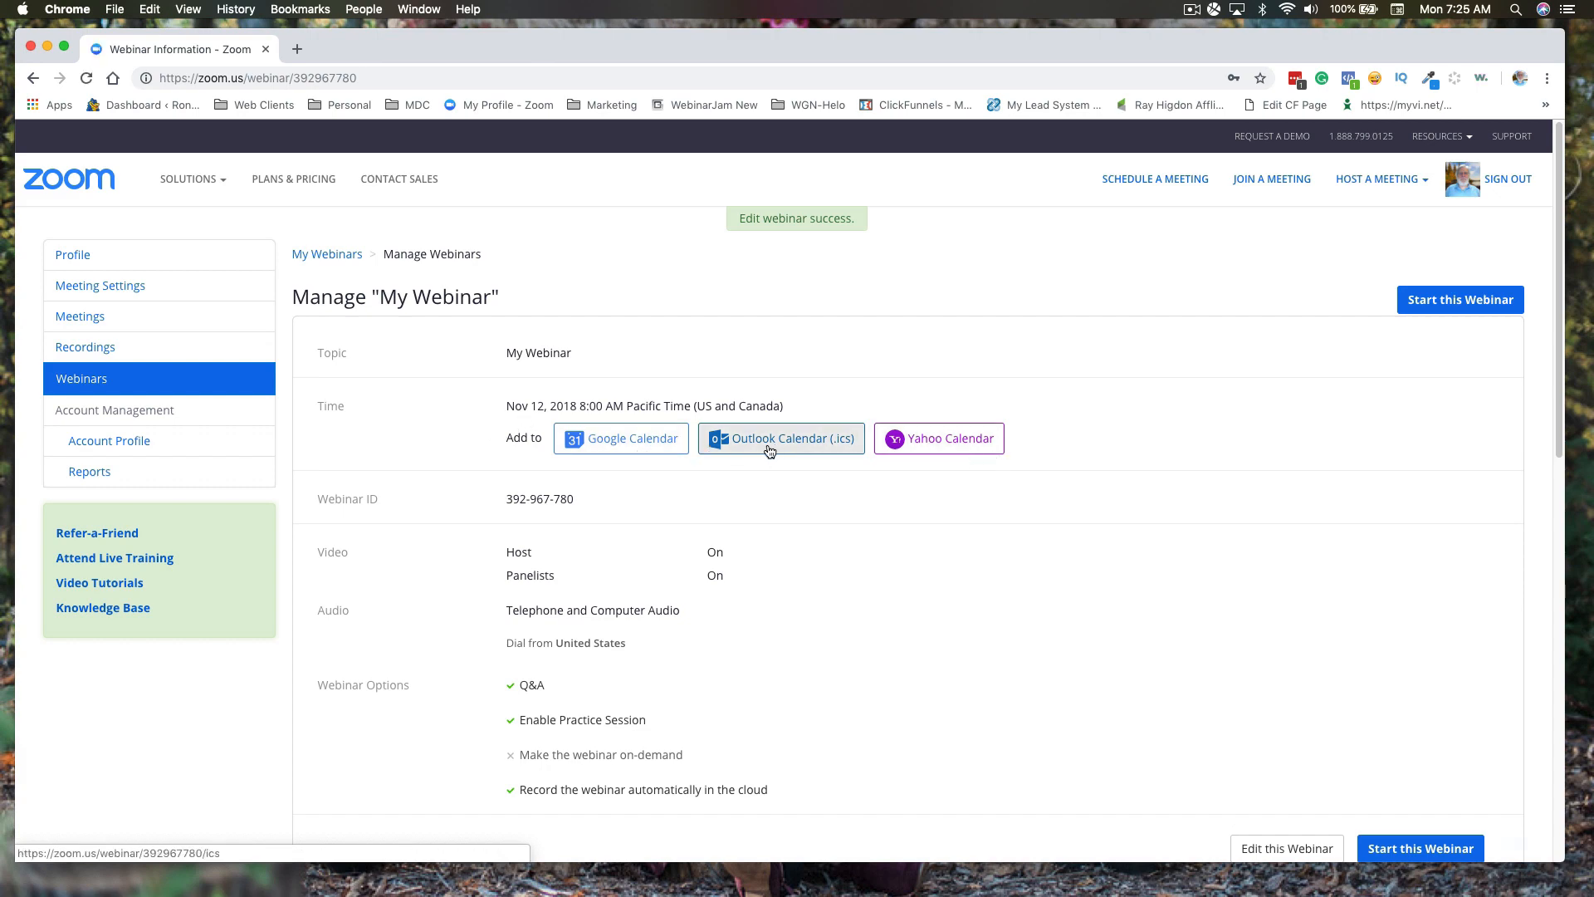
Examine the saved webinar's summary along with its invitation, registration link and approval details.
scroll(452, 536, down, 1)
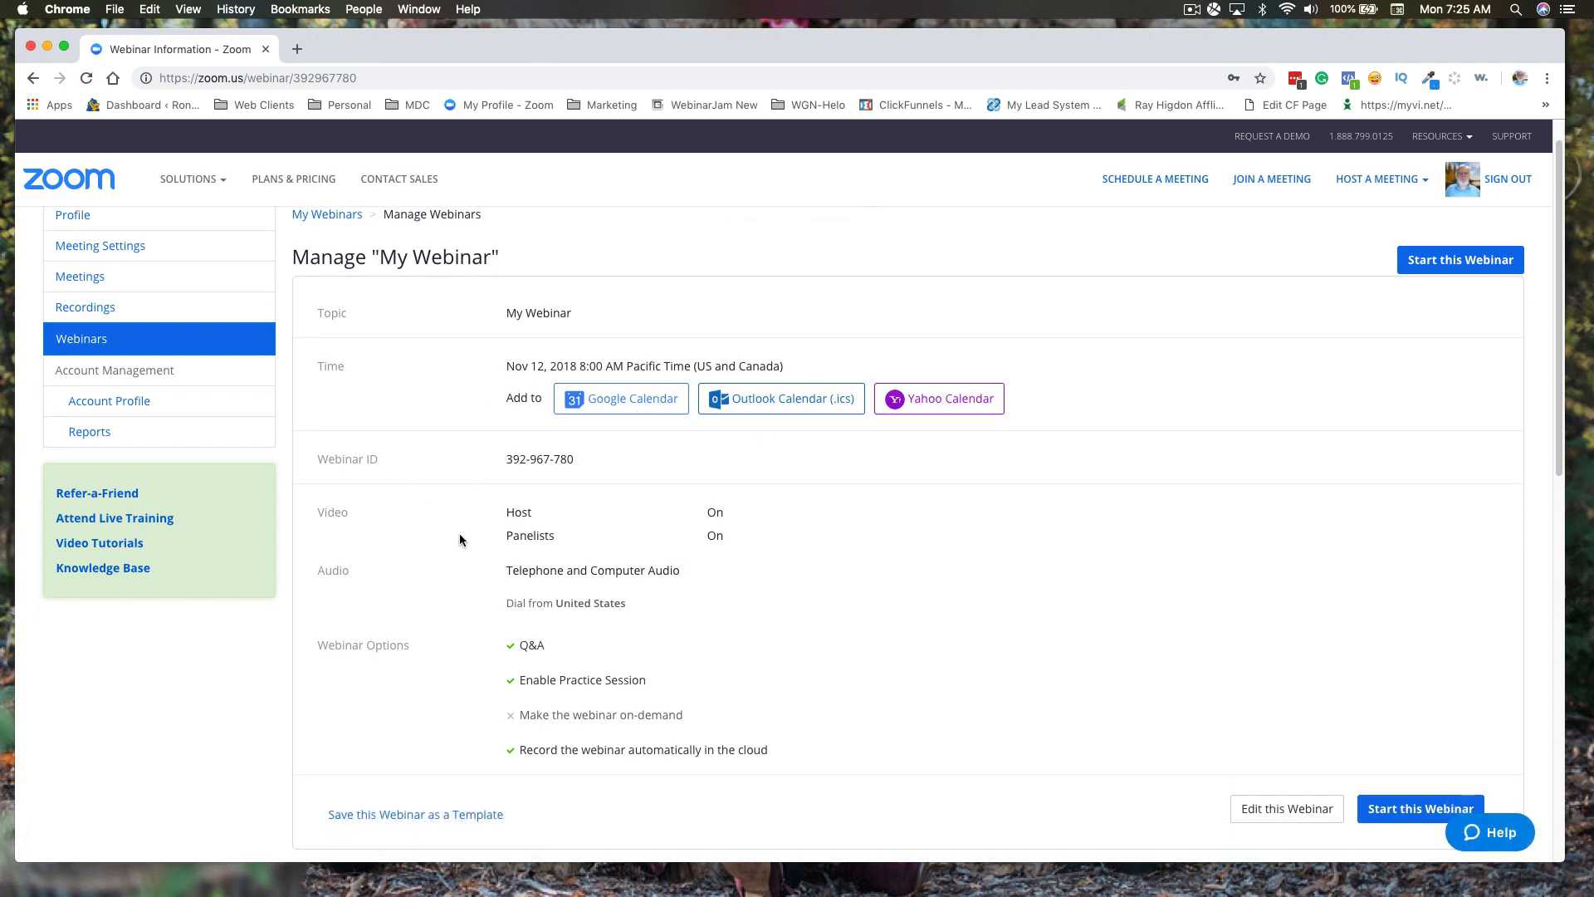
scroll(459, 539, down, 5)
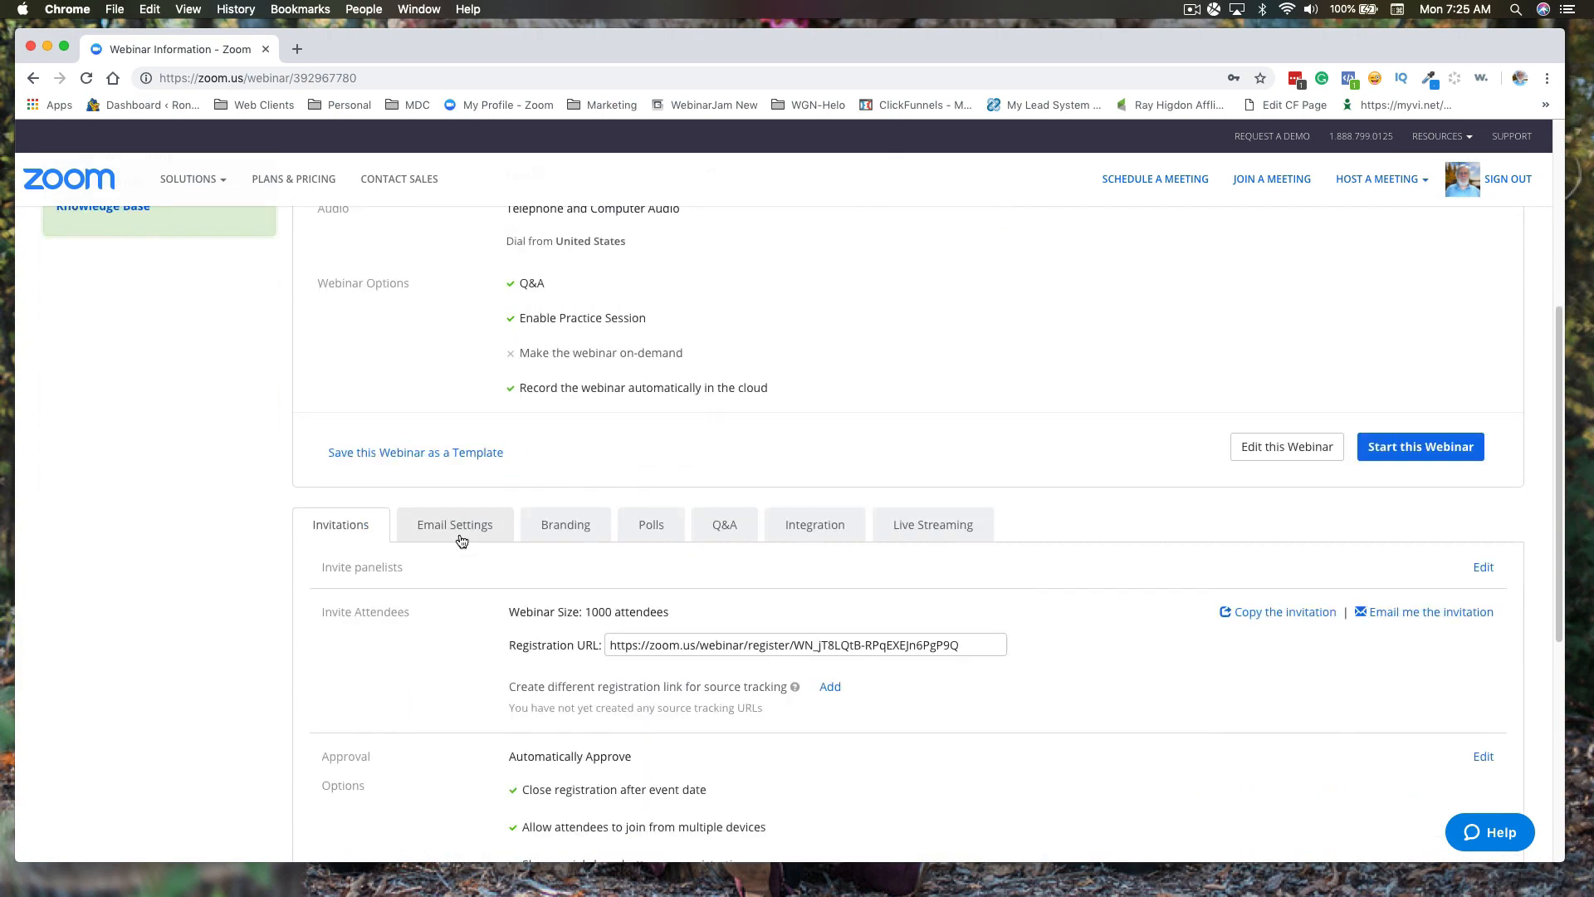
scroll(461, 541, down, 1)
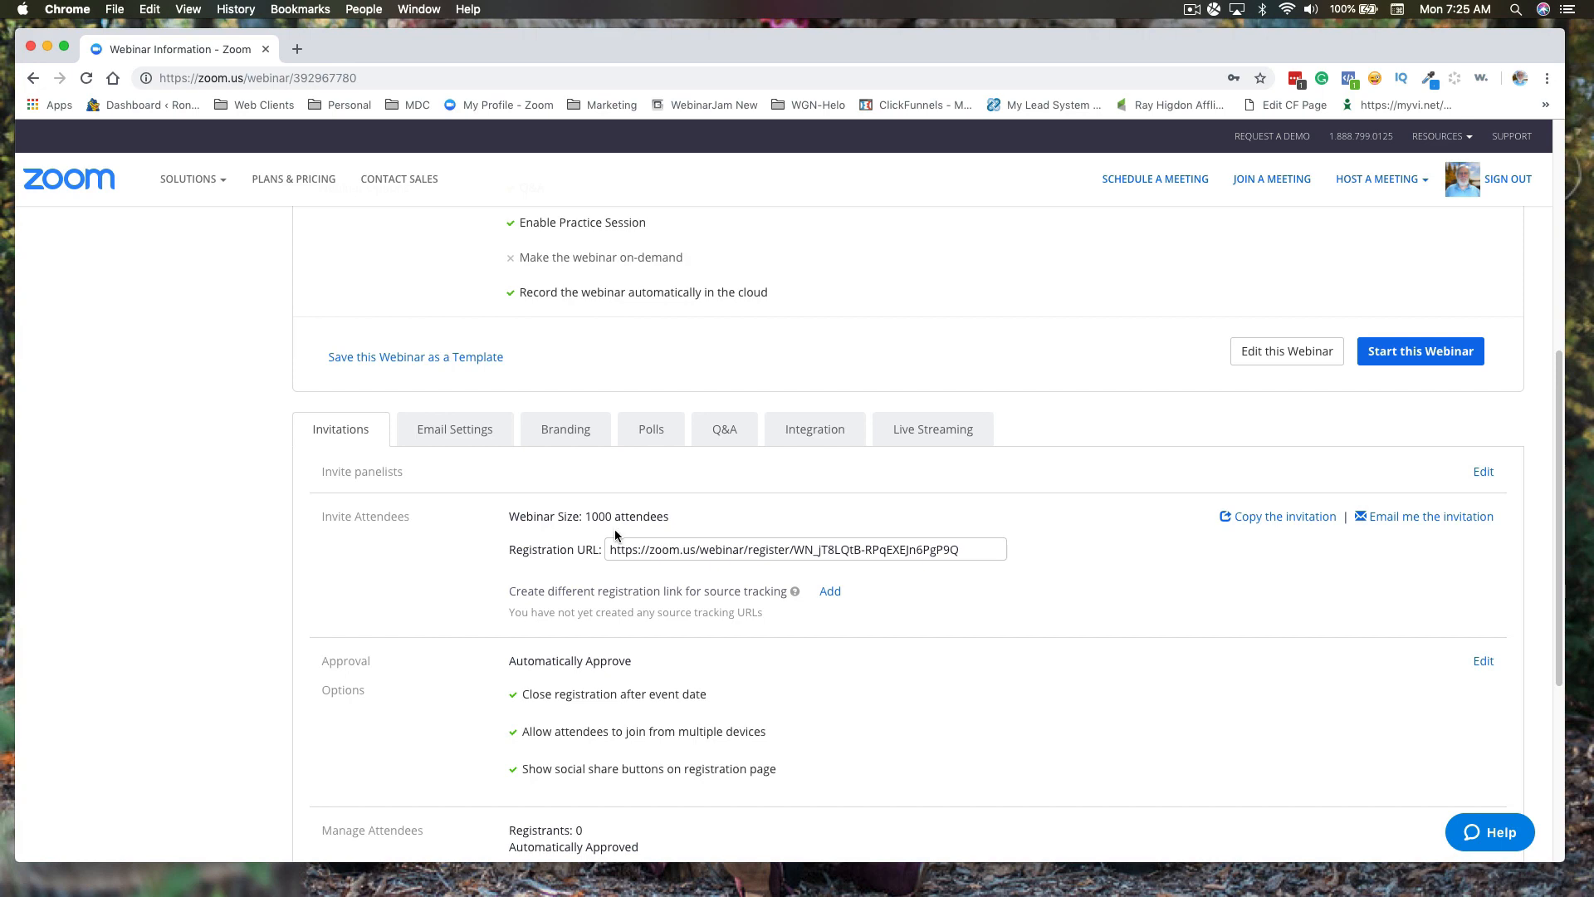
scroll(608, 532, up, 4)
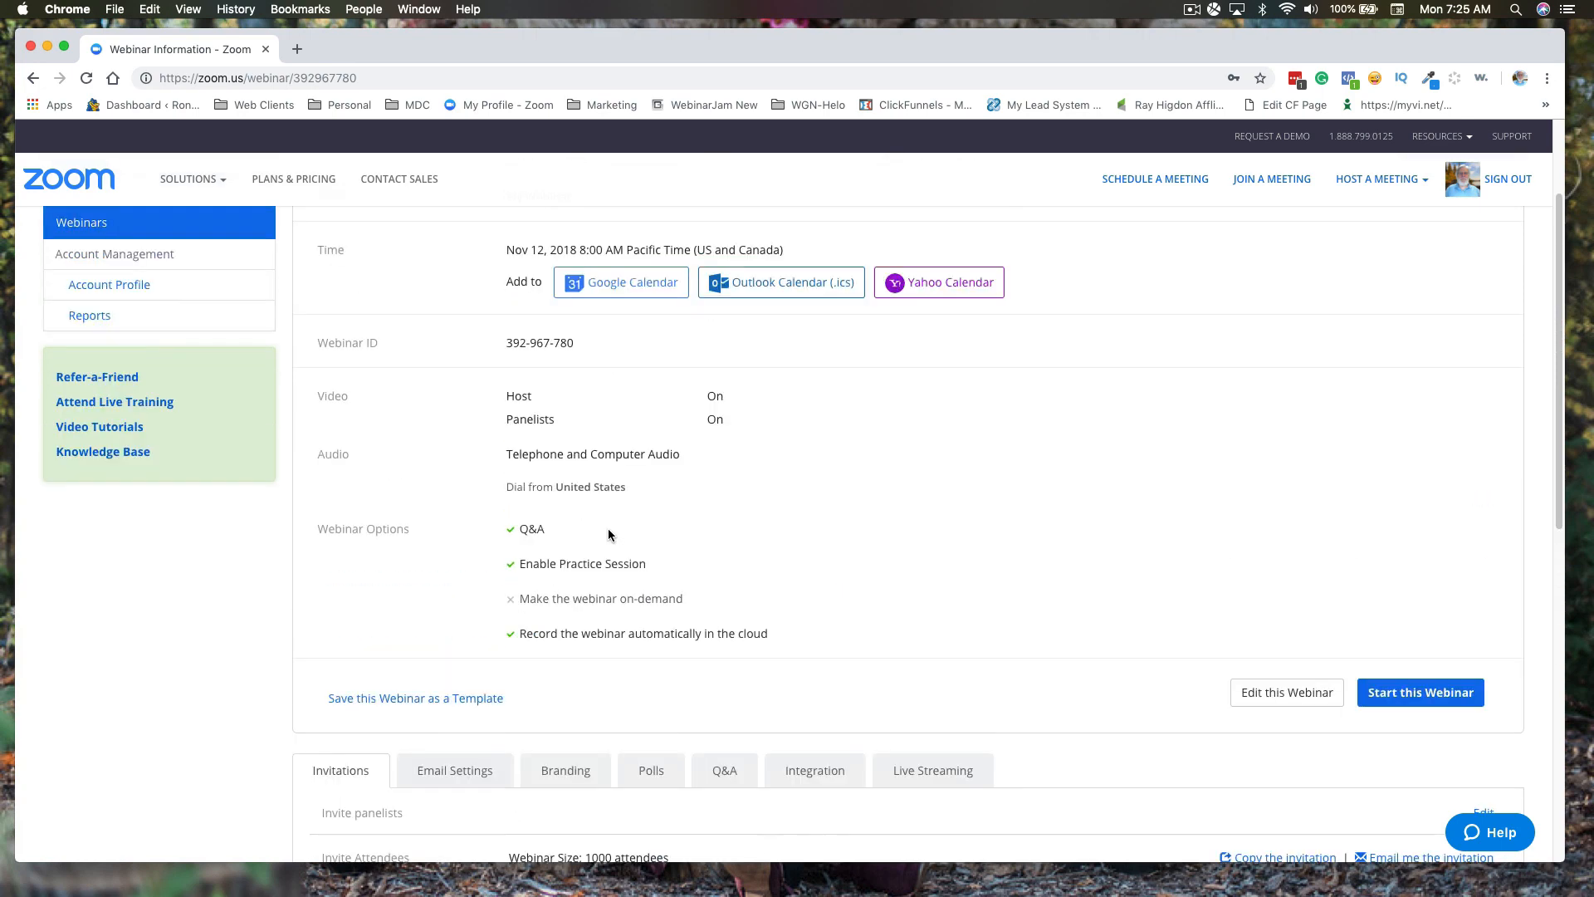
scroll(608, 535, up, 1)
scroll(608, 534, down, 1)
Try to remove the registration requirement from the webinar and save the settings.
click(1261, 690)
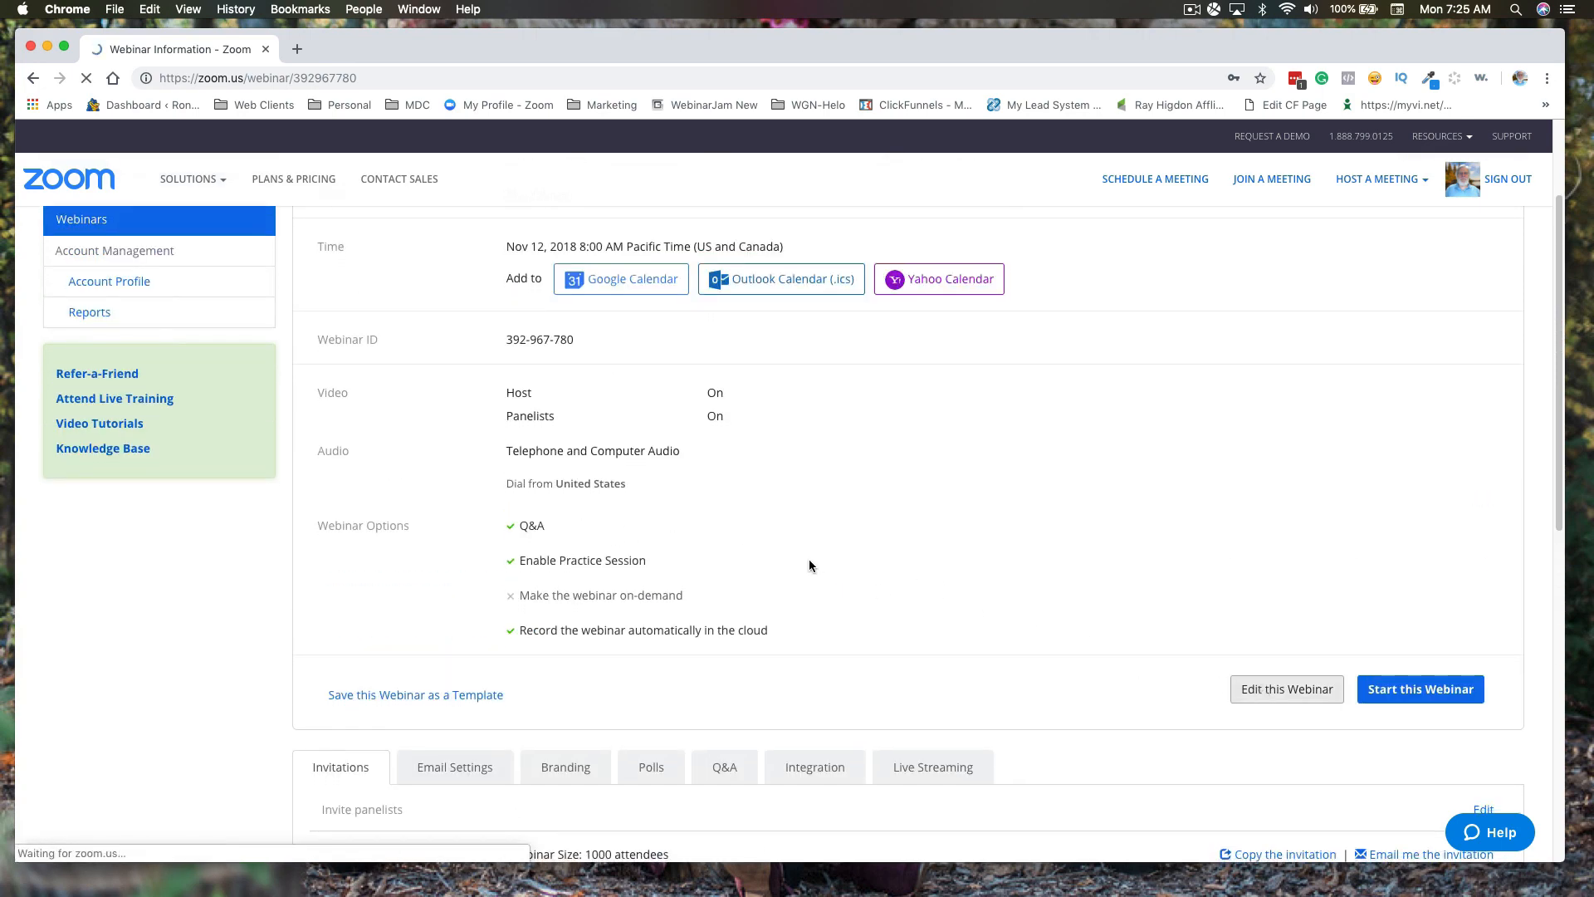
scroll(441, 569, down, 5)
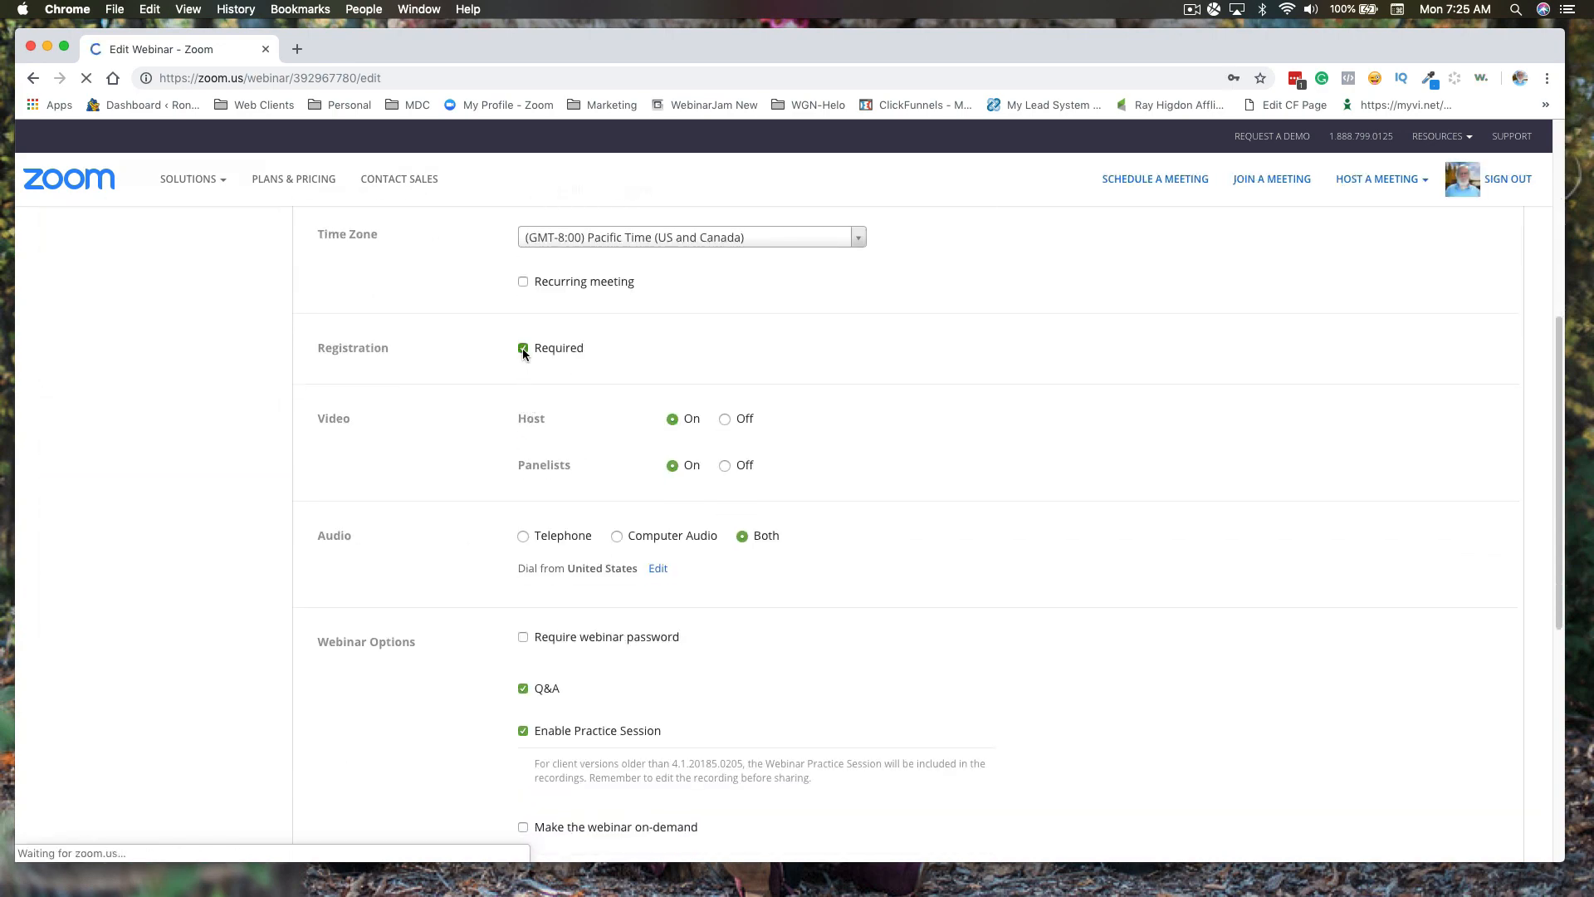
click(523, 348)
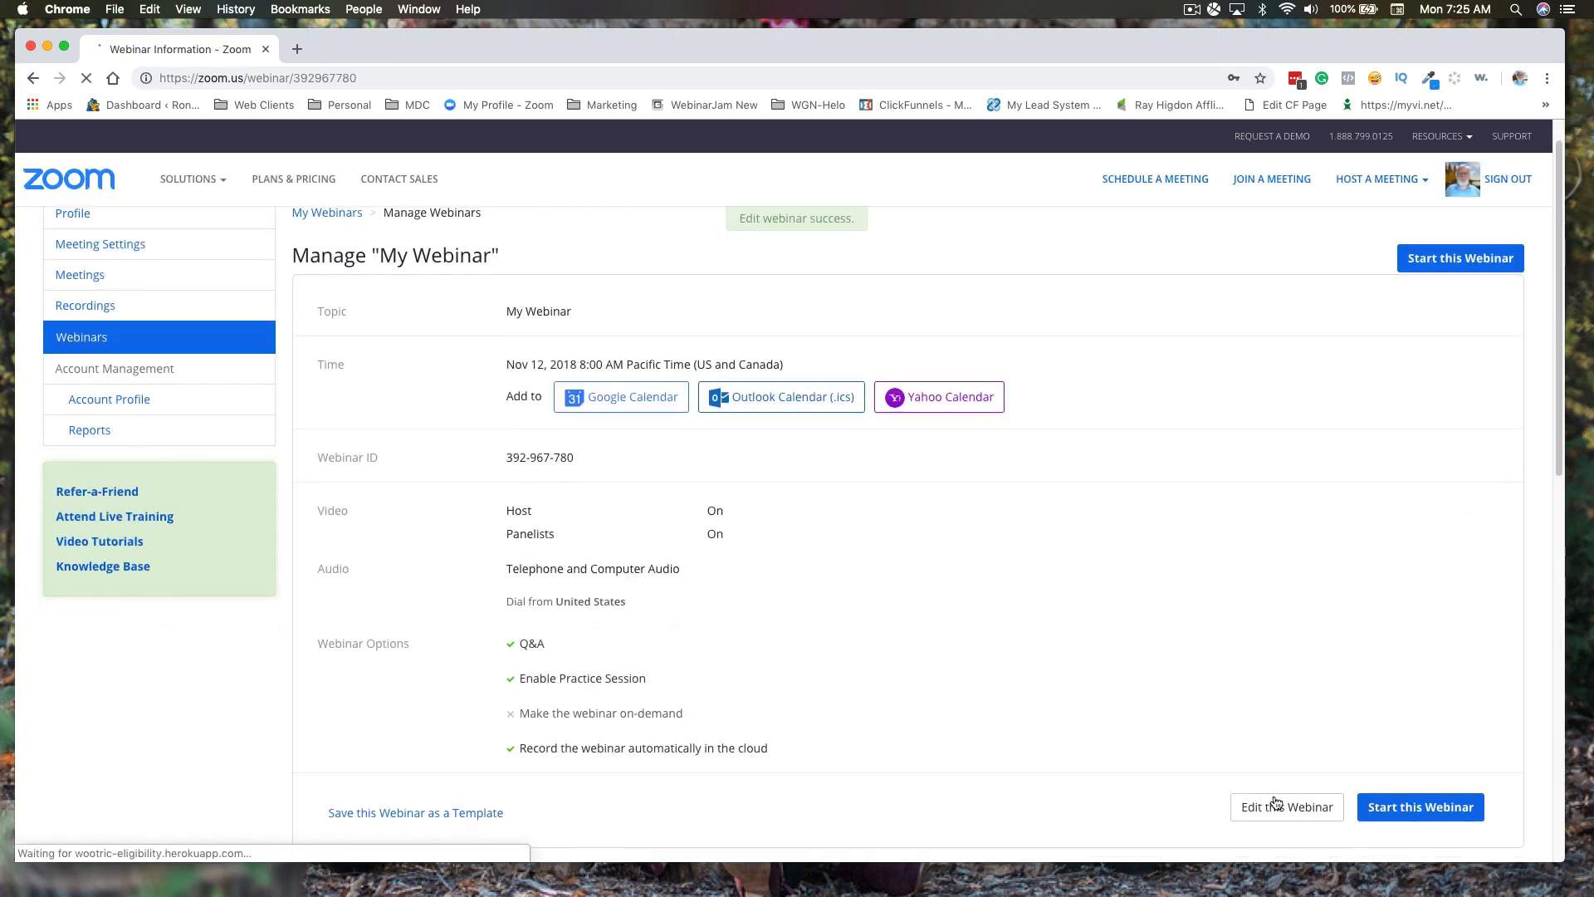
Reopen the webinar for editing, turn off required registration, and save the changes.
click(1273, 814)
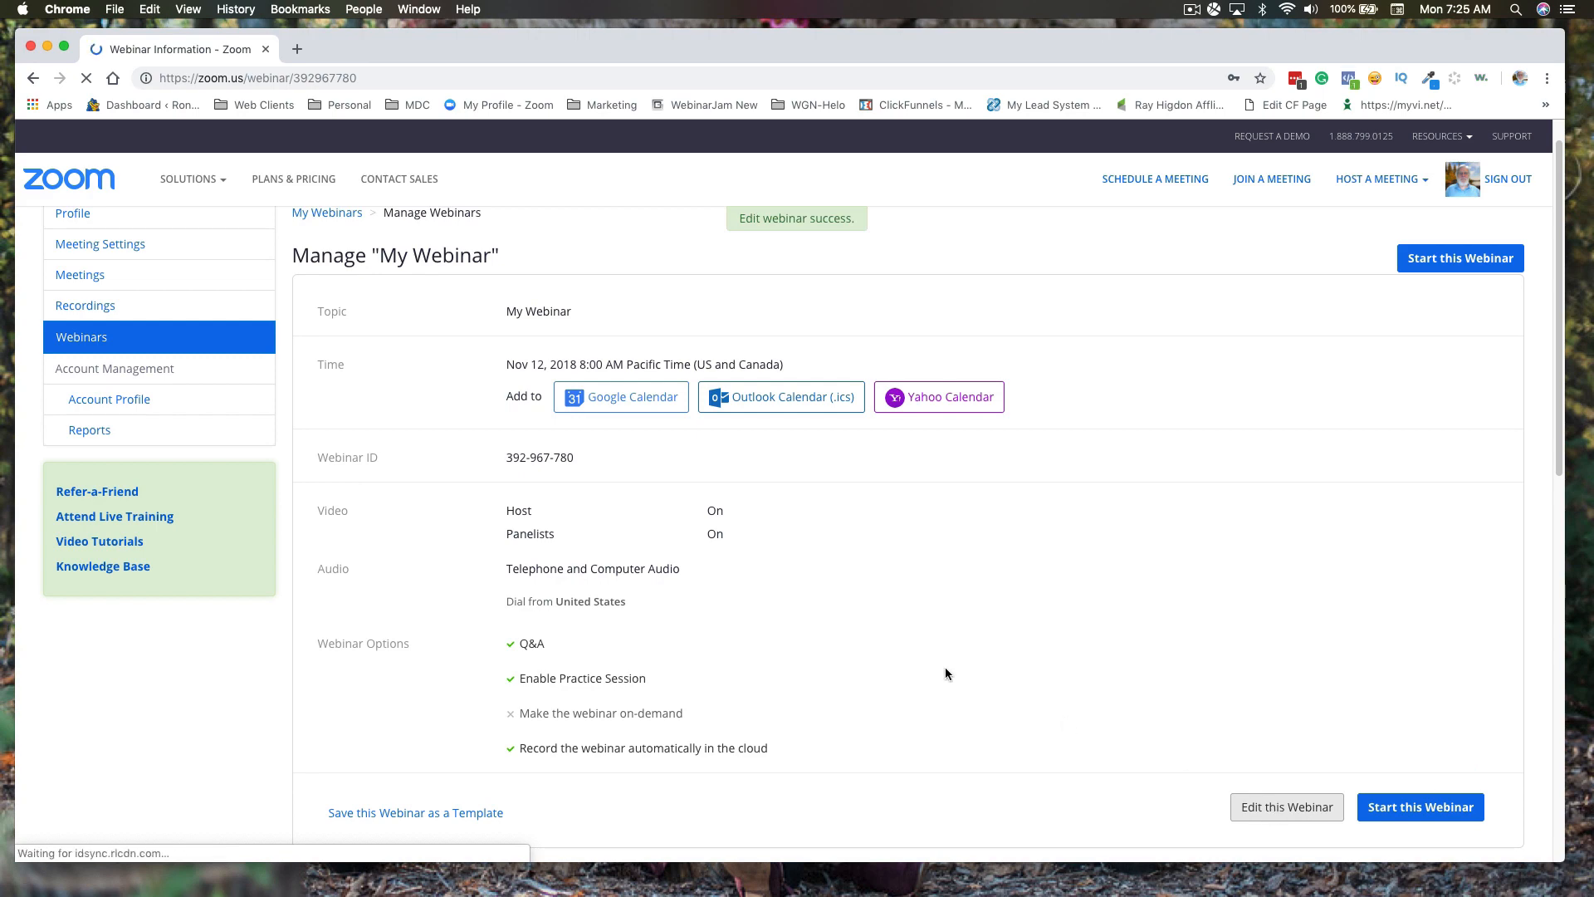
scroll(531, 549, down, 2)
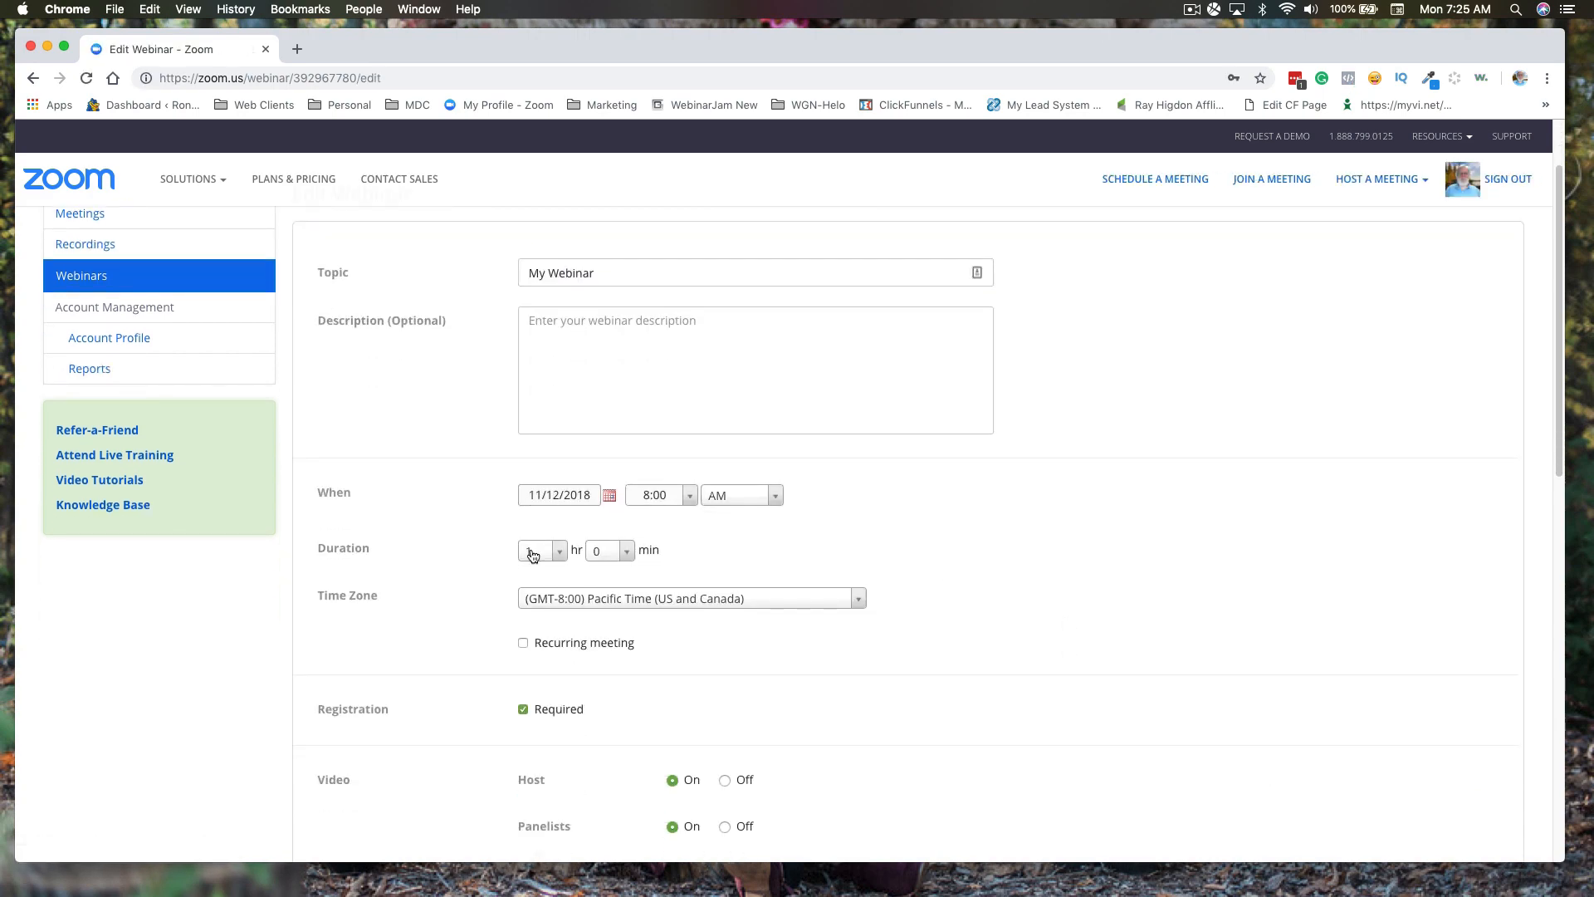
click(524, 710)
scroll(513, 707, down, 3)
scroll(513, 707, down, 6)
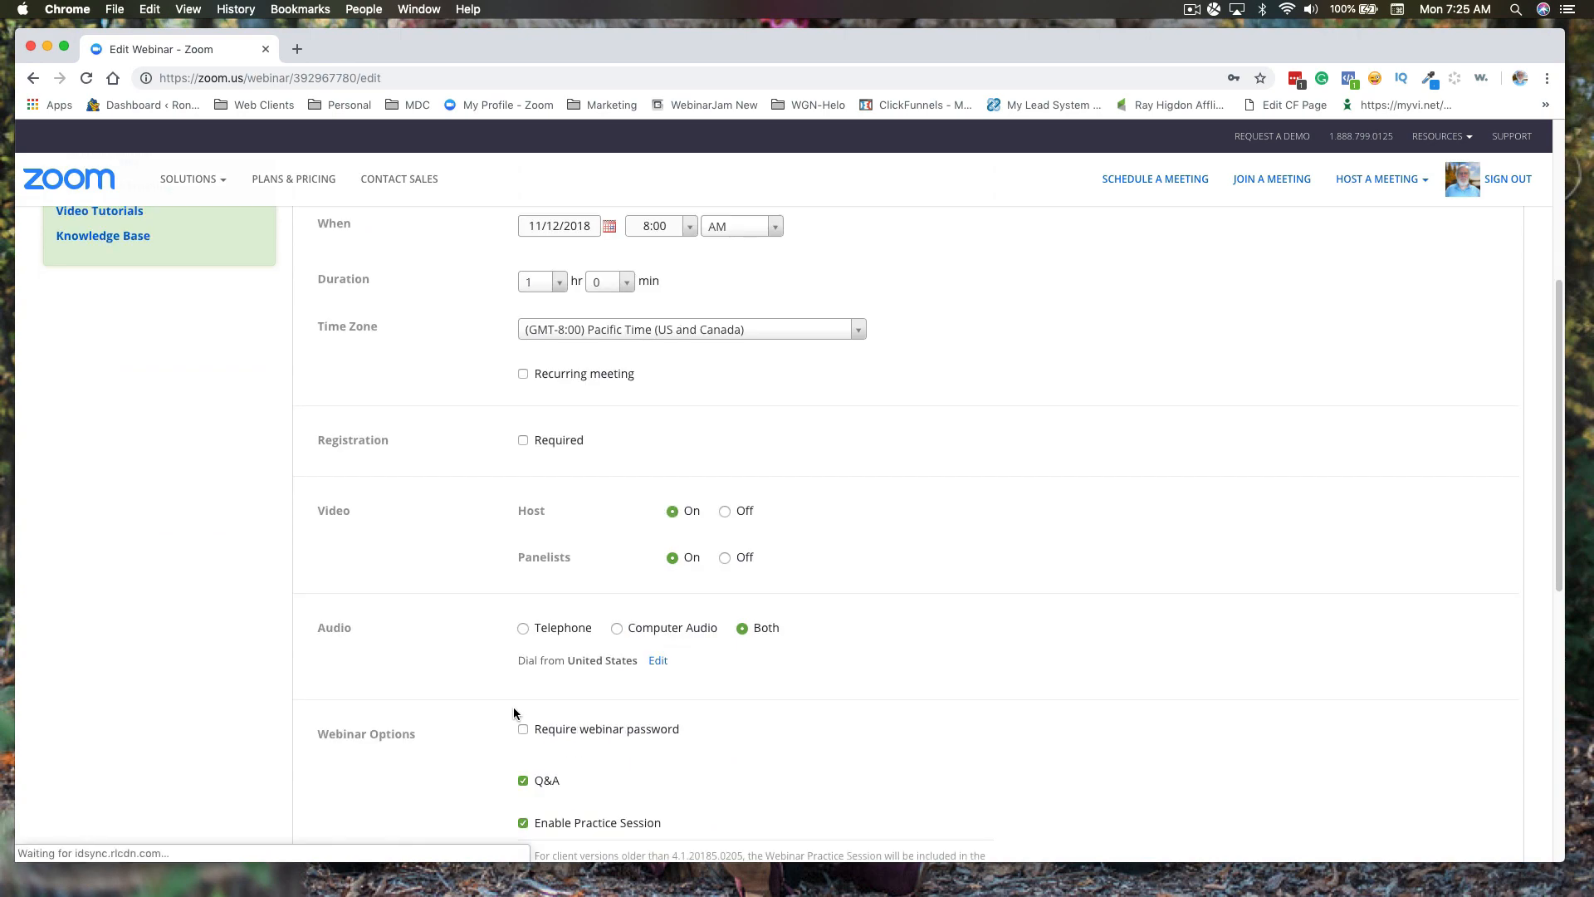
click(541, 679)
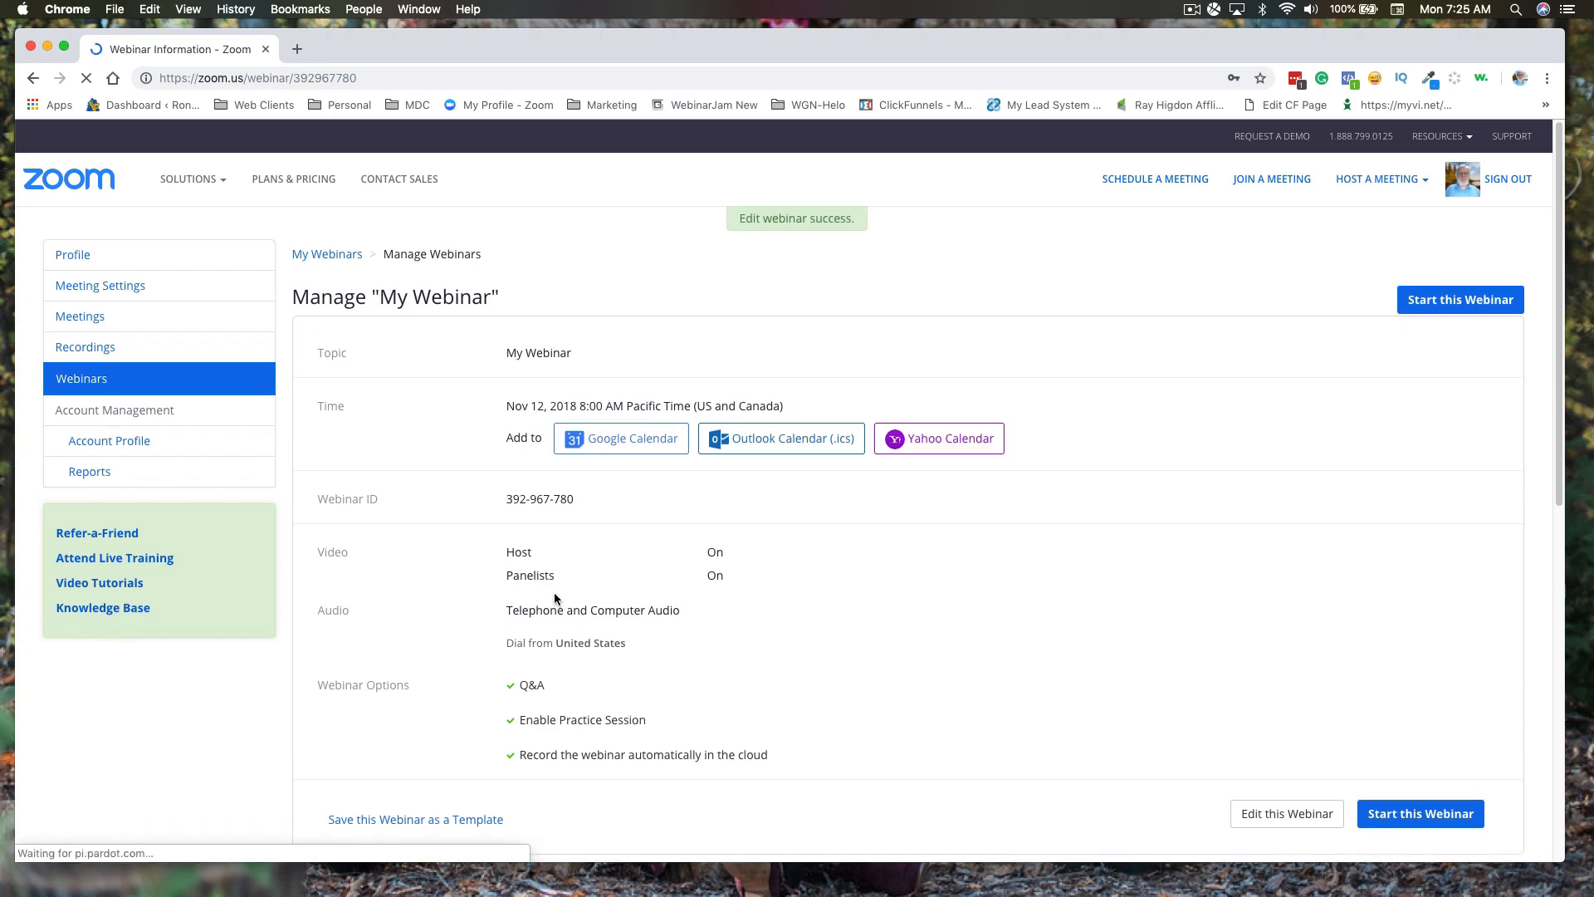
Examine the webinar's invitation details, the link to join and the form for inviting panelists, without adding anyone.
scroll(555, 596, down, 2)
scroll(555, 598, down, 2)
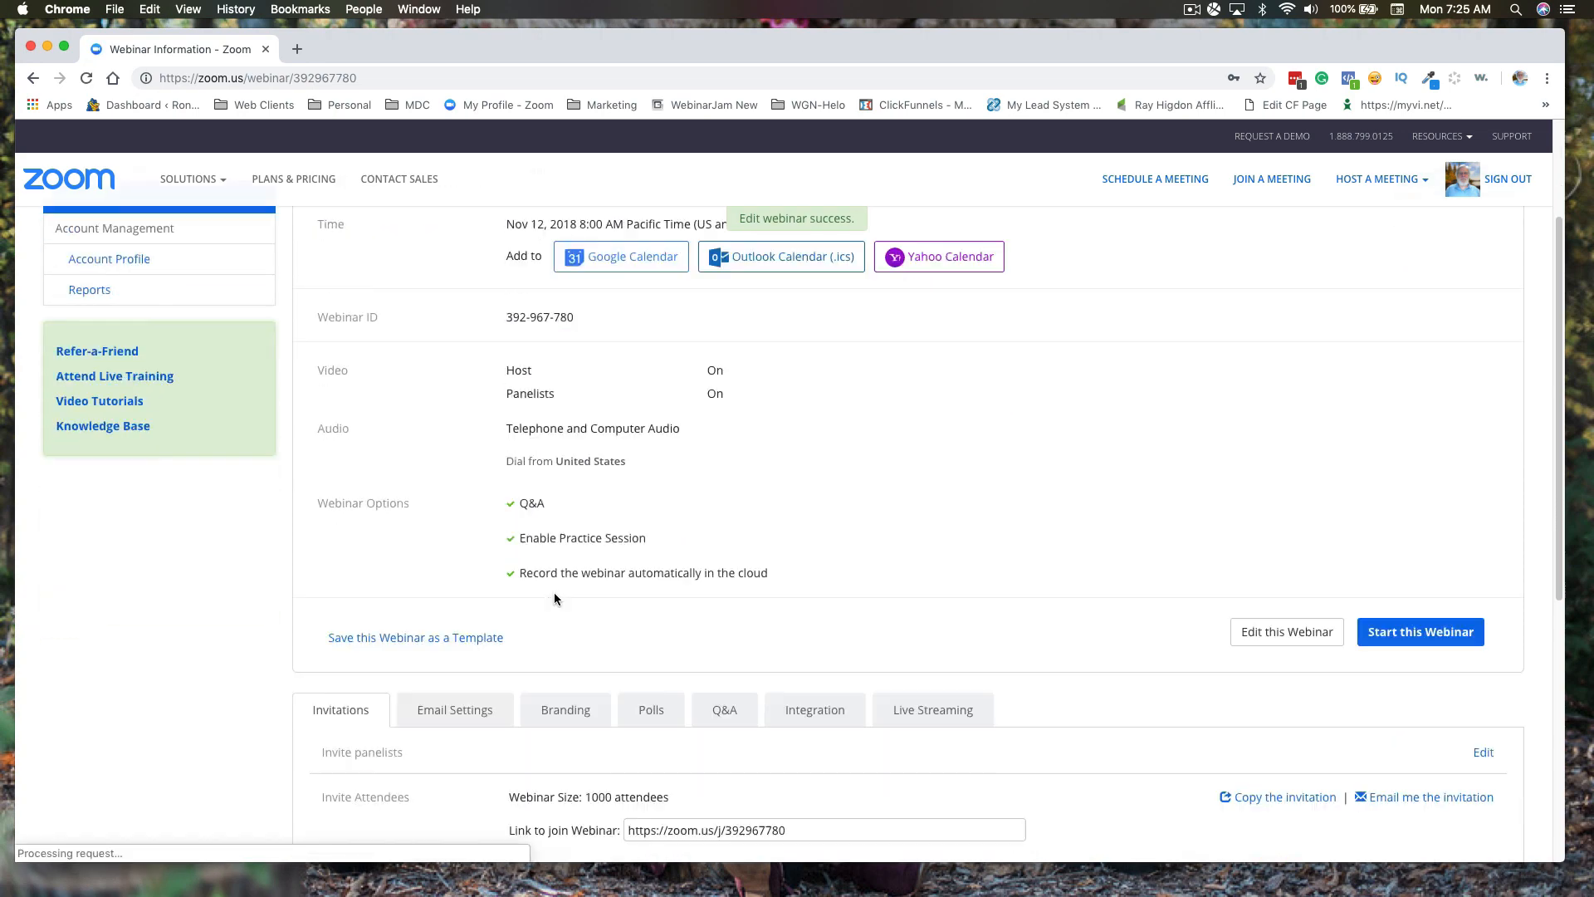
scroll(554, 594, down, 3)
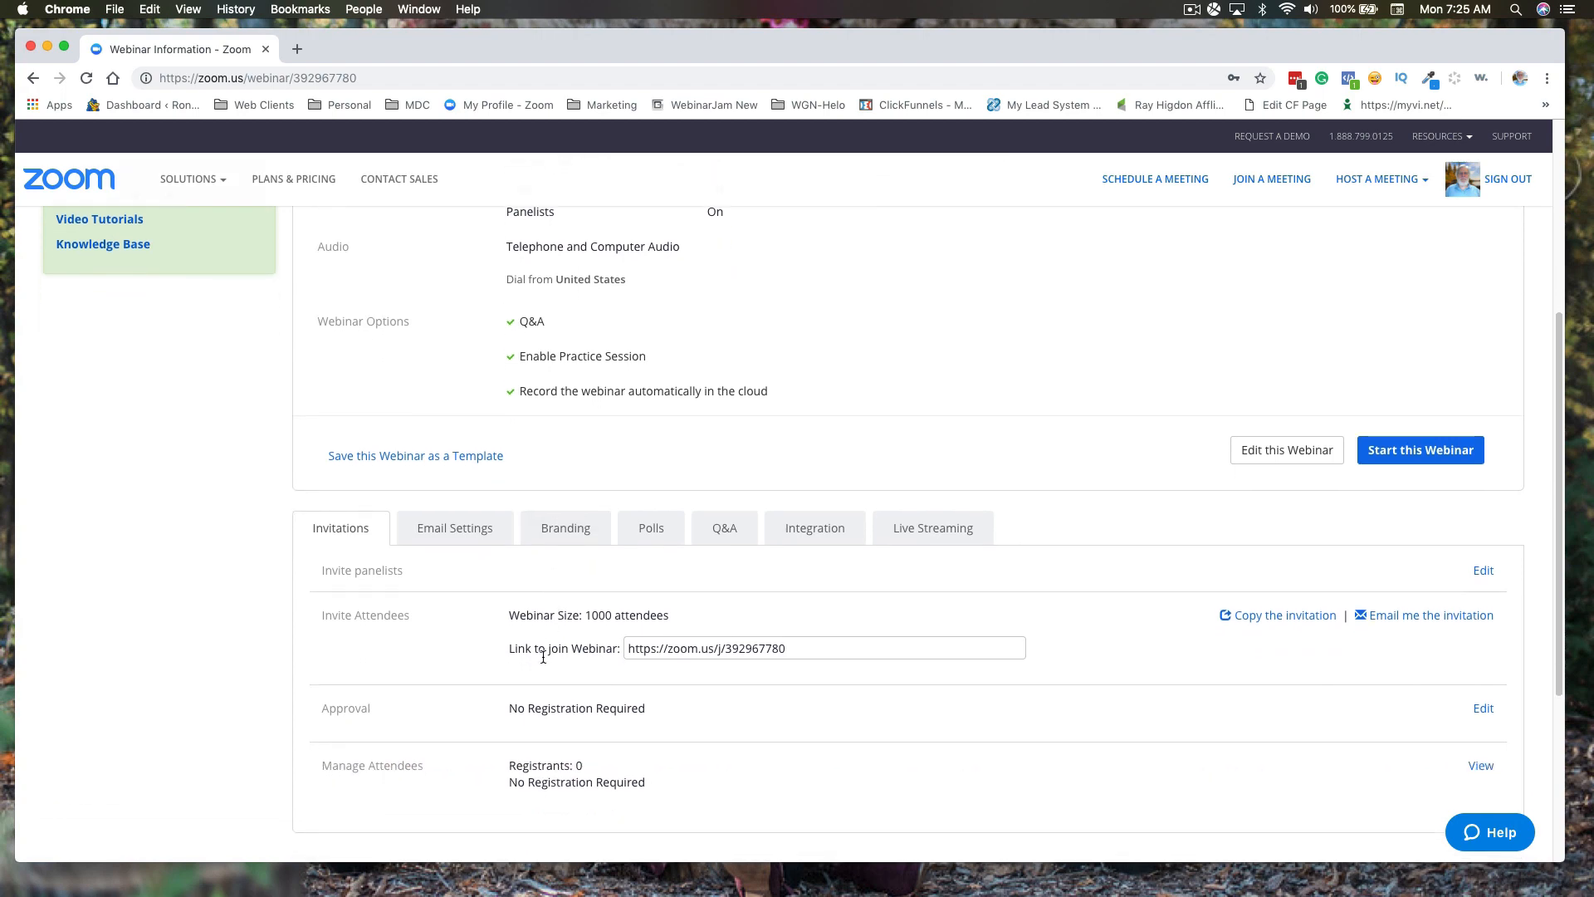
click(762, 656)
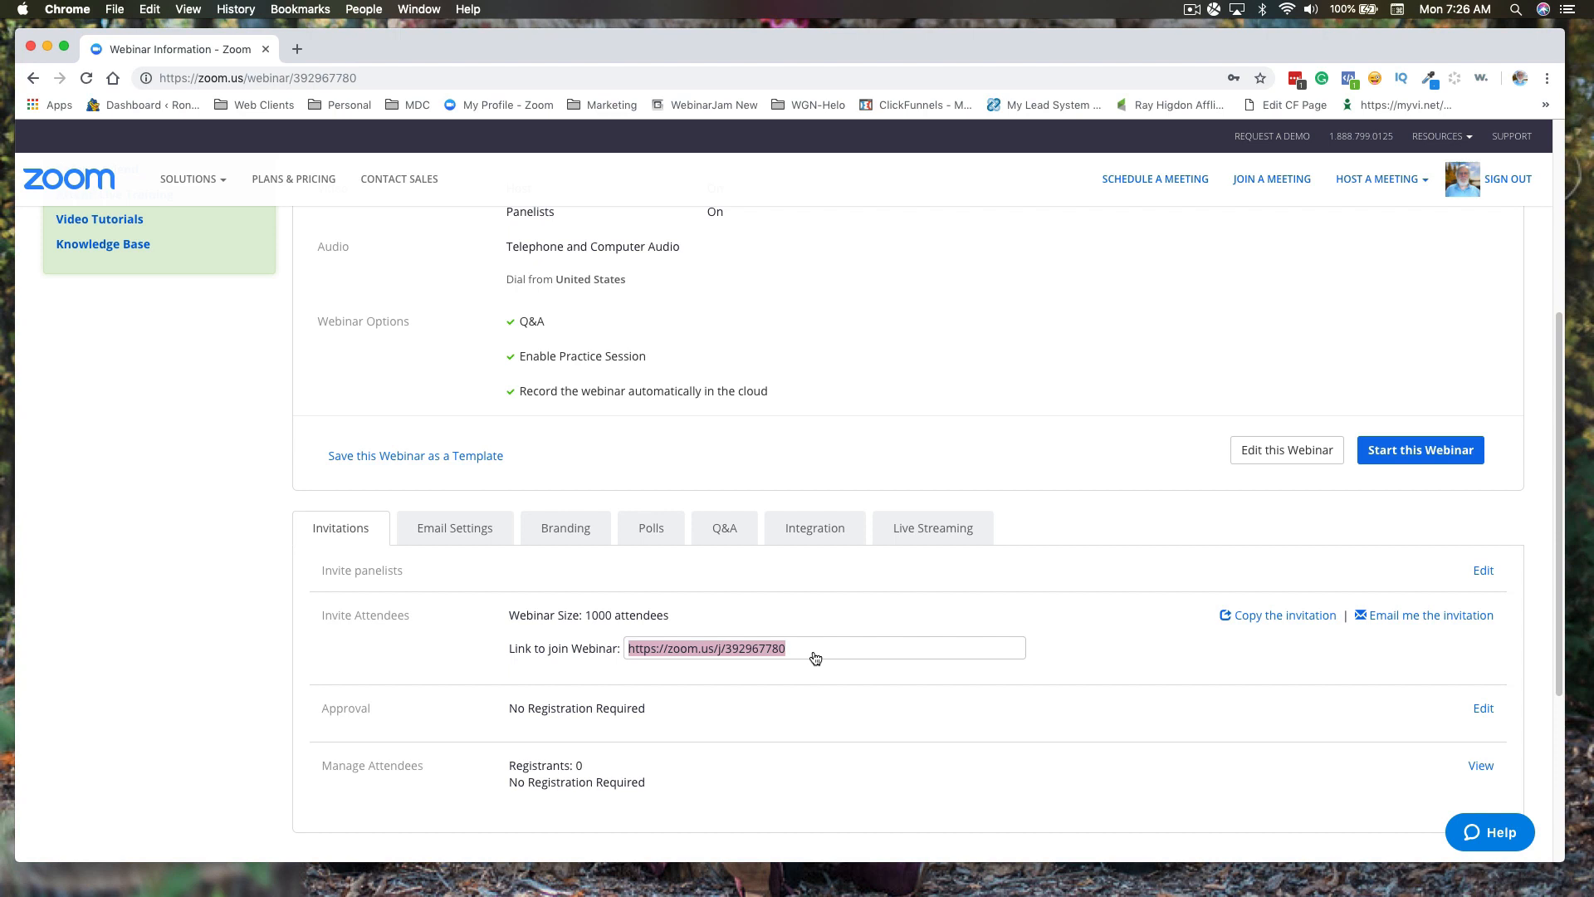
click(1482, 572)
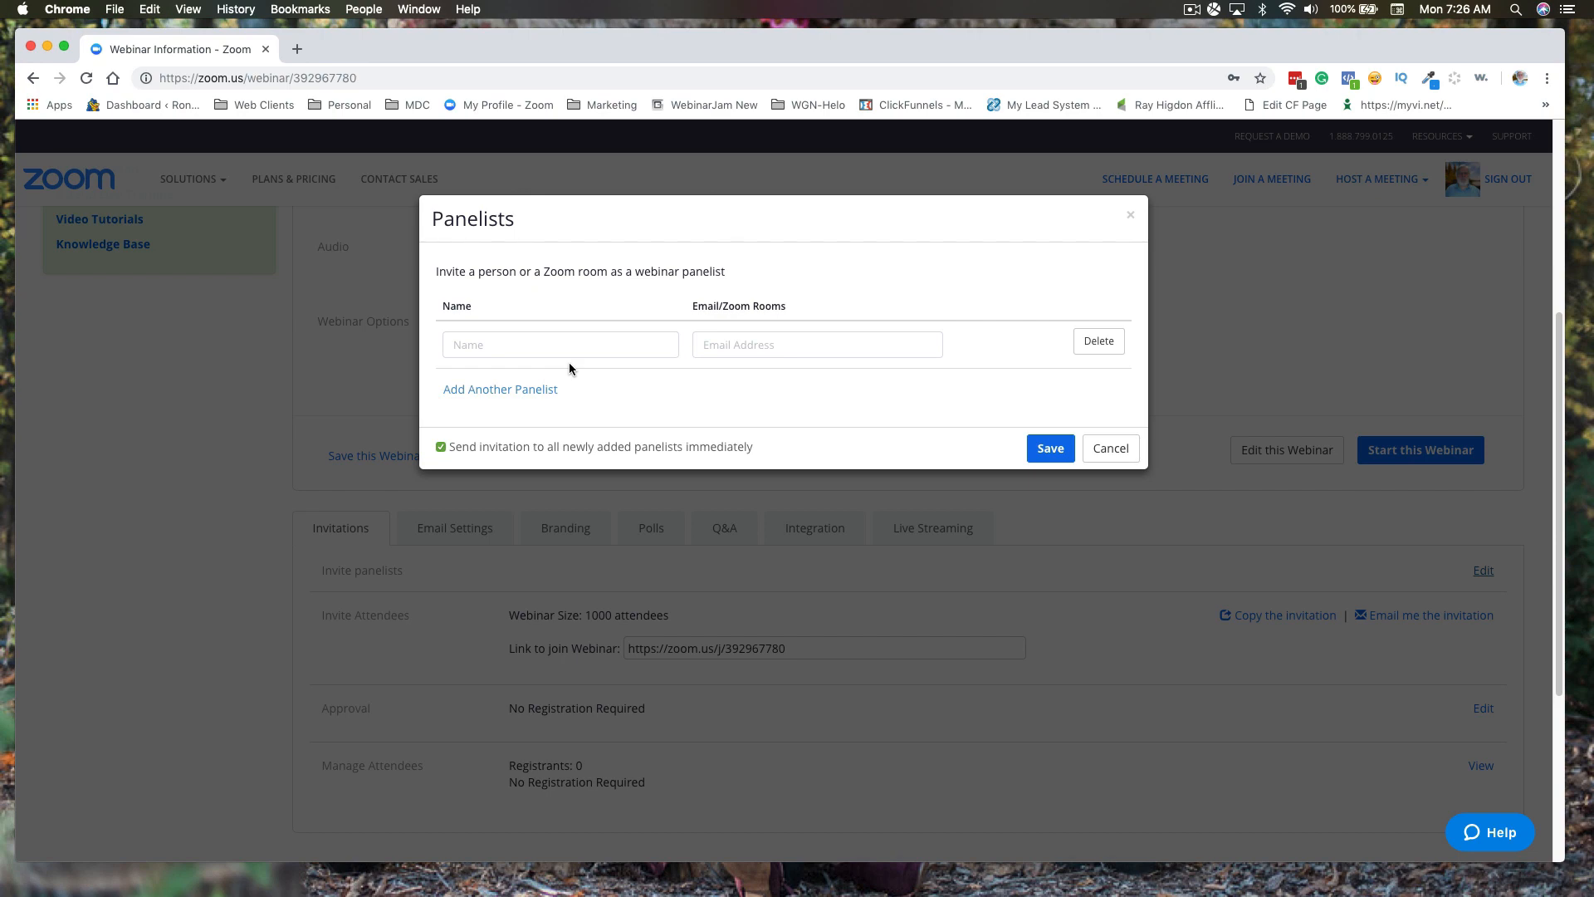
click(1110, 450)
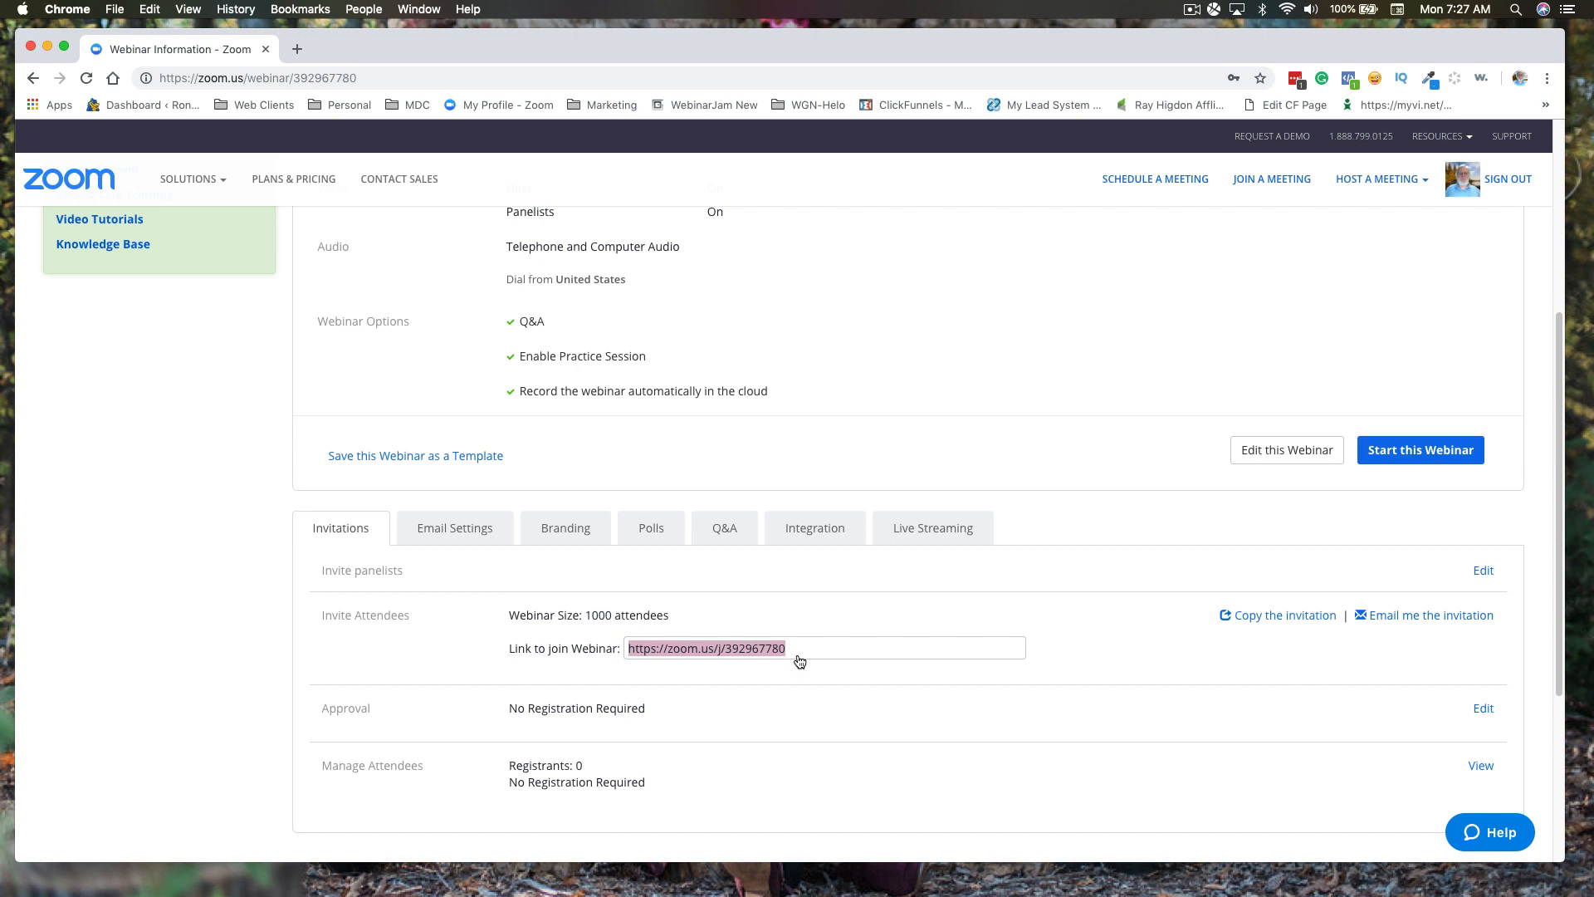
Examine the webinar's email, branding, polls, Q&A and live streaming settings.
click(453, 536)
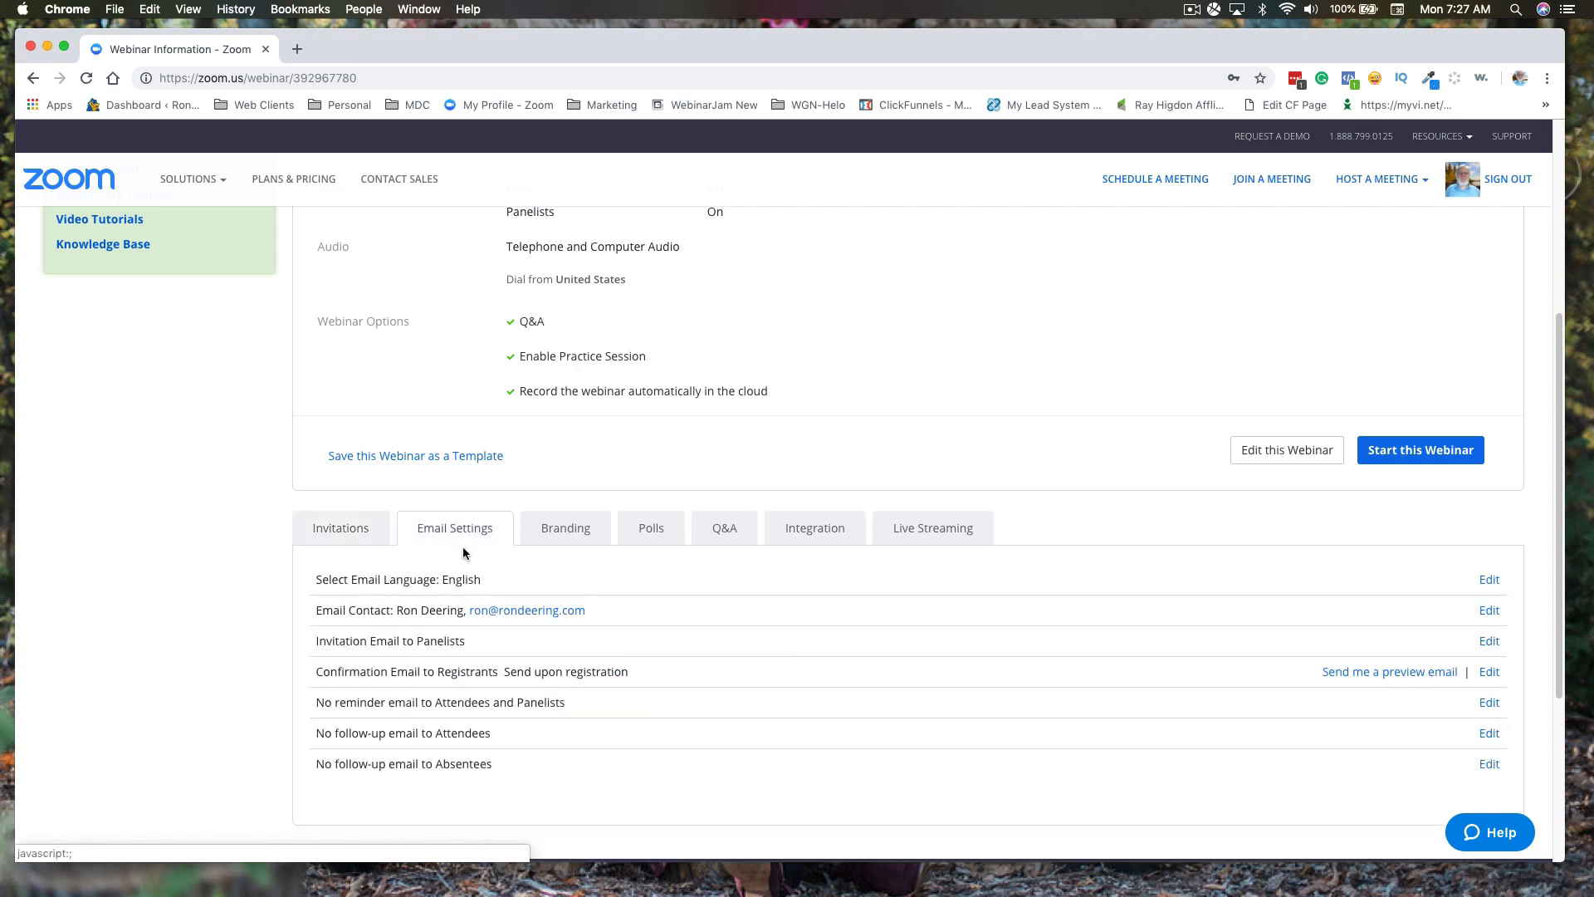
click(563, 532)
scroll(492, 621, down, 1)
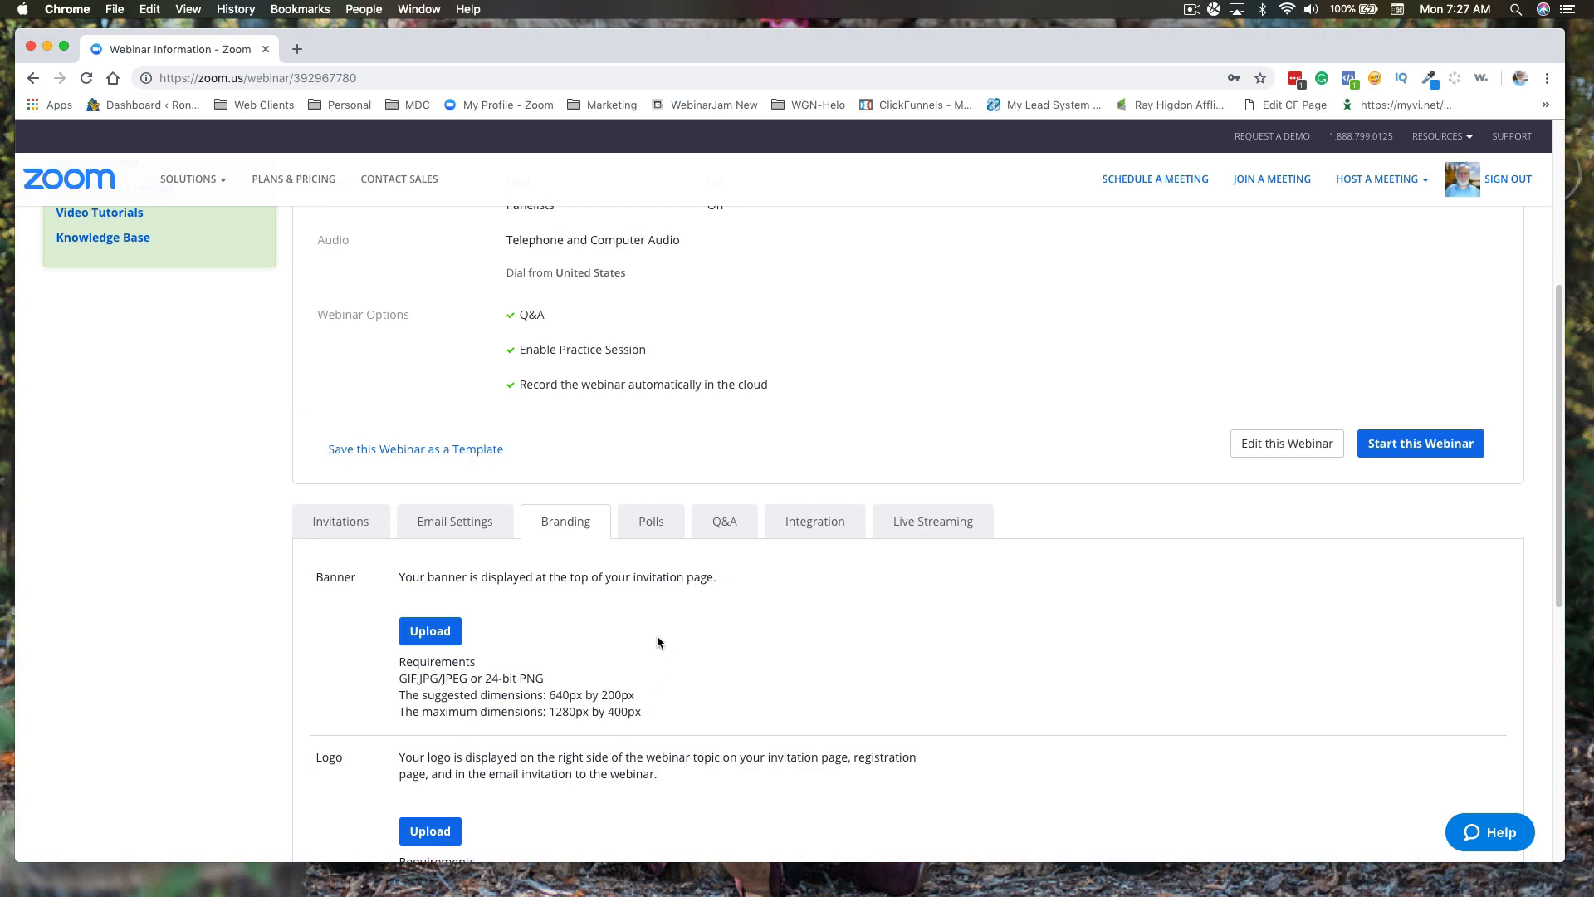
click(654, 526)
click(727, 524)
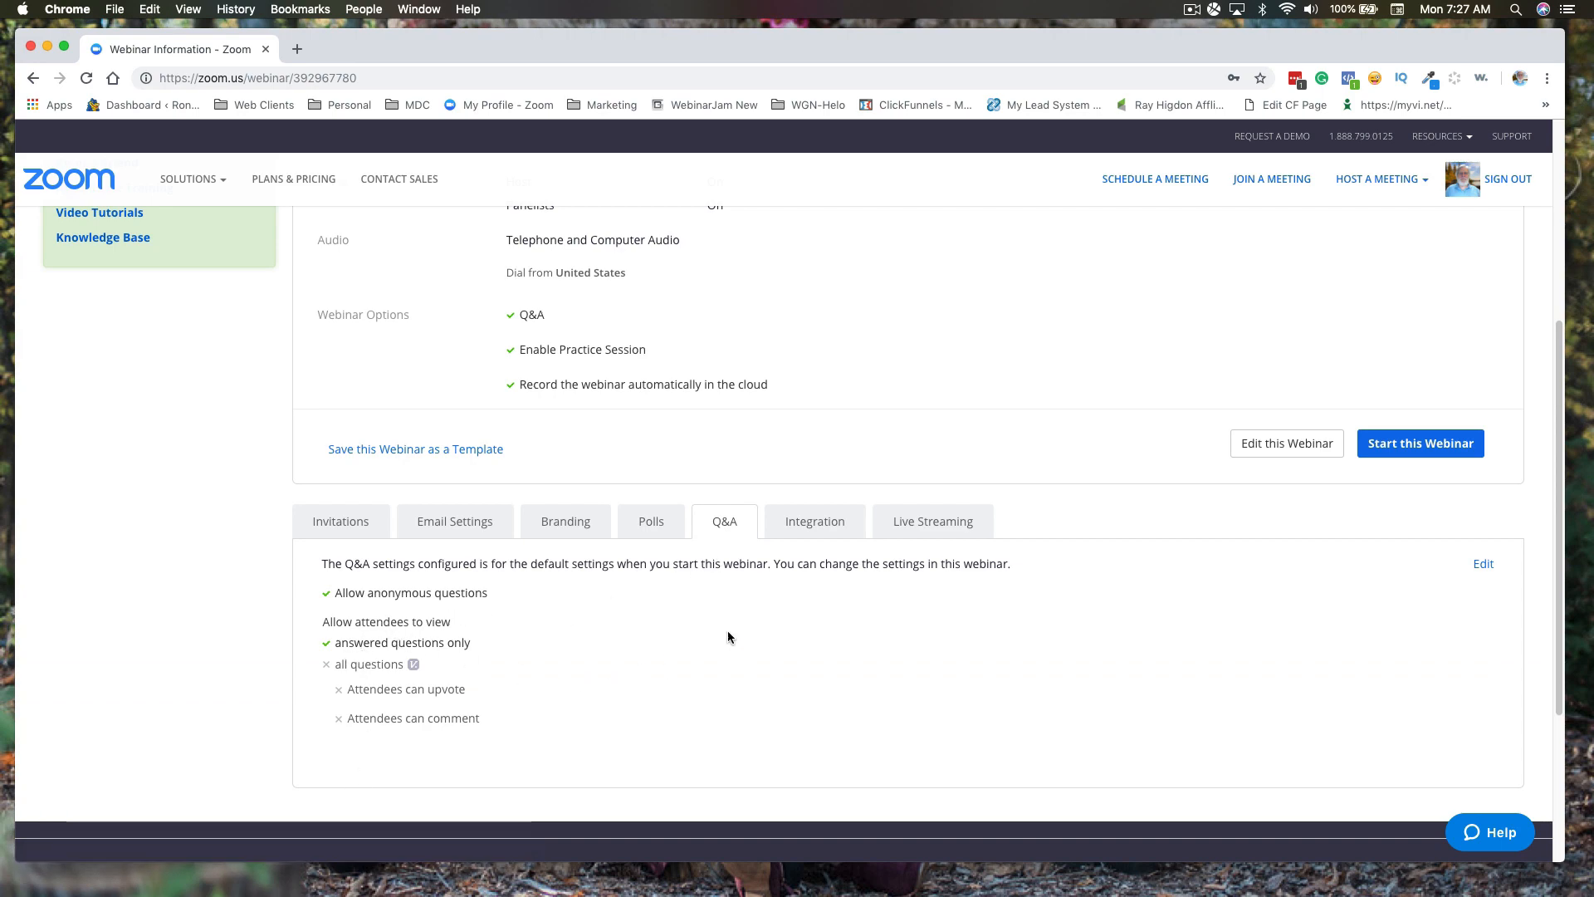
click(925, 522)
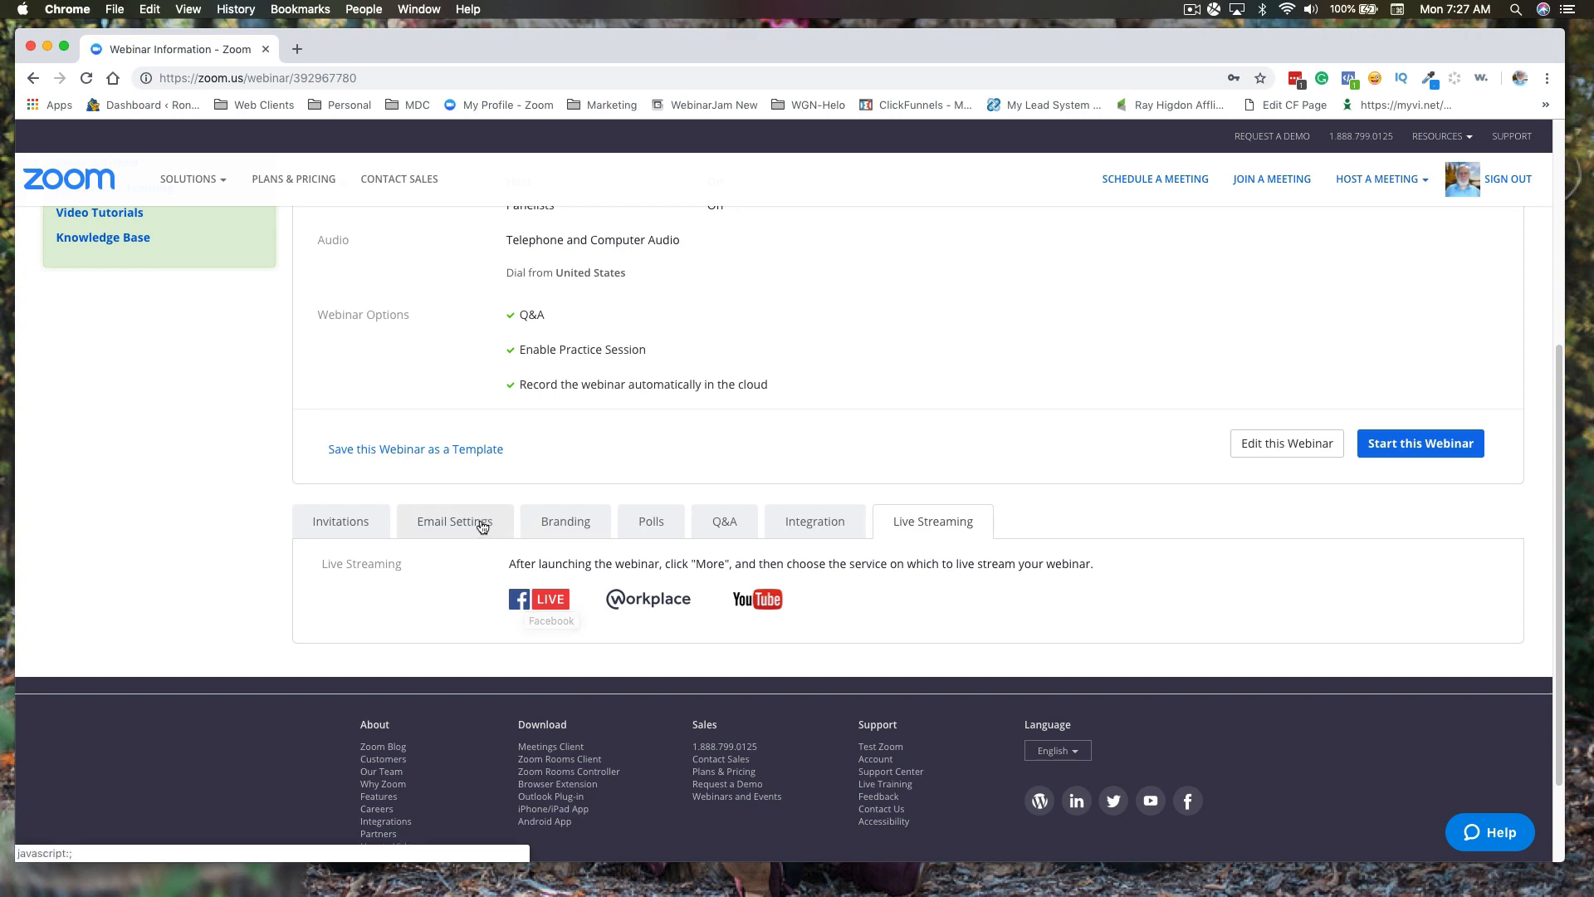
Start the webinar in practice mode and join it with computer audio.
scroll(480, 525, up, 1)
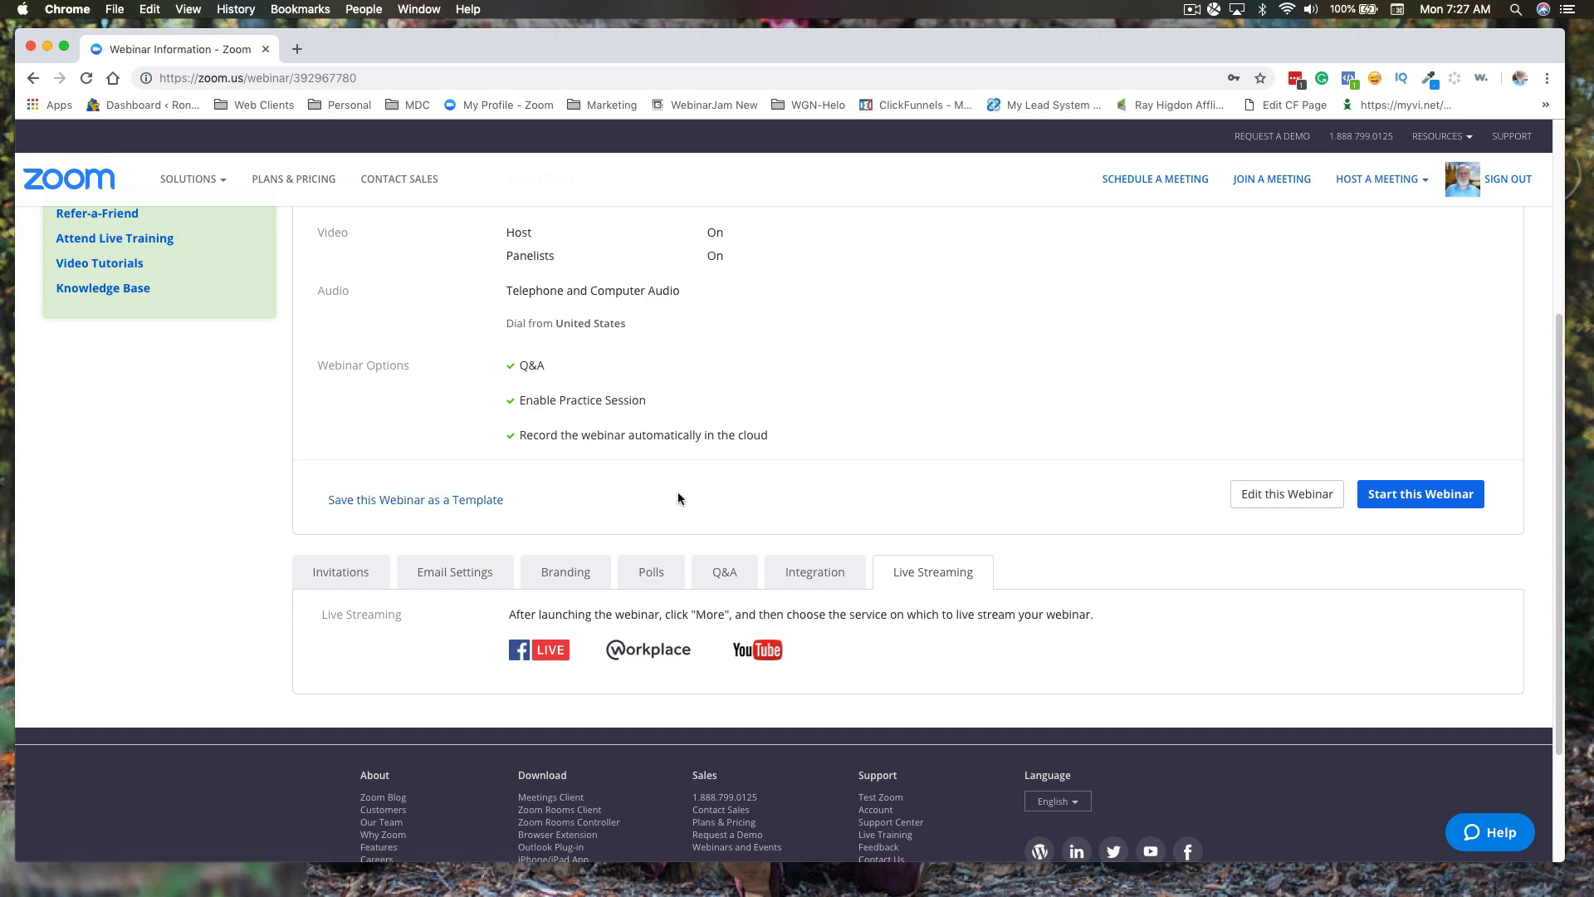
scroll(678, 496, up, 3)
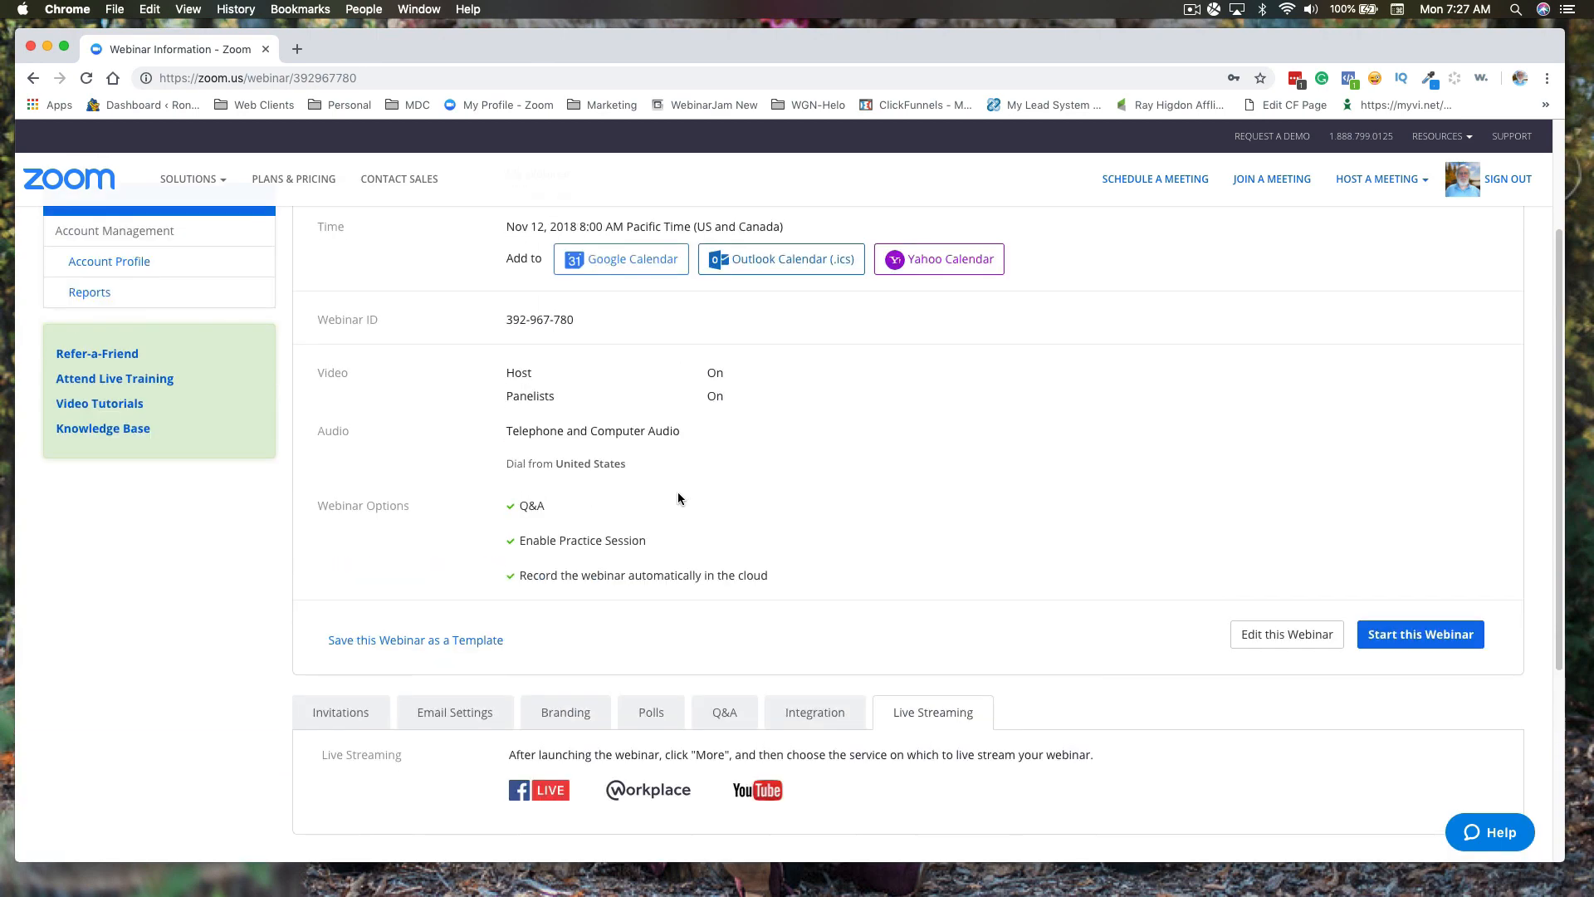
scroll(678, 496, up, 2)
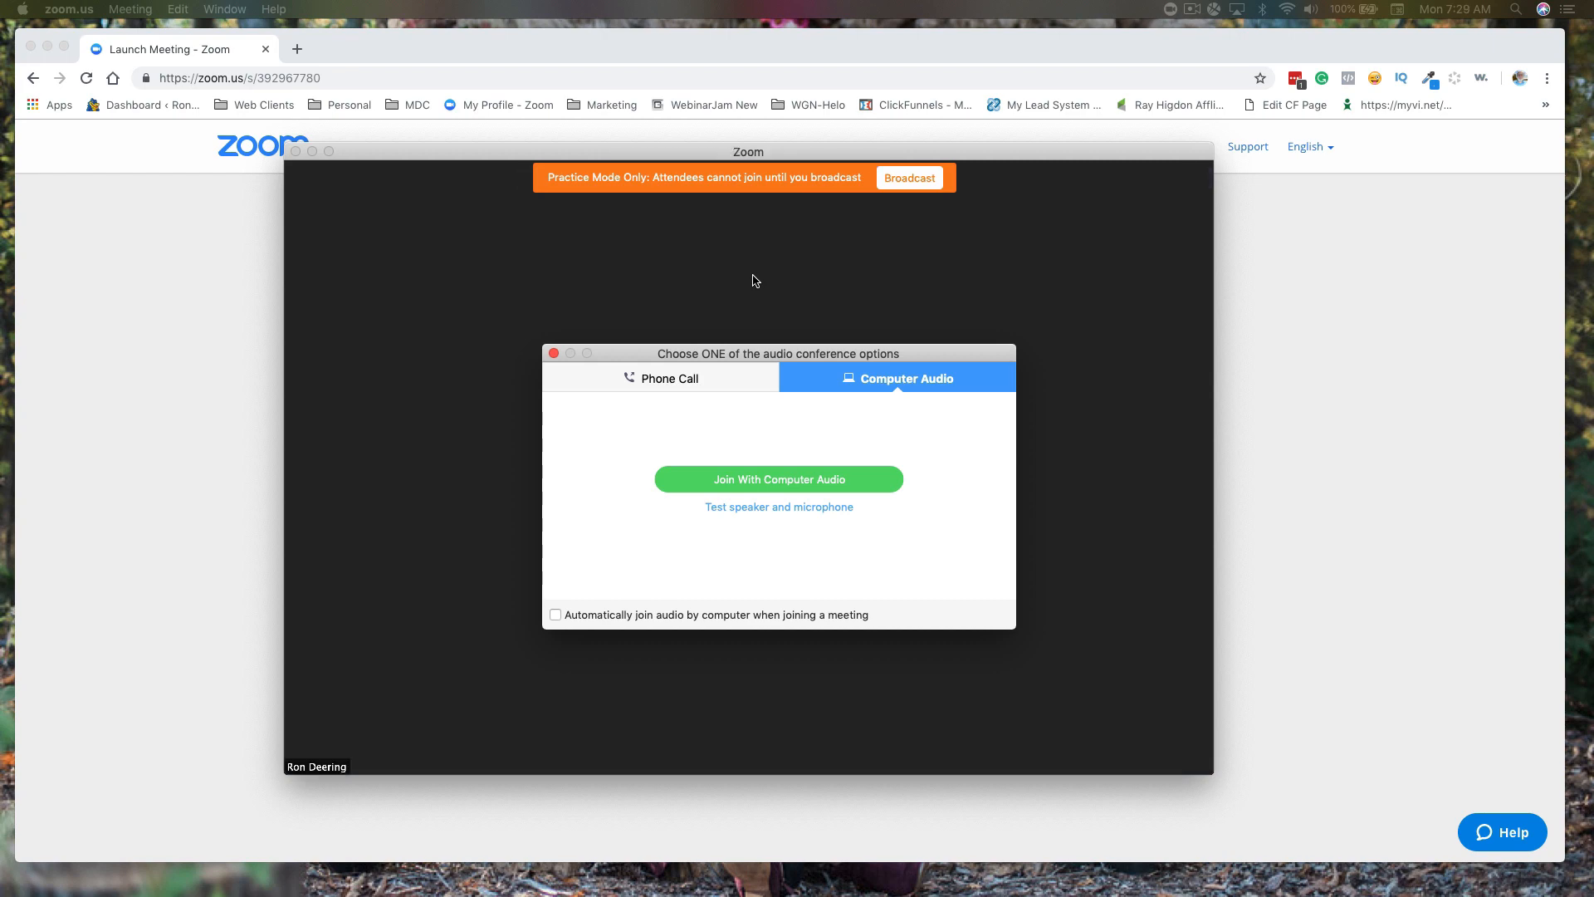
click(749, 482)
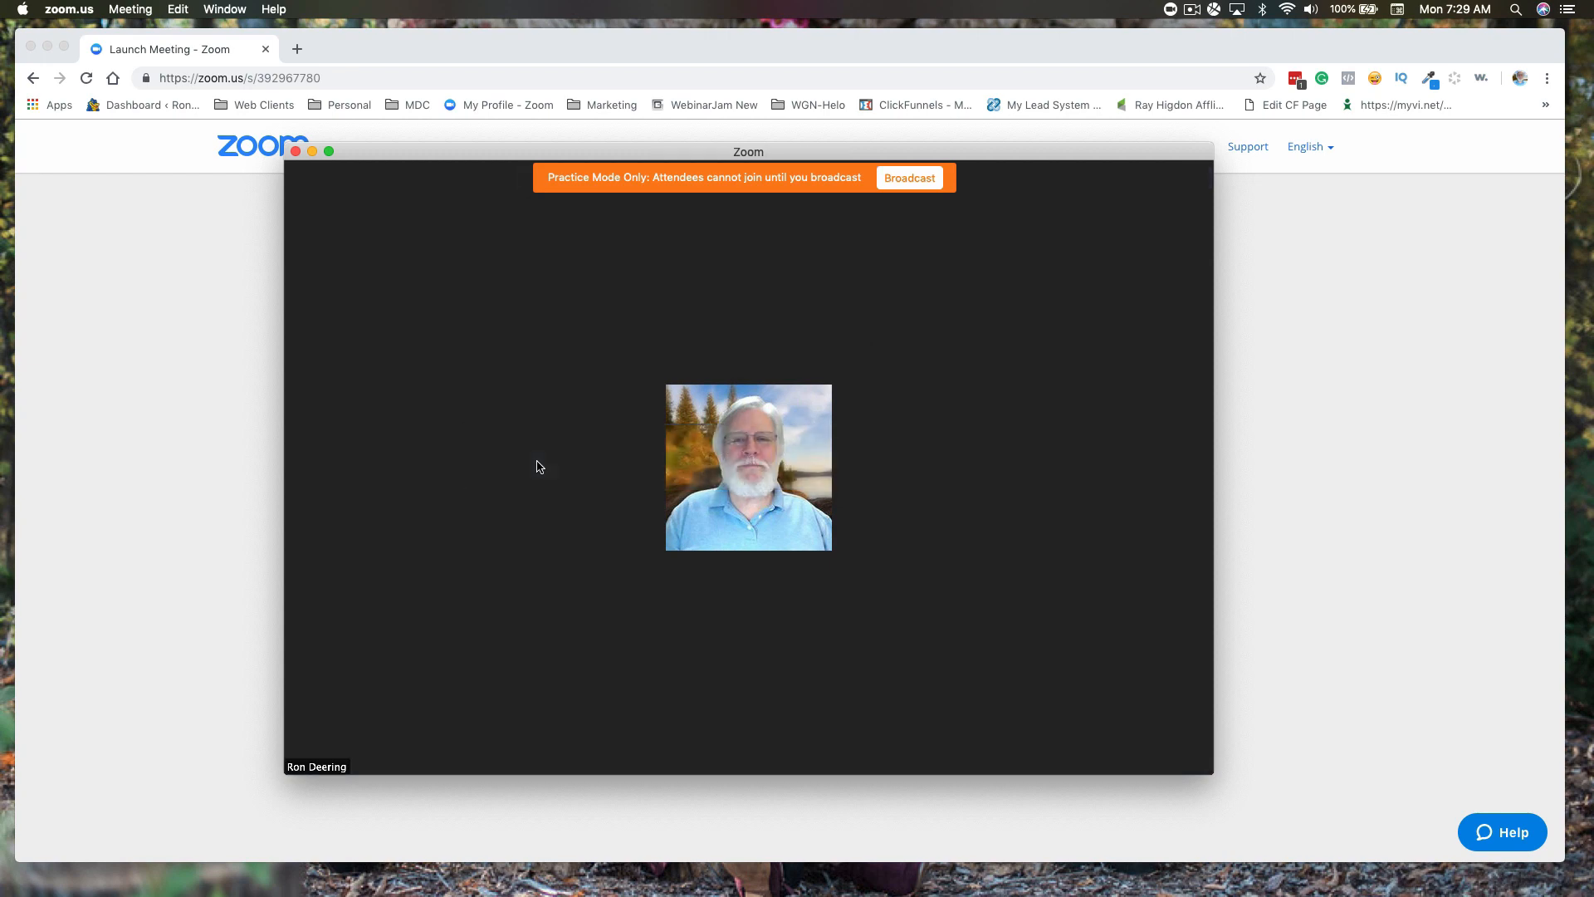
Mute the microphone, and turn the host video on and back off.
mouse_move(416, 540)
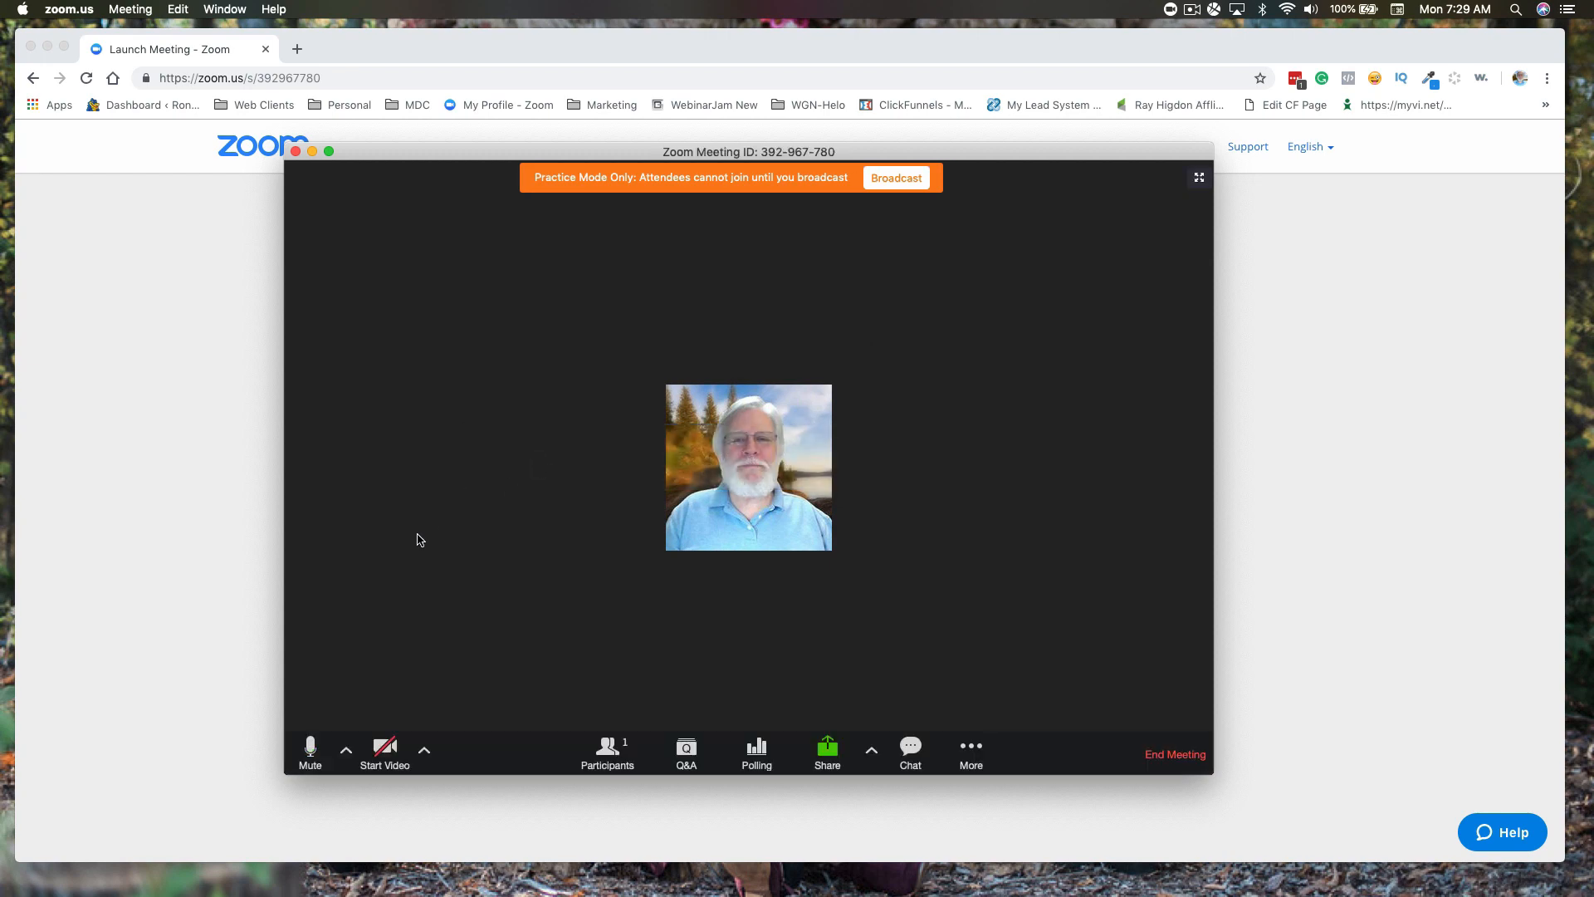
click(313, 753)
click(386, 753)
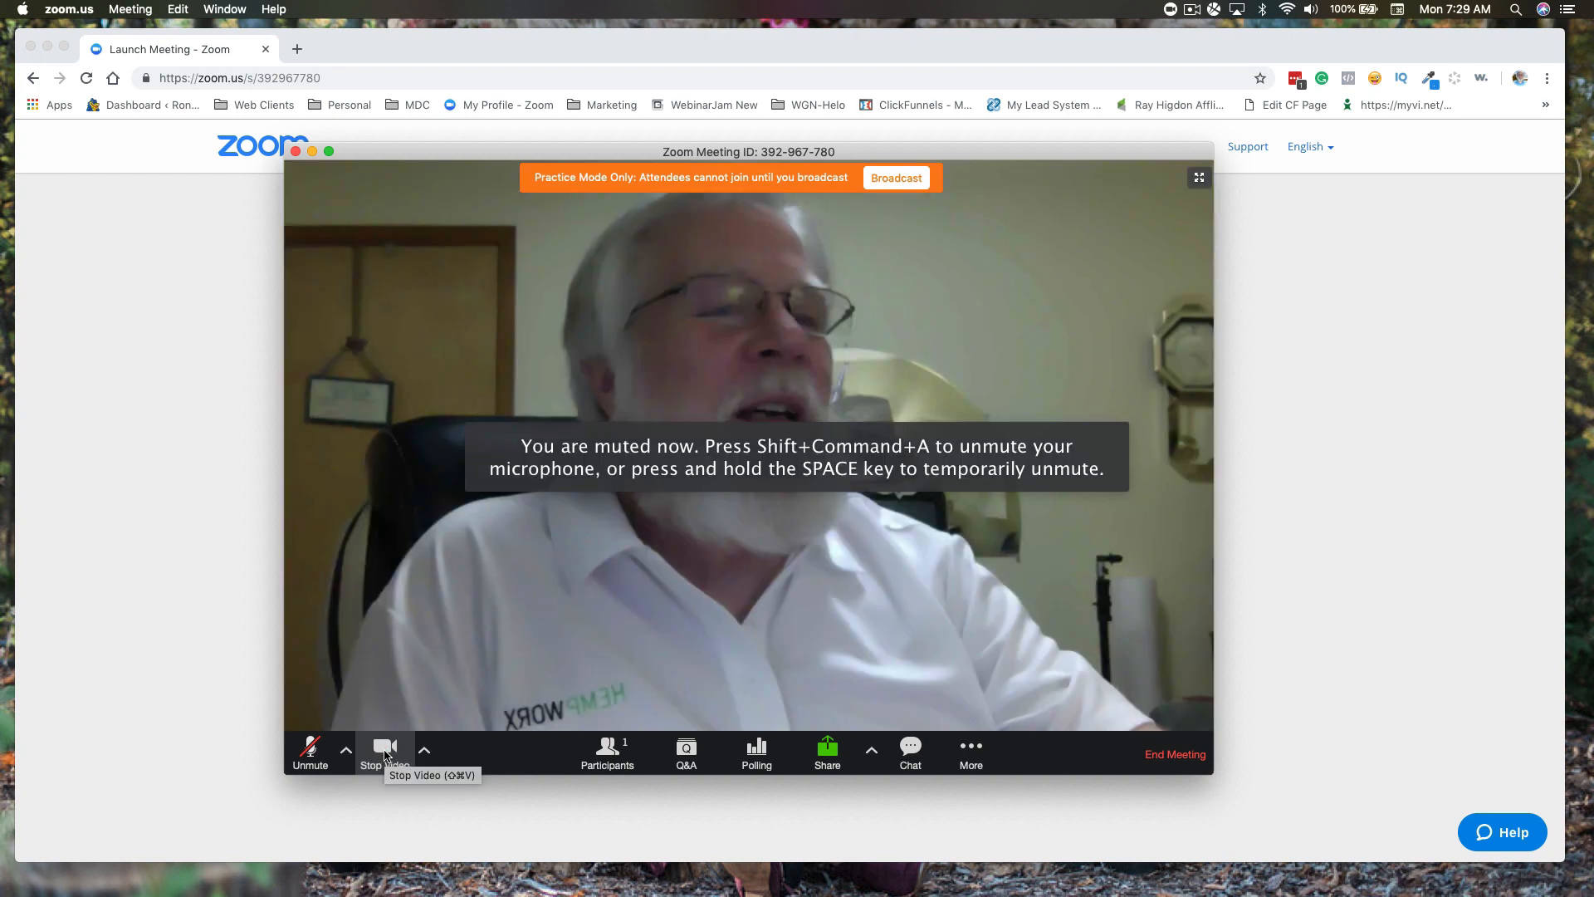
click(386, 751)
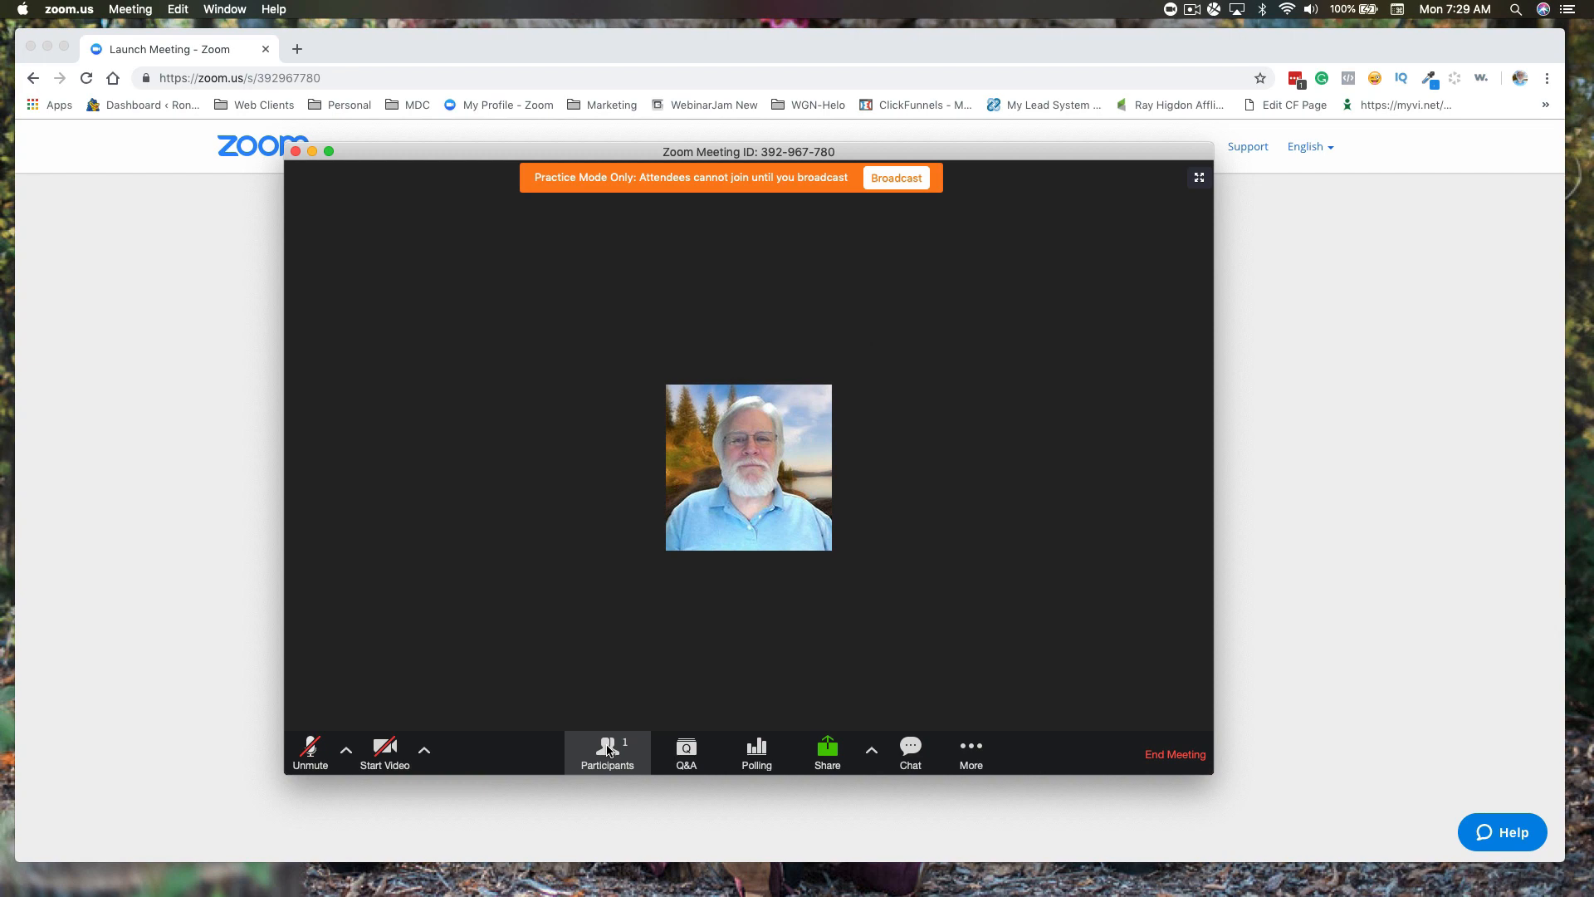
Examine the participants window, comparing the panelist and attendee lists and their controls, and close it.
click(609, 750)
drag(786, 157, 616, 274)
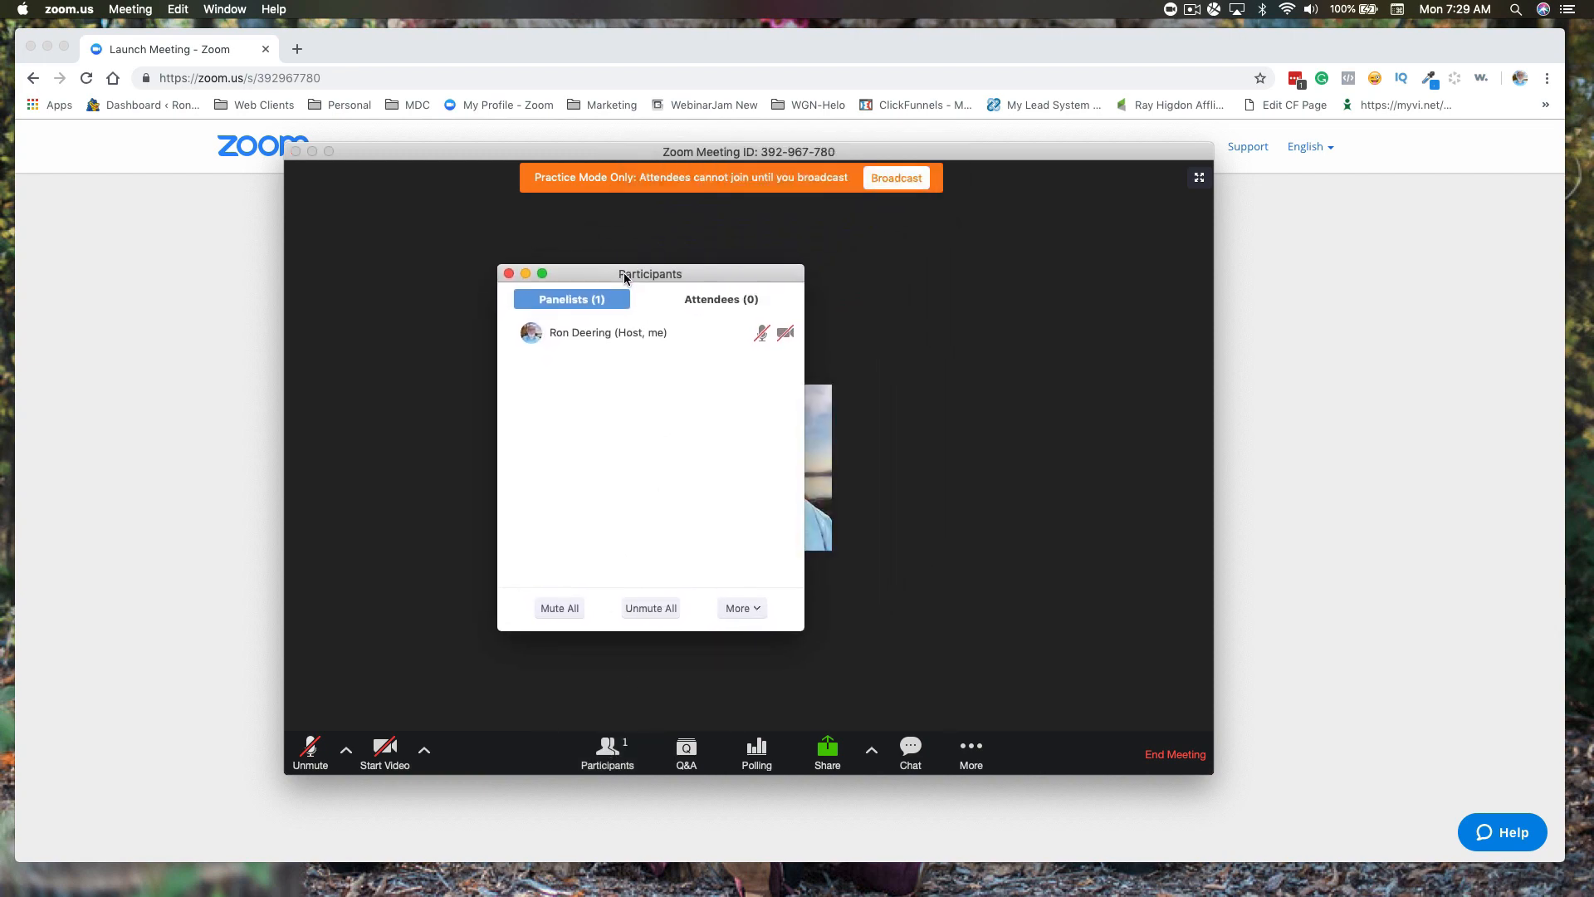
click(733, 305)
click(564, 305)
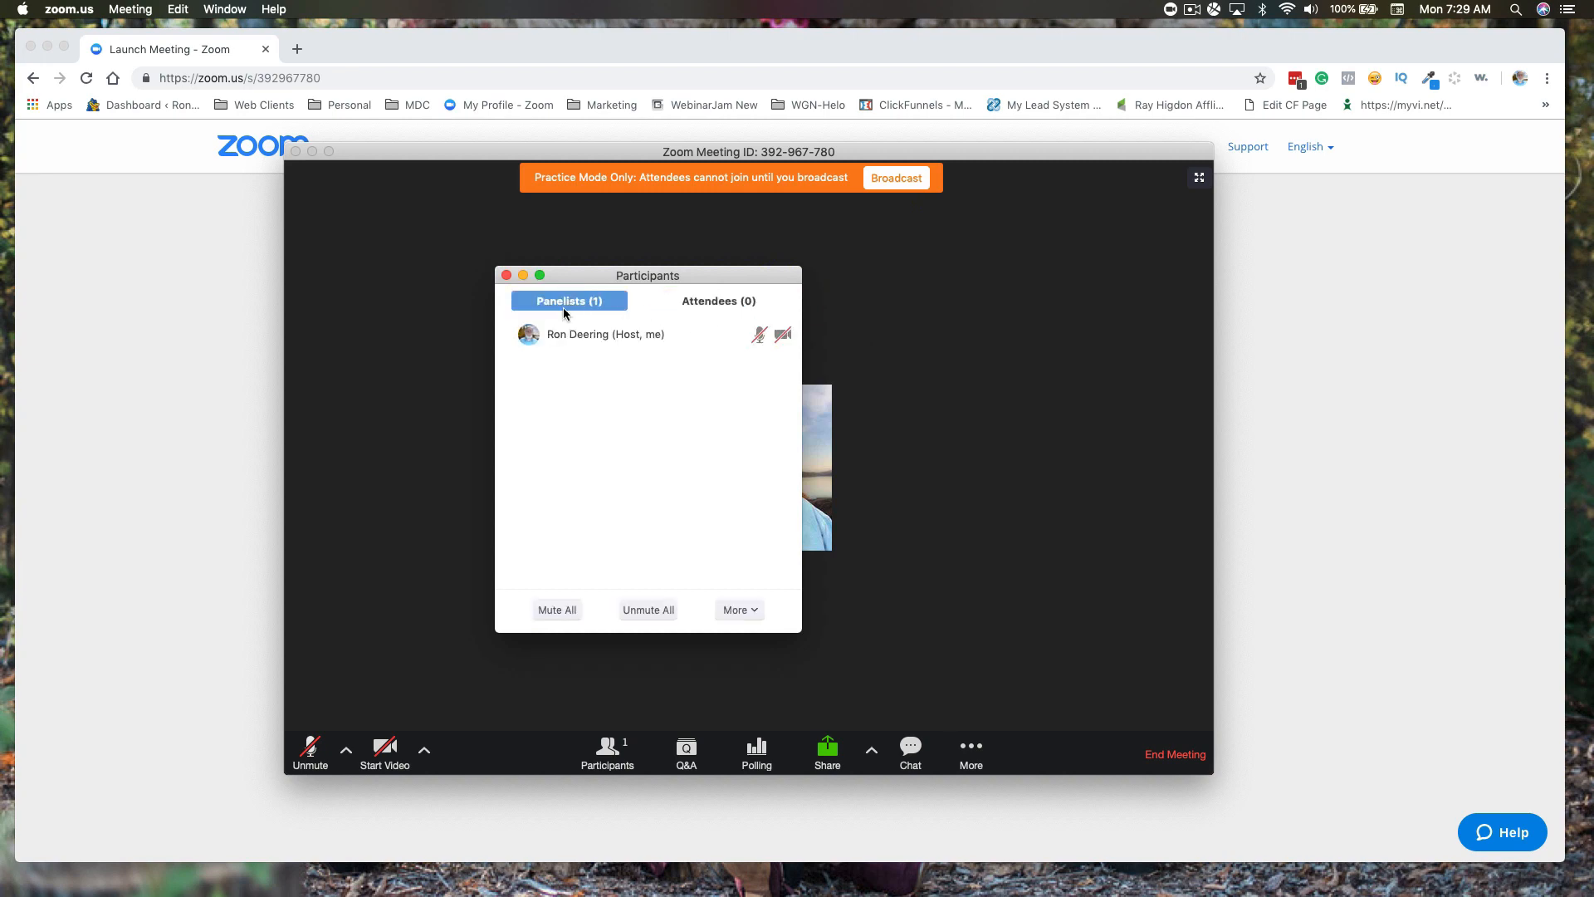
click(719, 309)
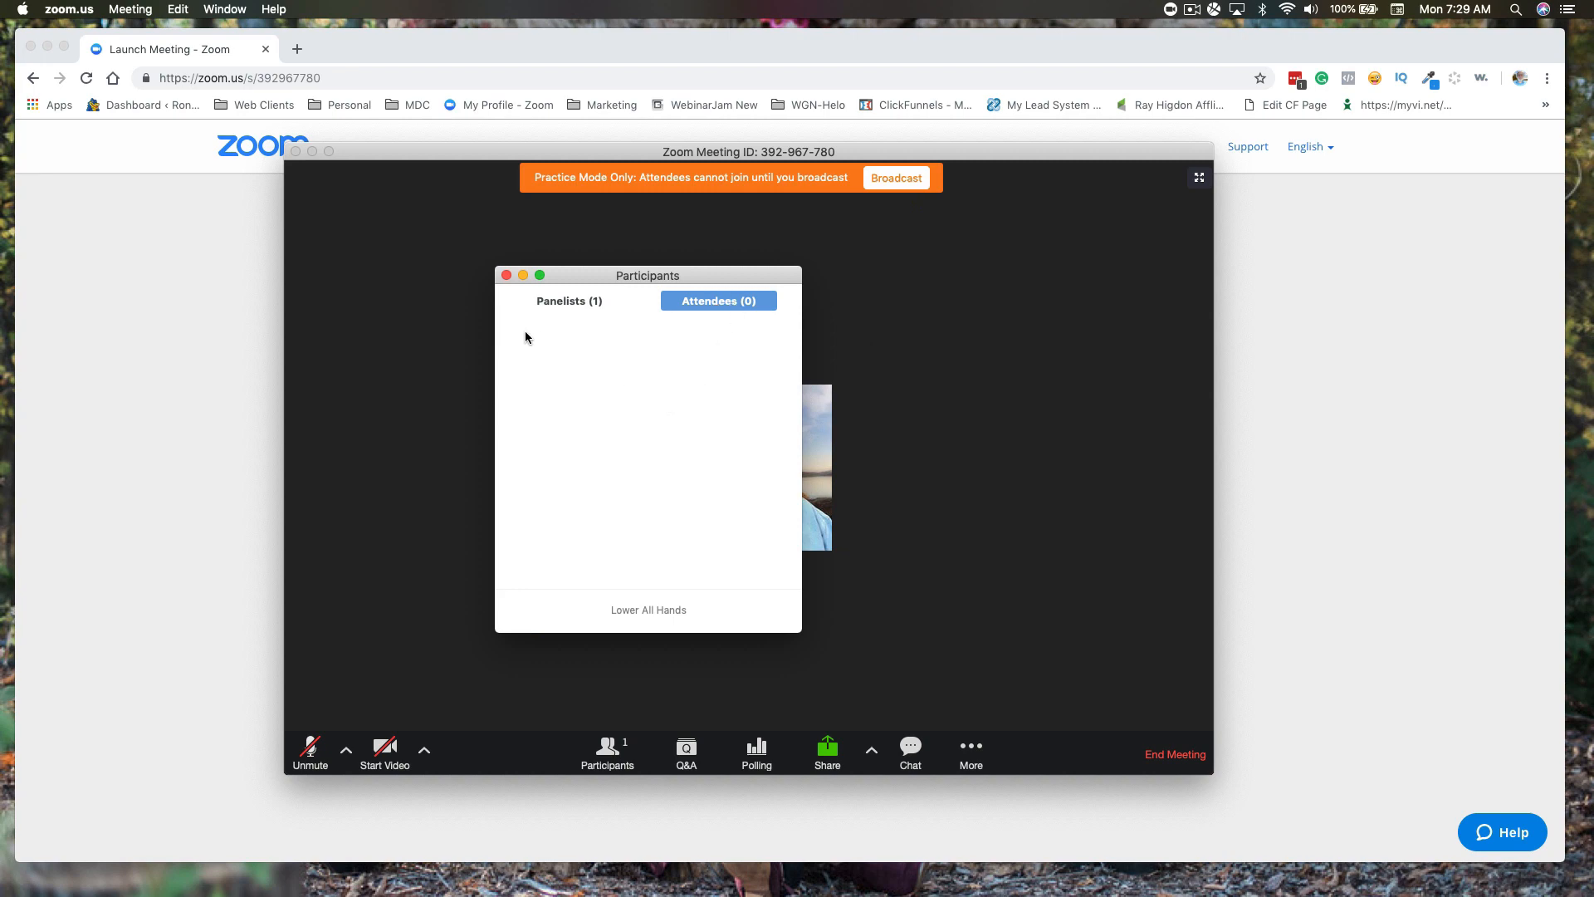
click(562, 302)
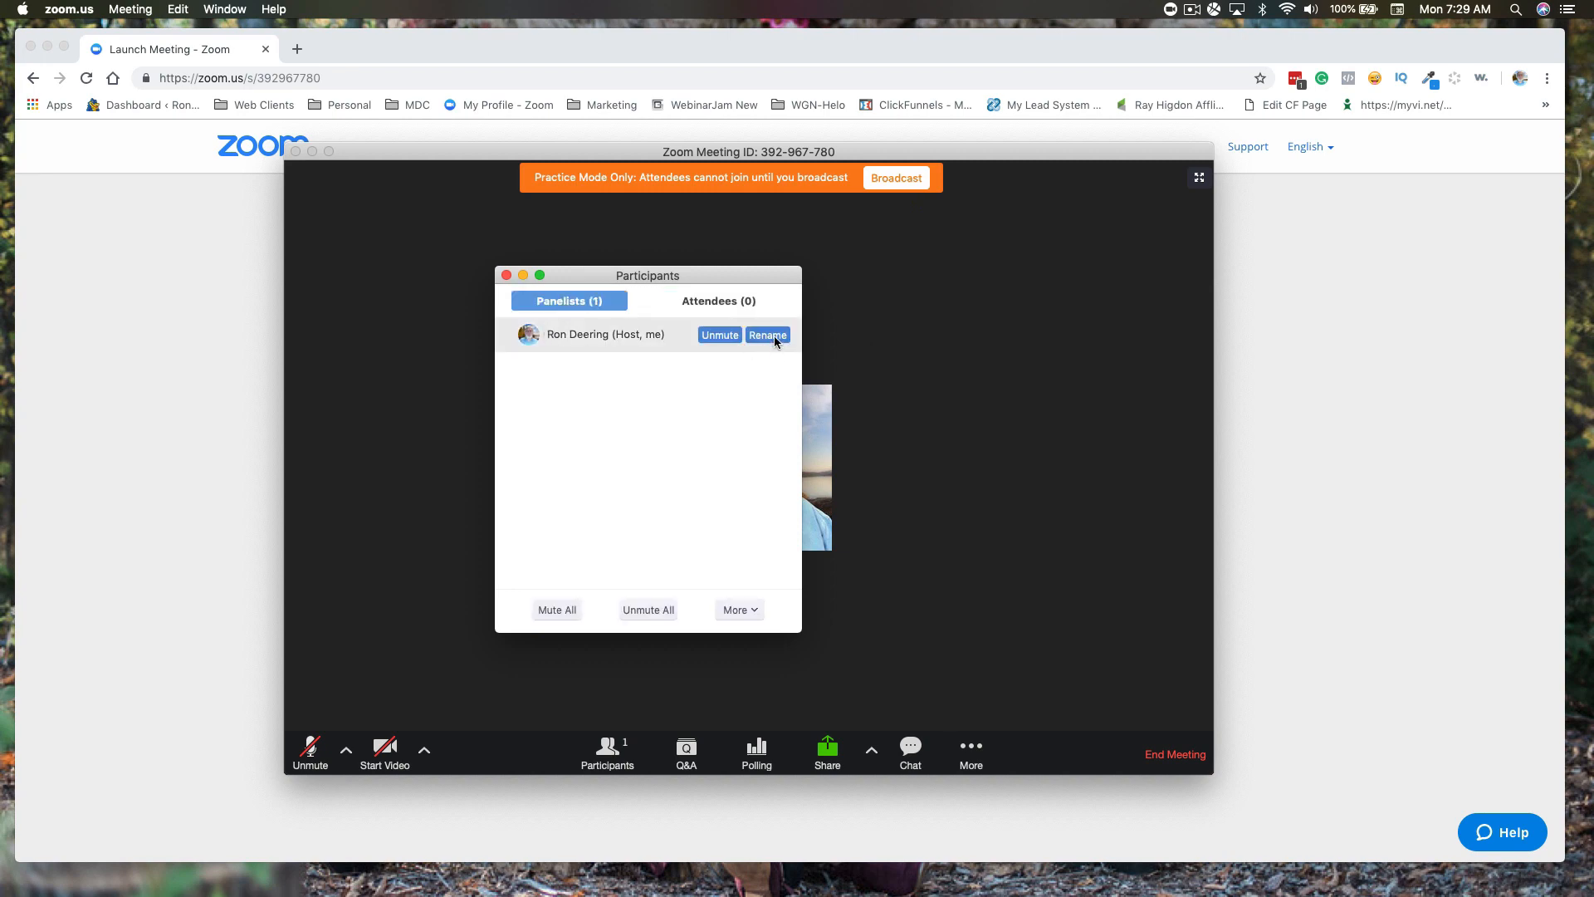
click(721, 306)
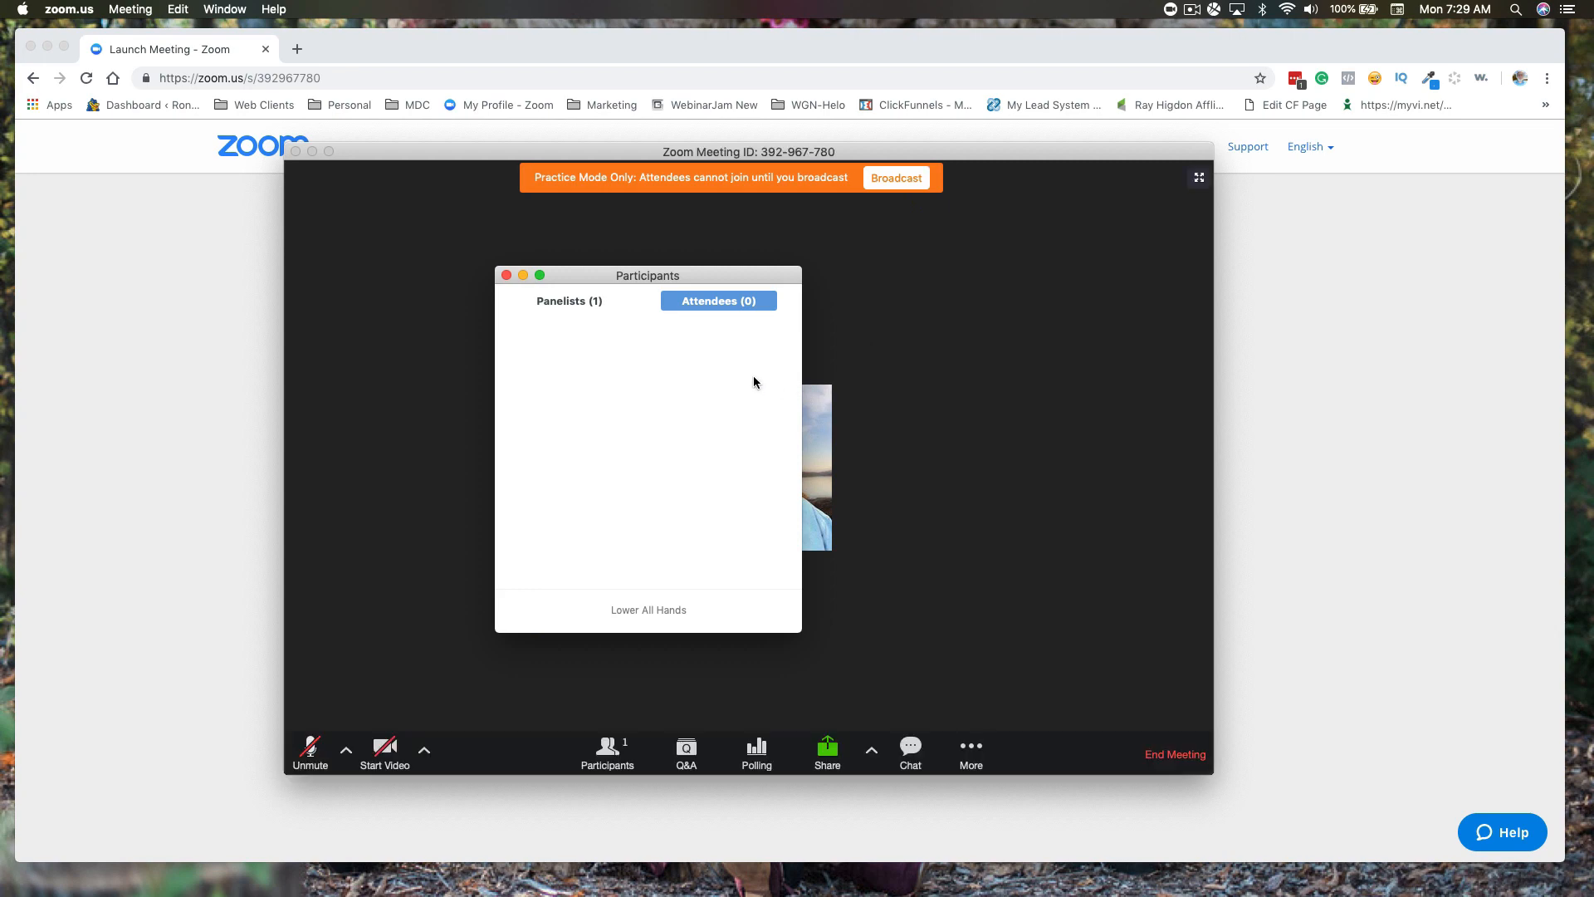
click(506, 275)
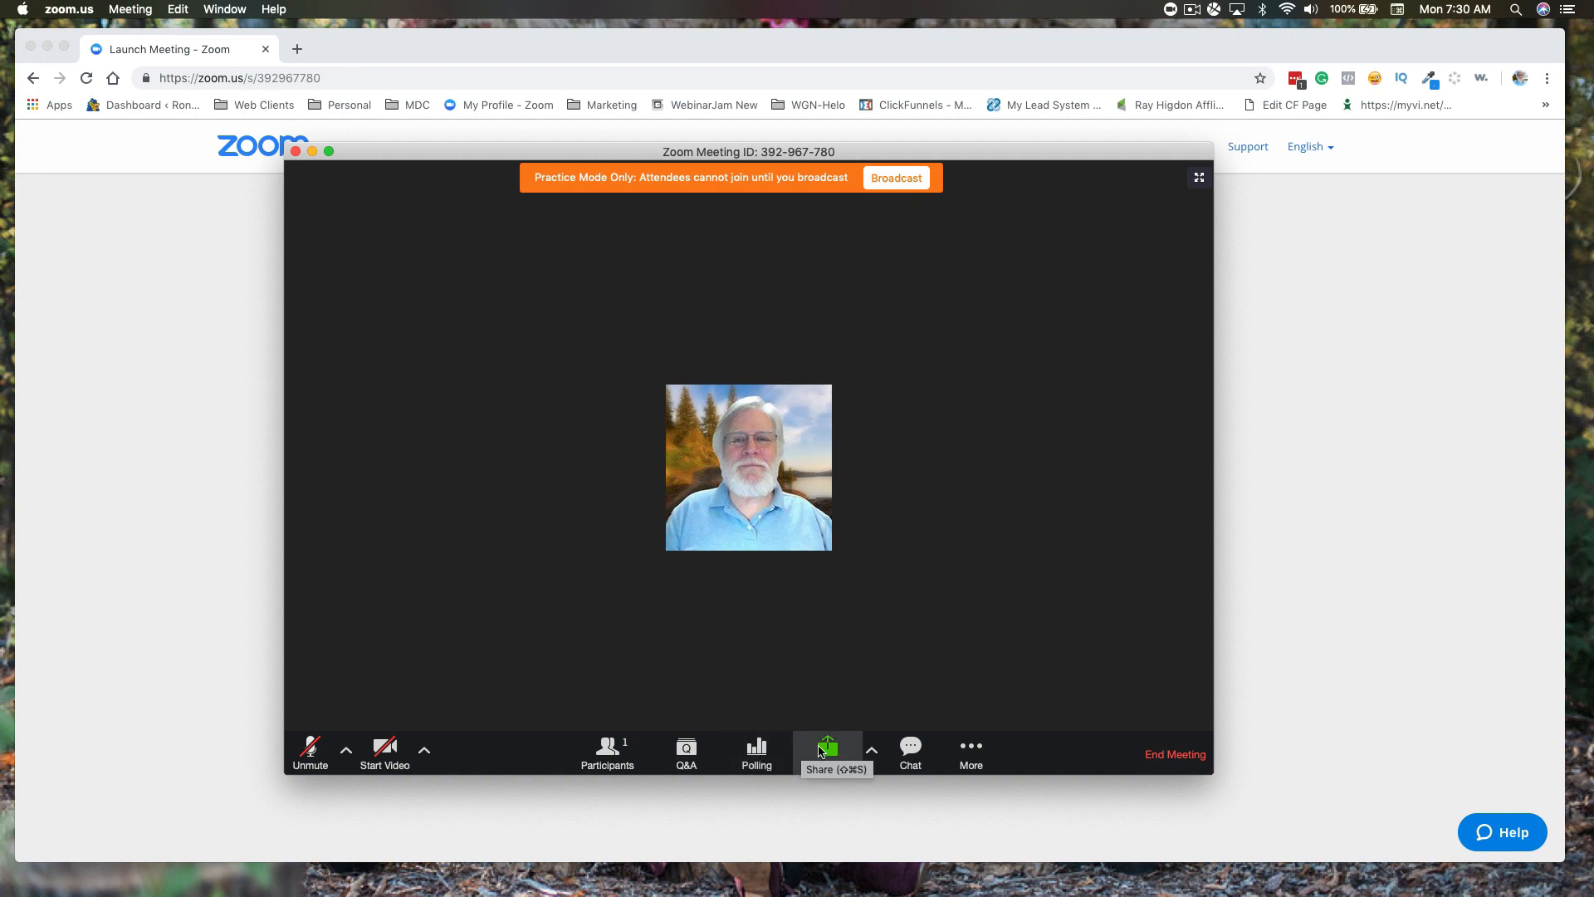
Review the available screen-sharing sources and the webinar chat's recipient choices, closing both without sharing or sending anything.
click(827, 749)
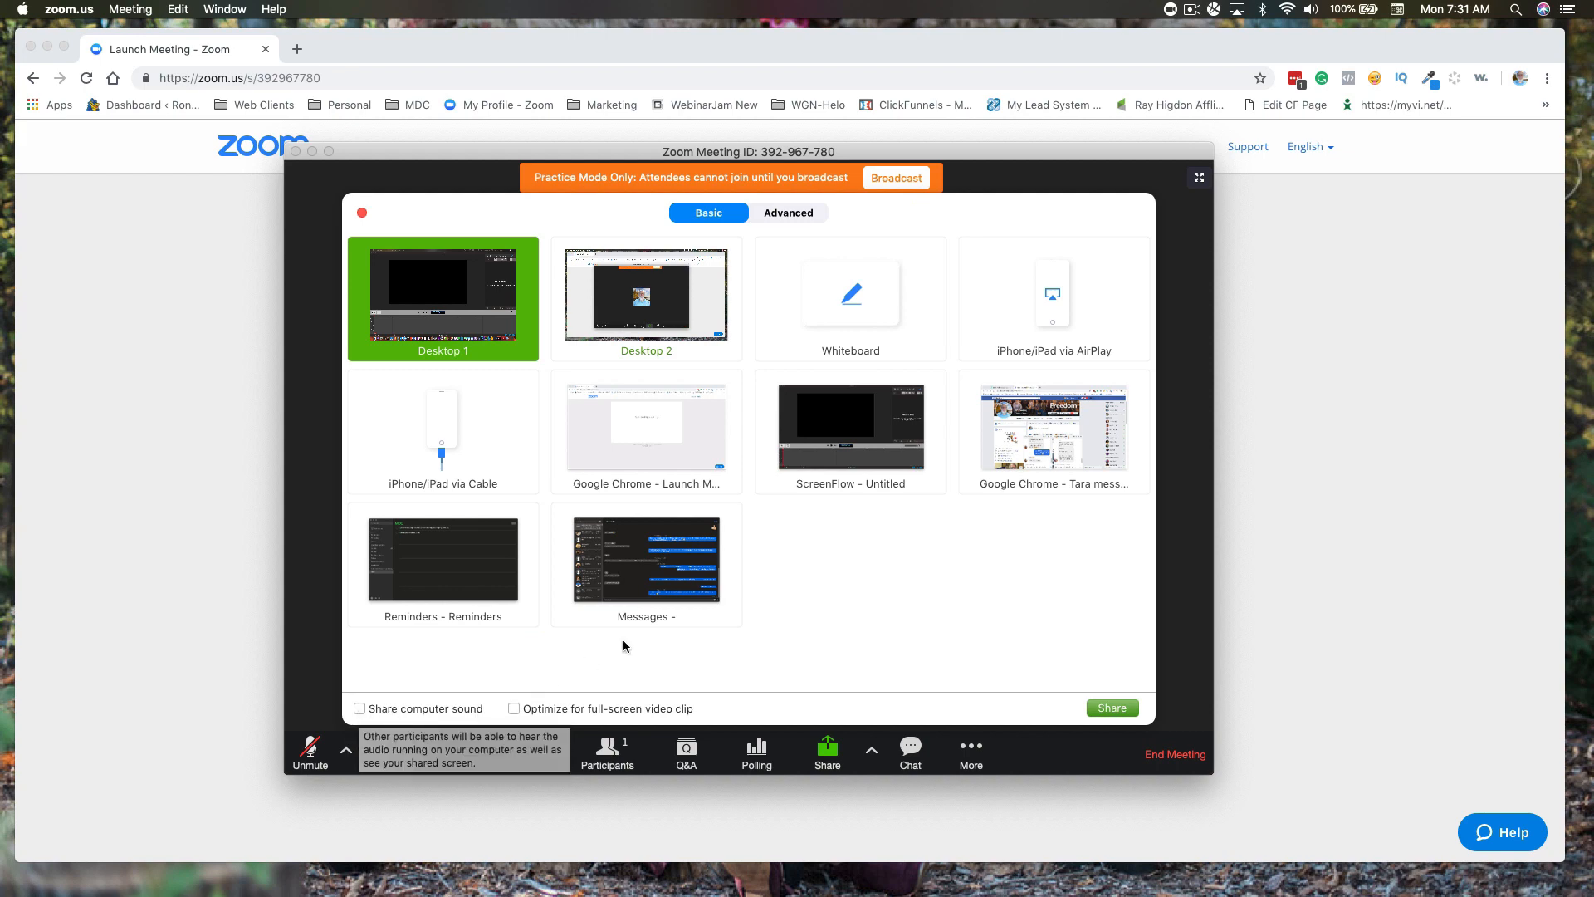
click(362, 213)
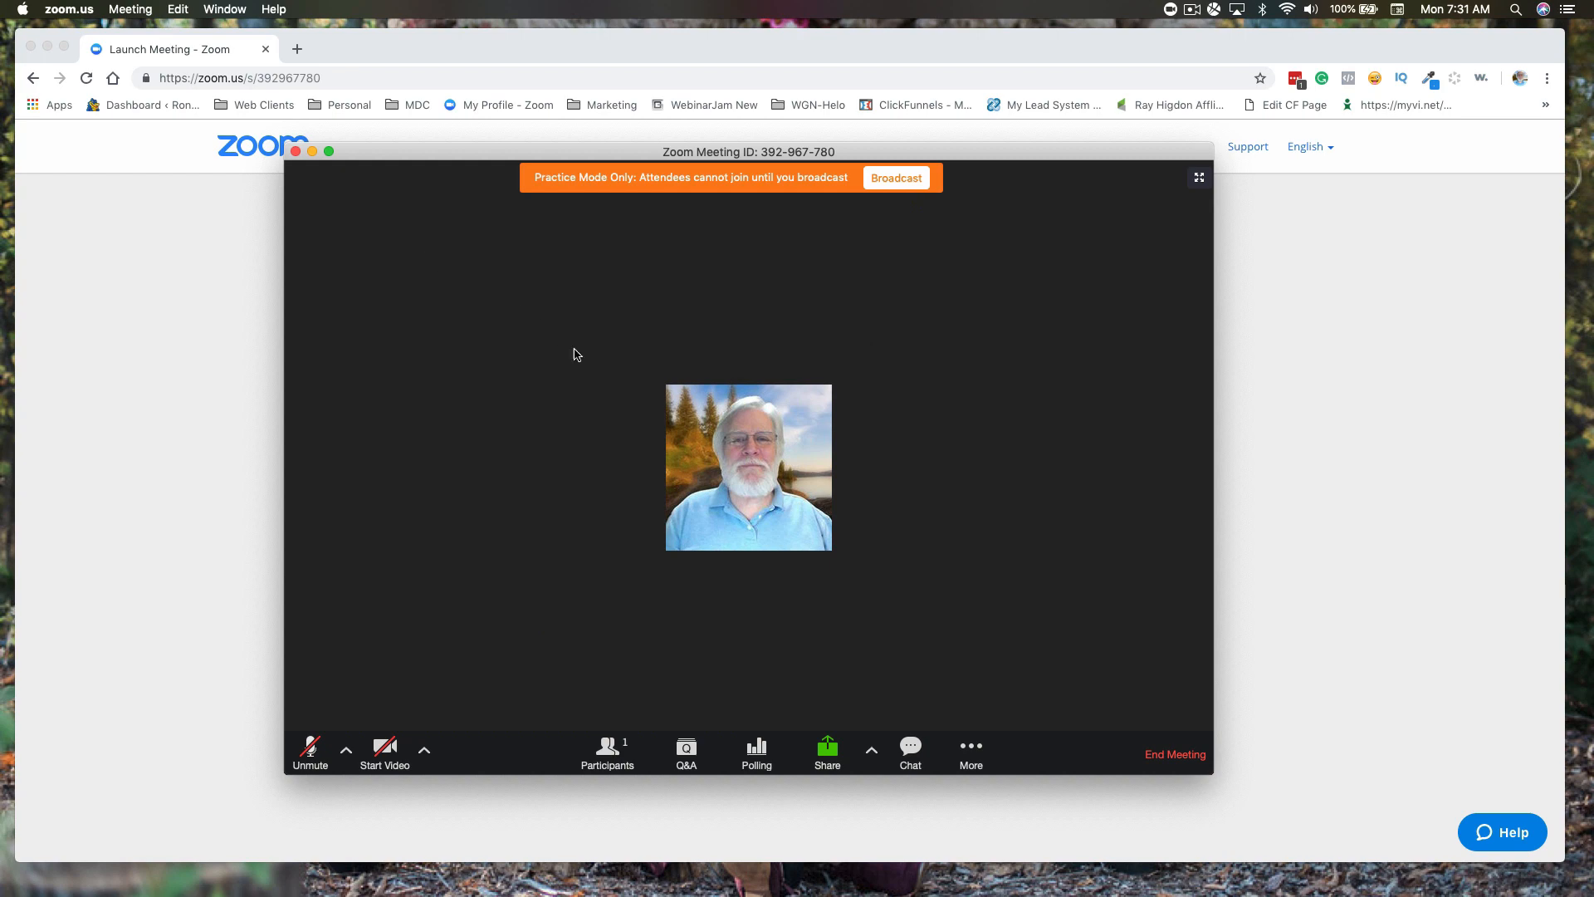
click(905, 747)
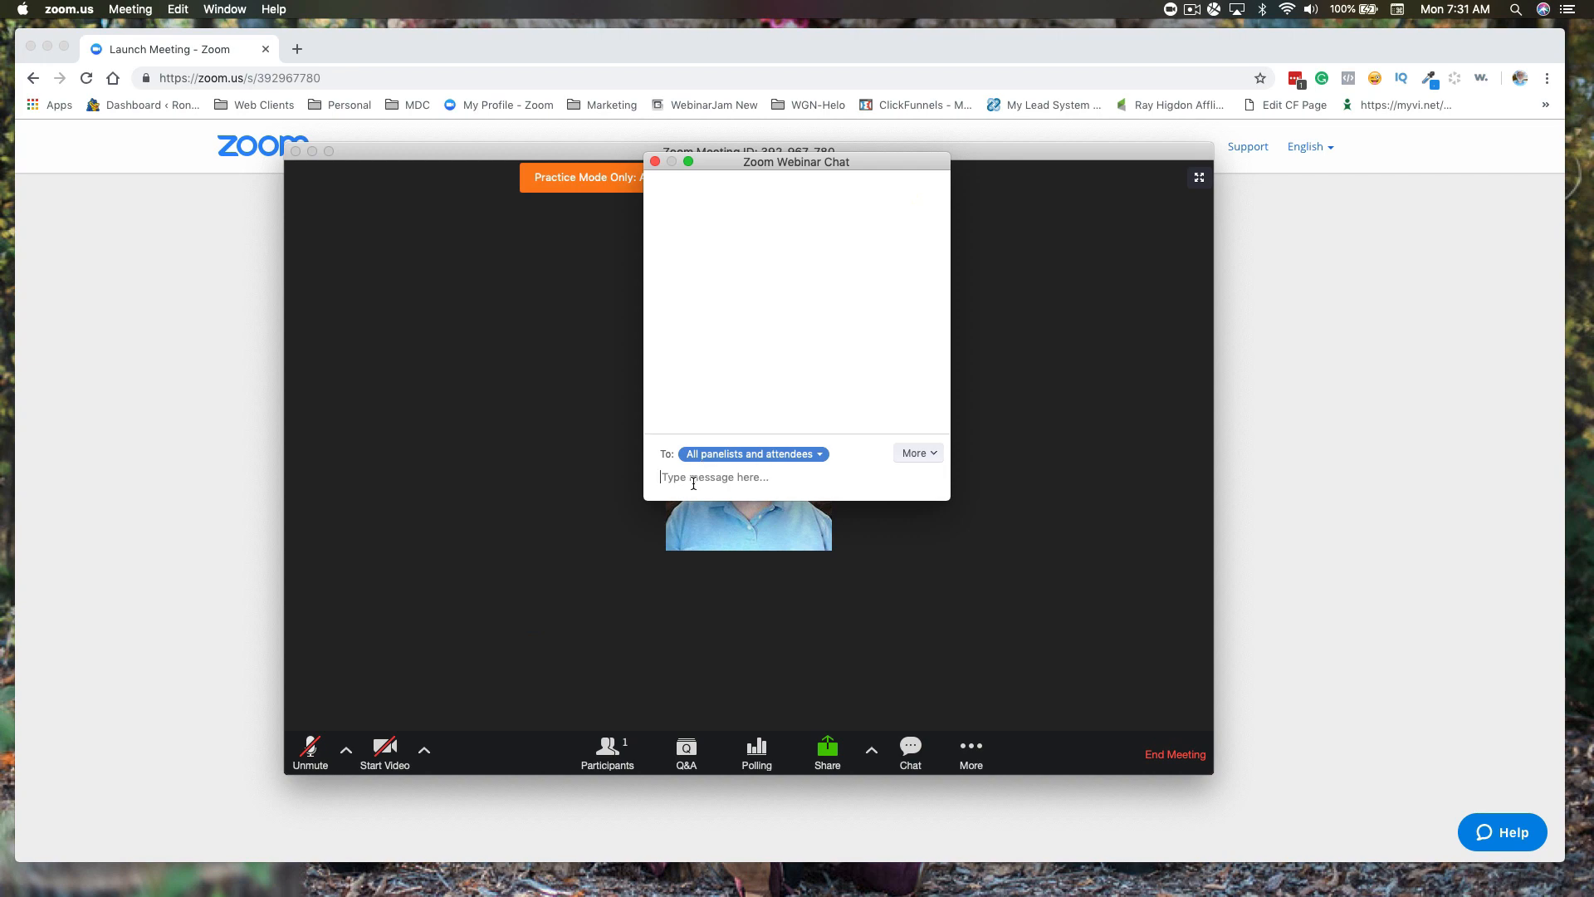
click(754, 456)
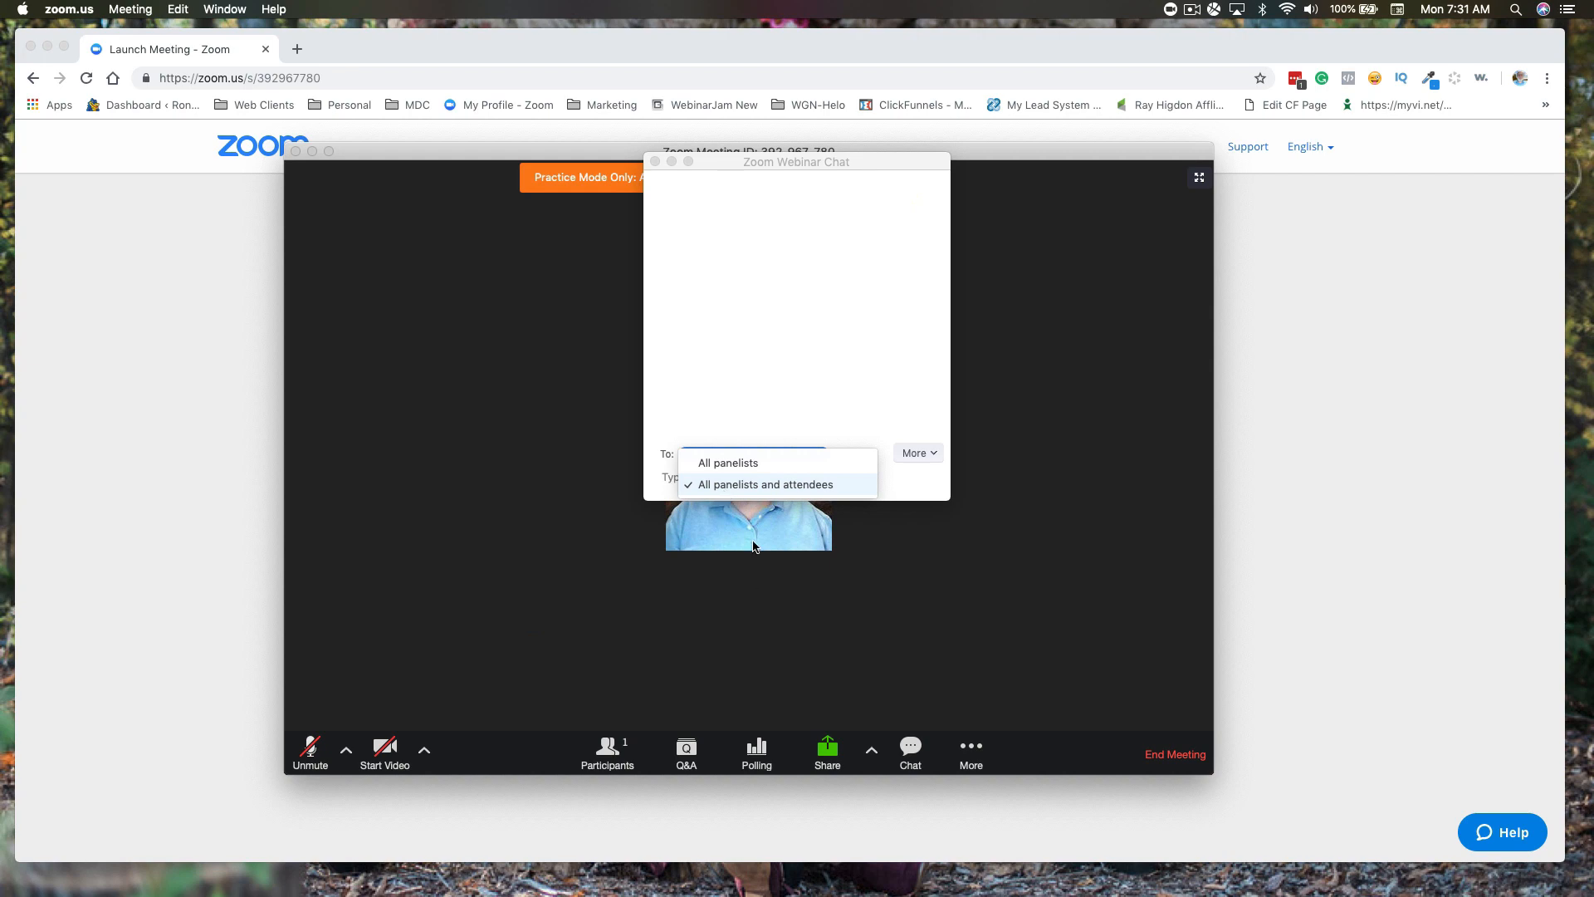
click(749, 398)
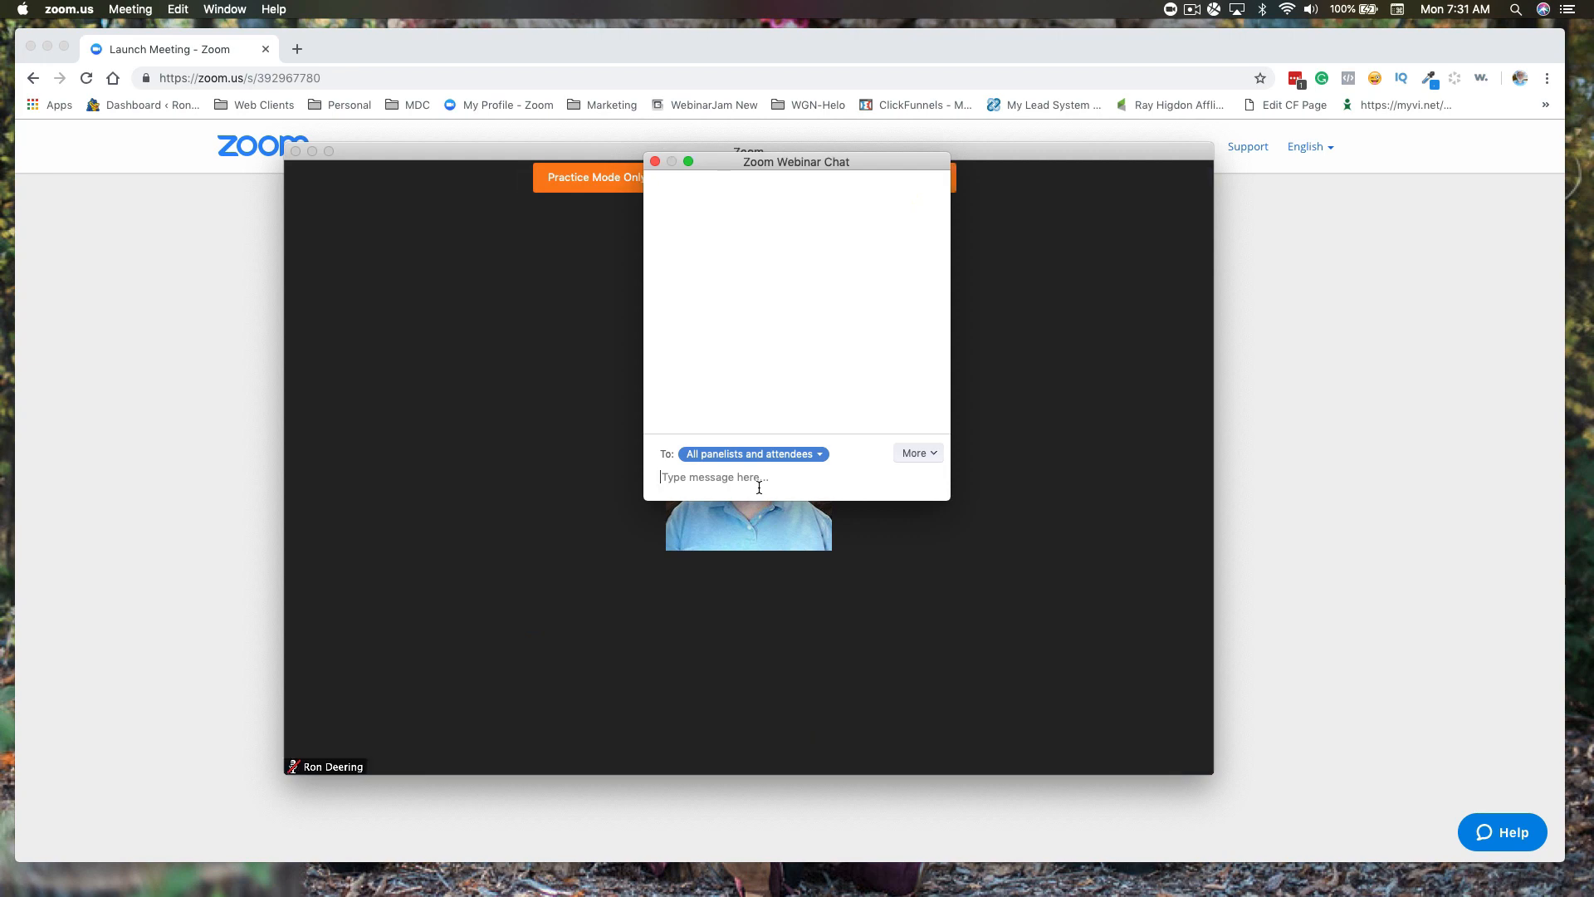
click(655, 161)
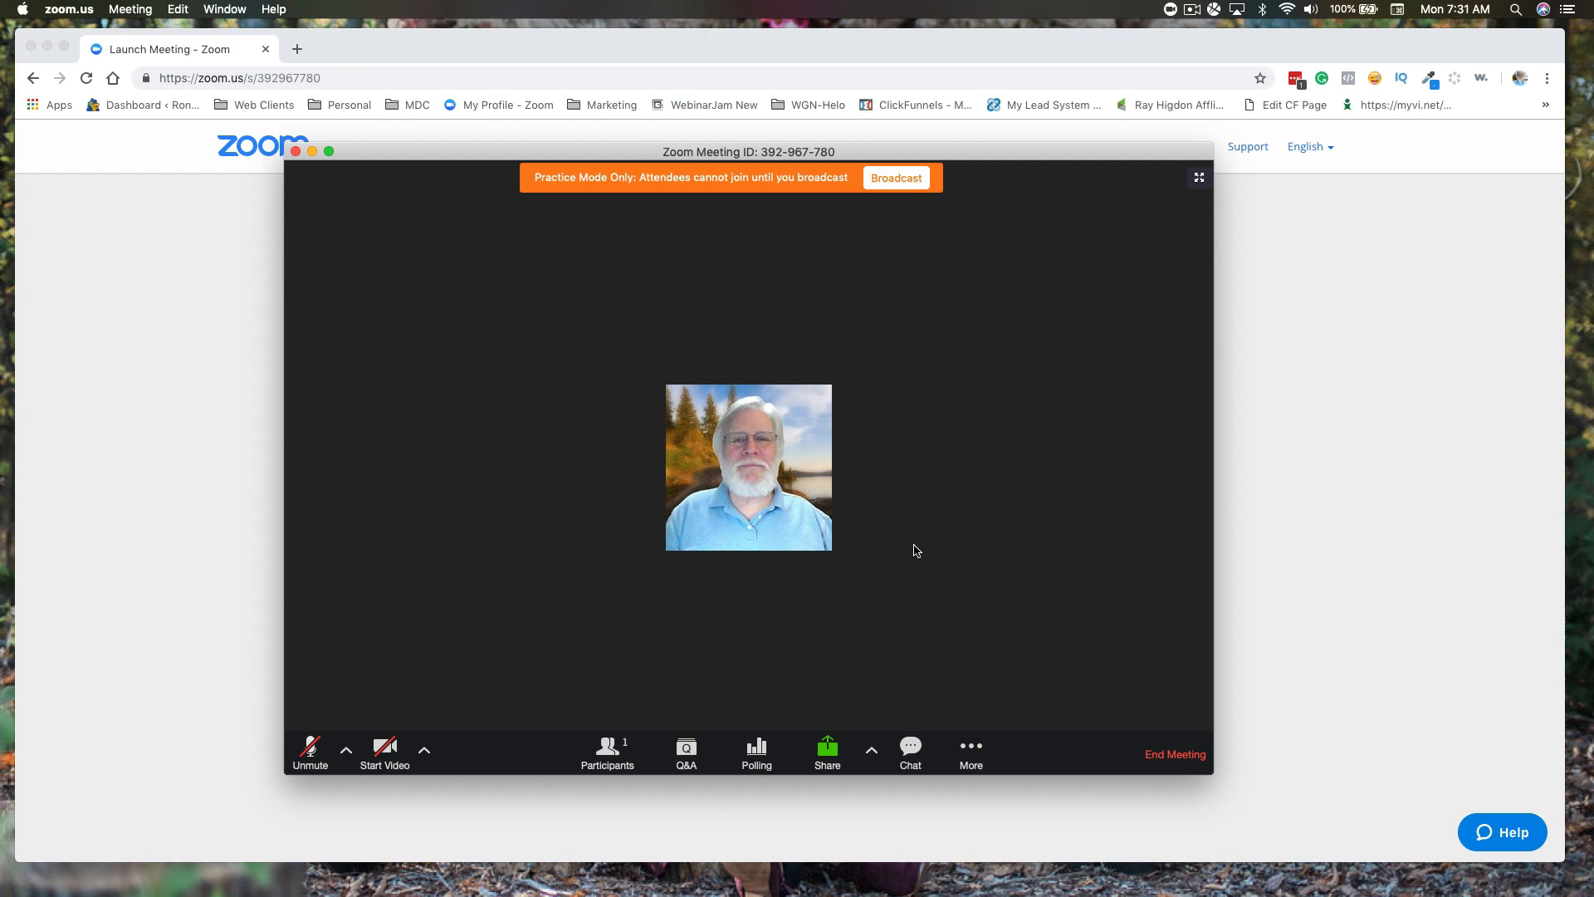
Start going live on Facebook, set the destination to Share on a Friend's Timeline, and pick a friend by name.
click(978, 754)
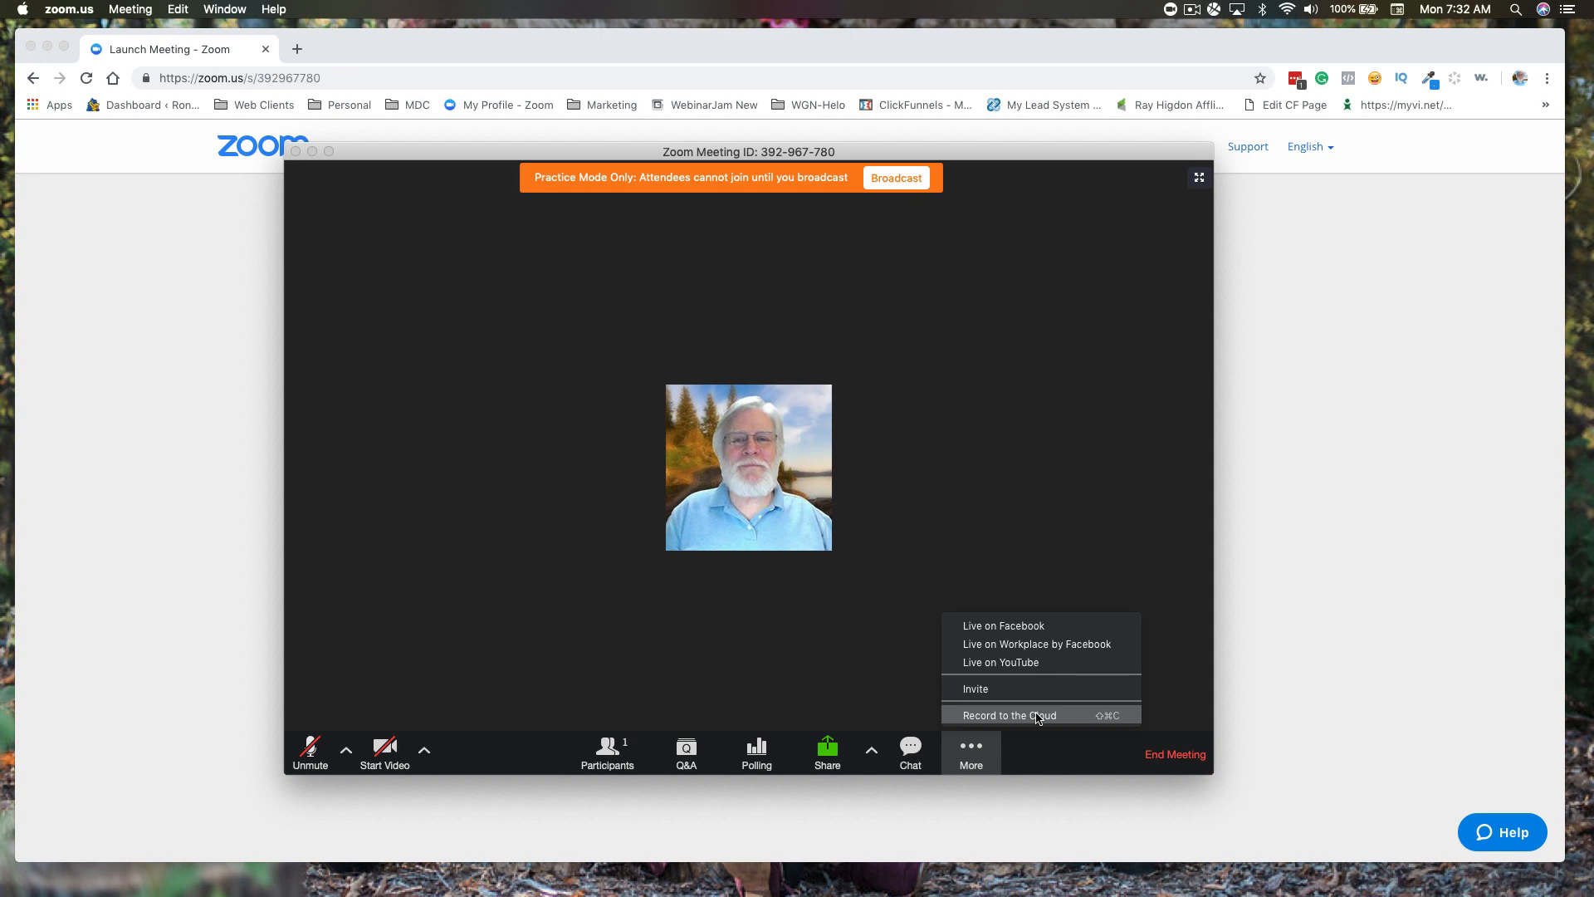
click(988, 627)
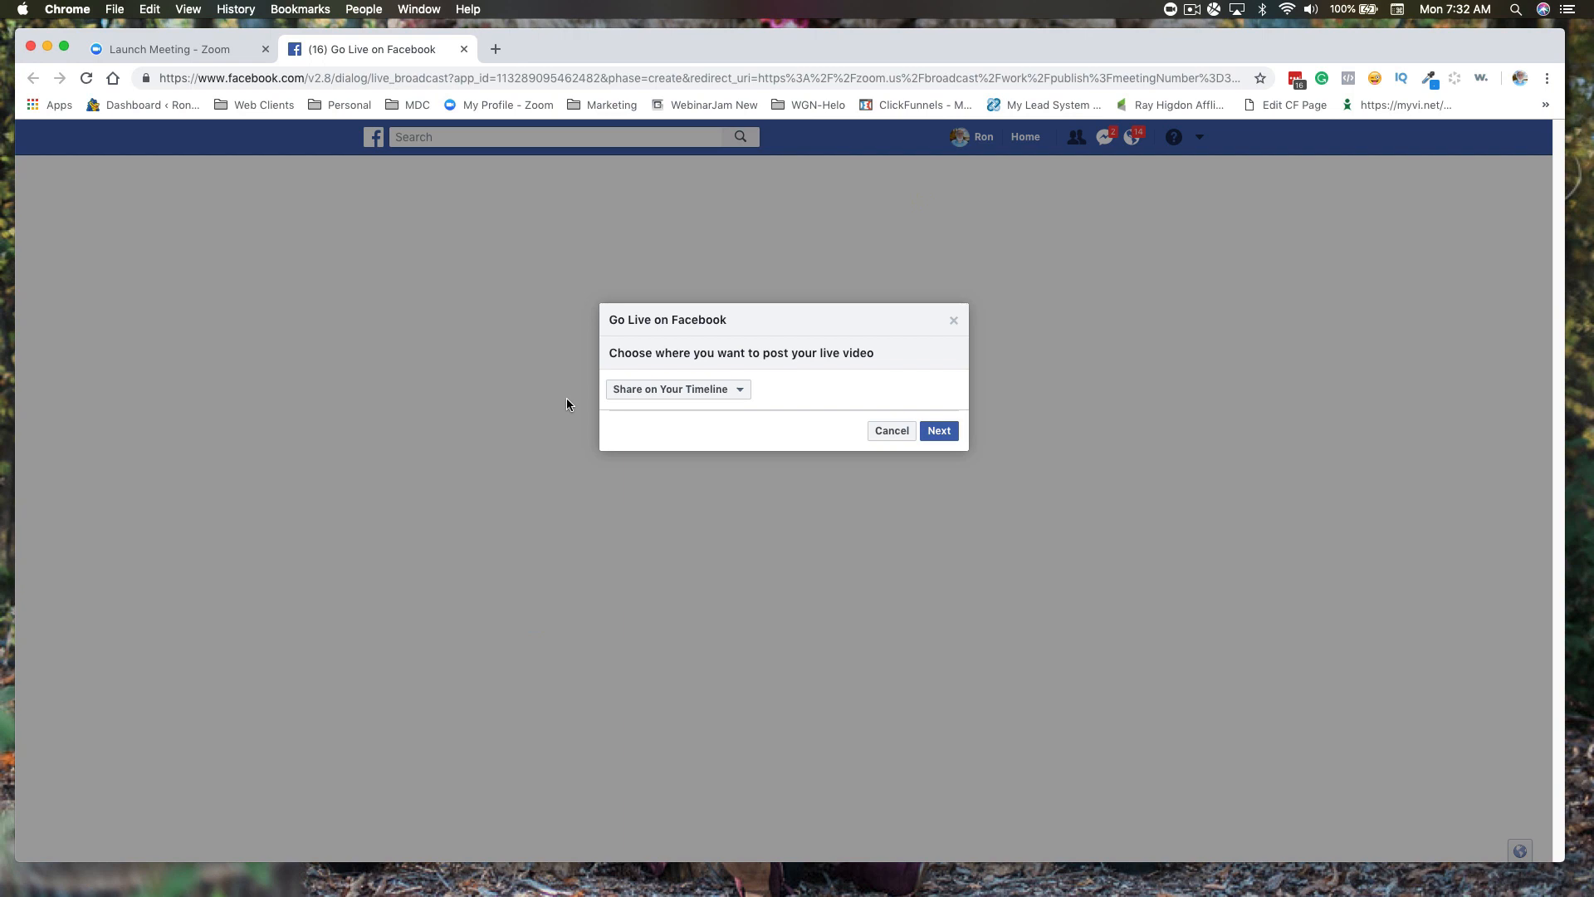
click(742, 394)
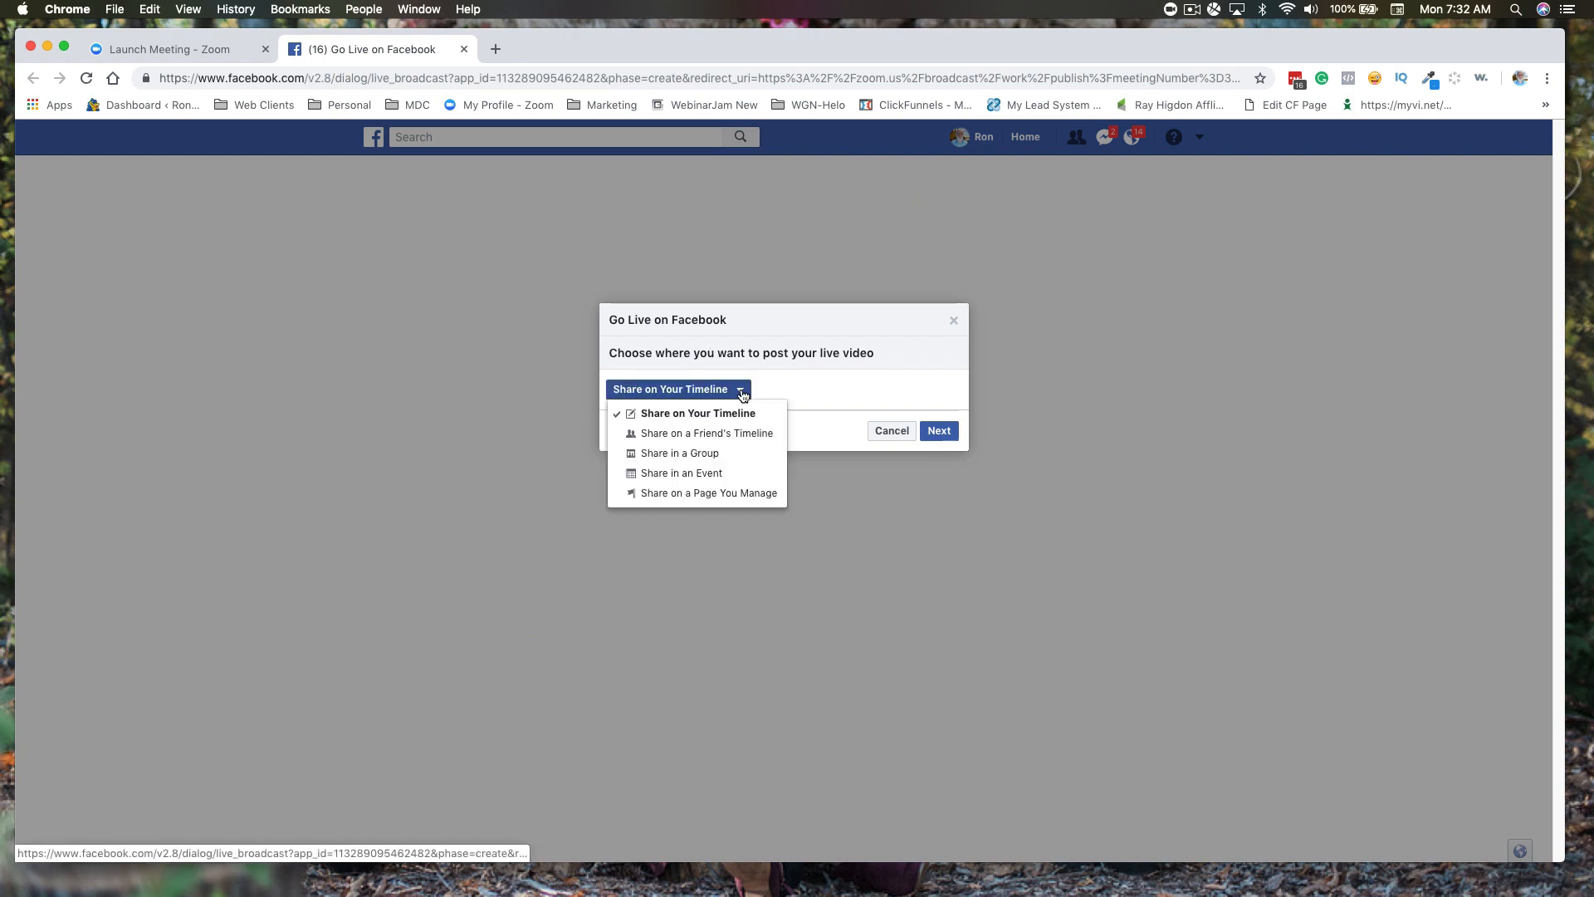
click(715, 434)
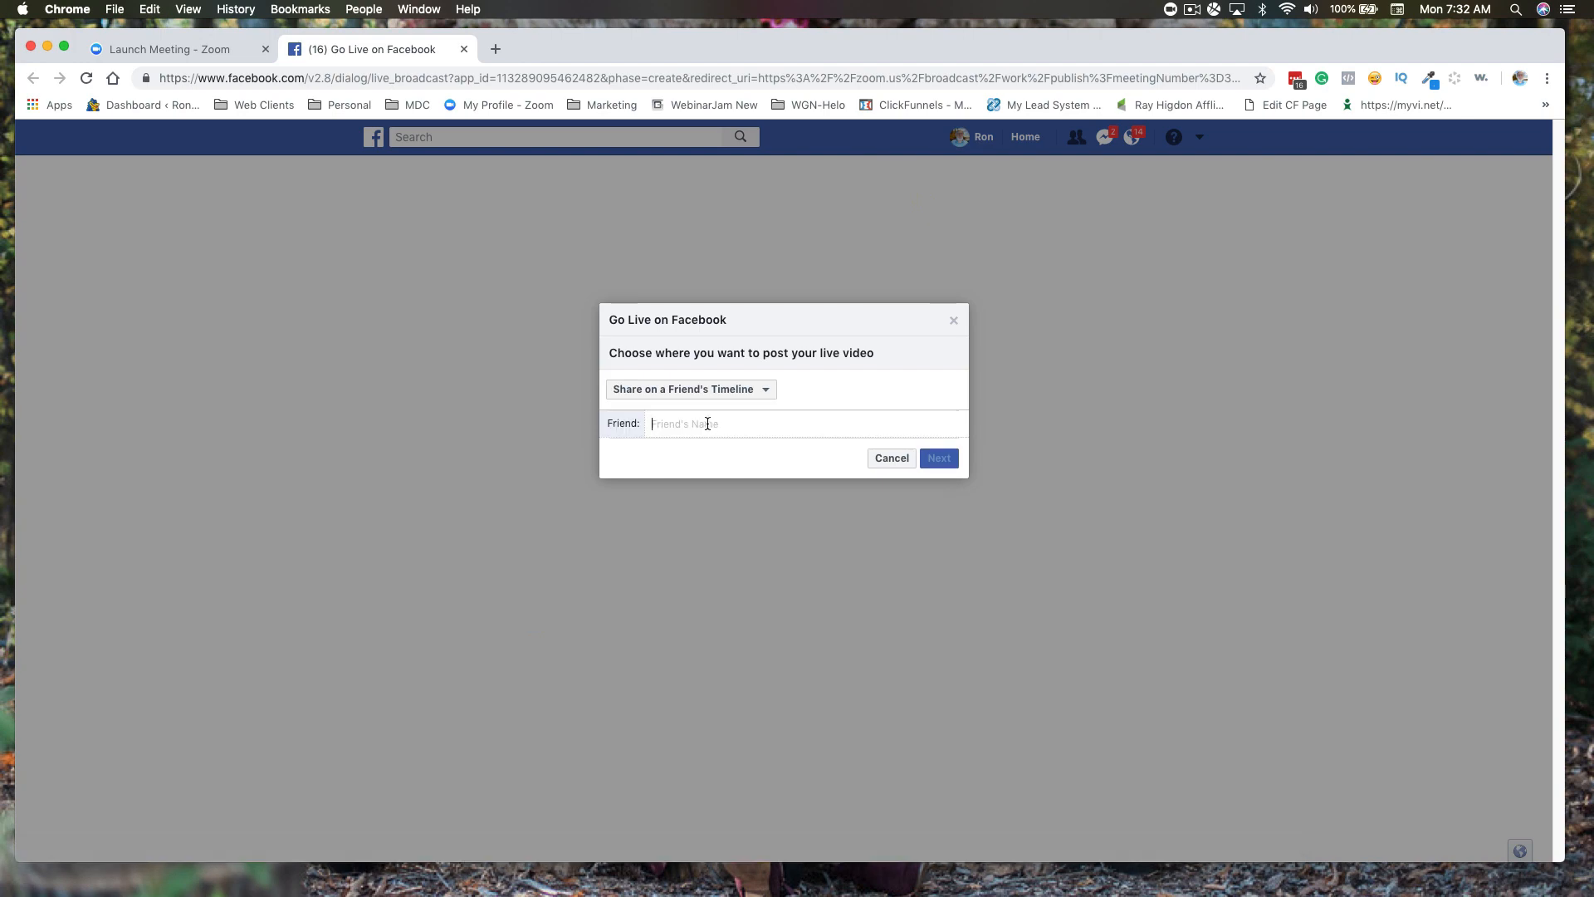
text(Carlos)
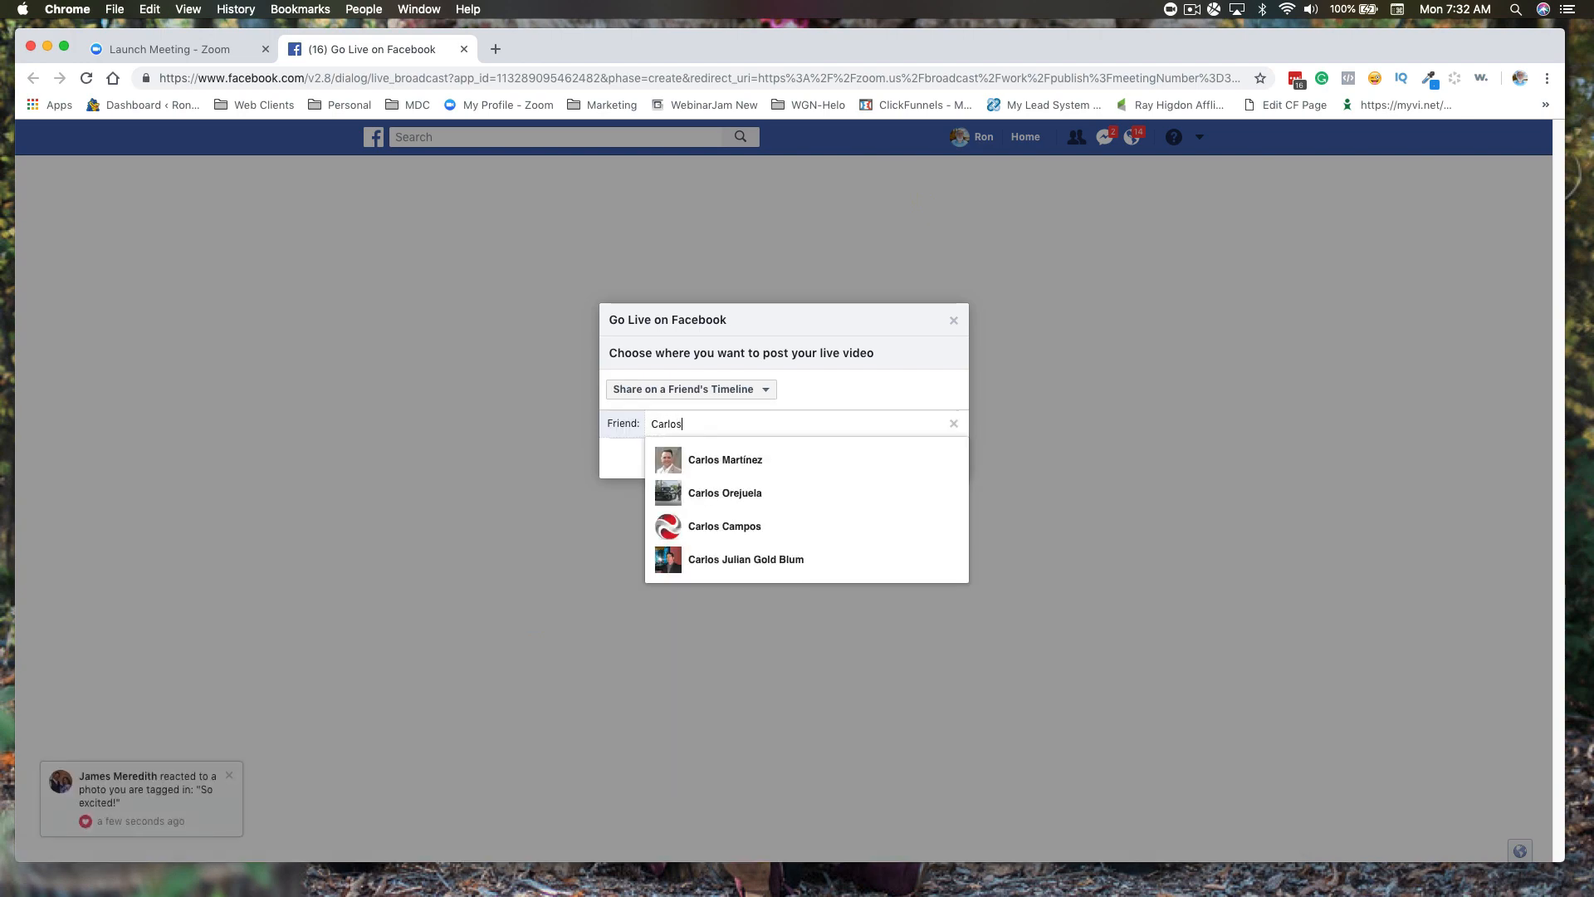
click(696, 456)
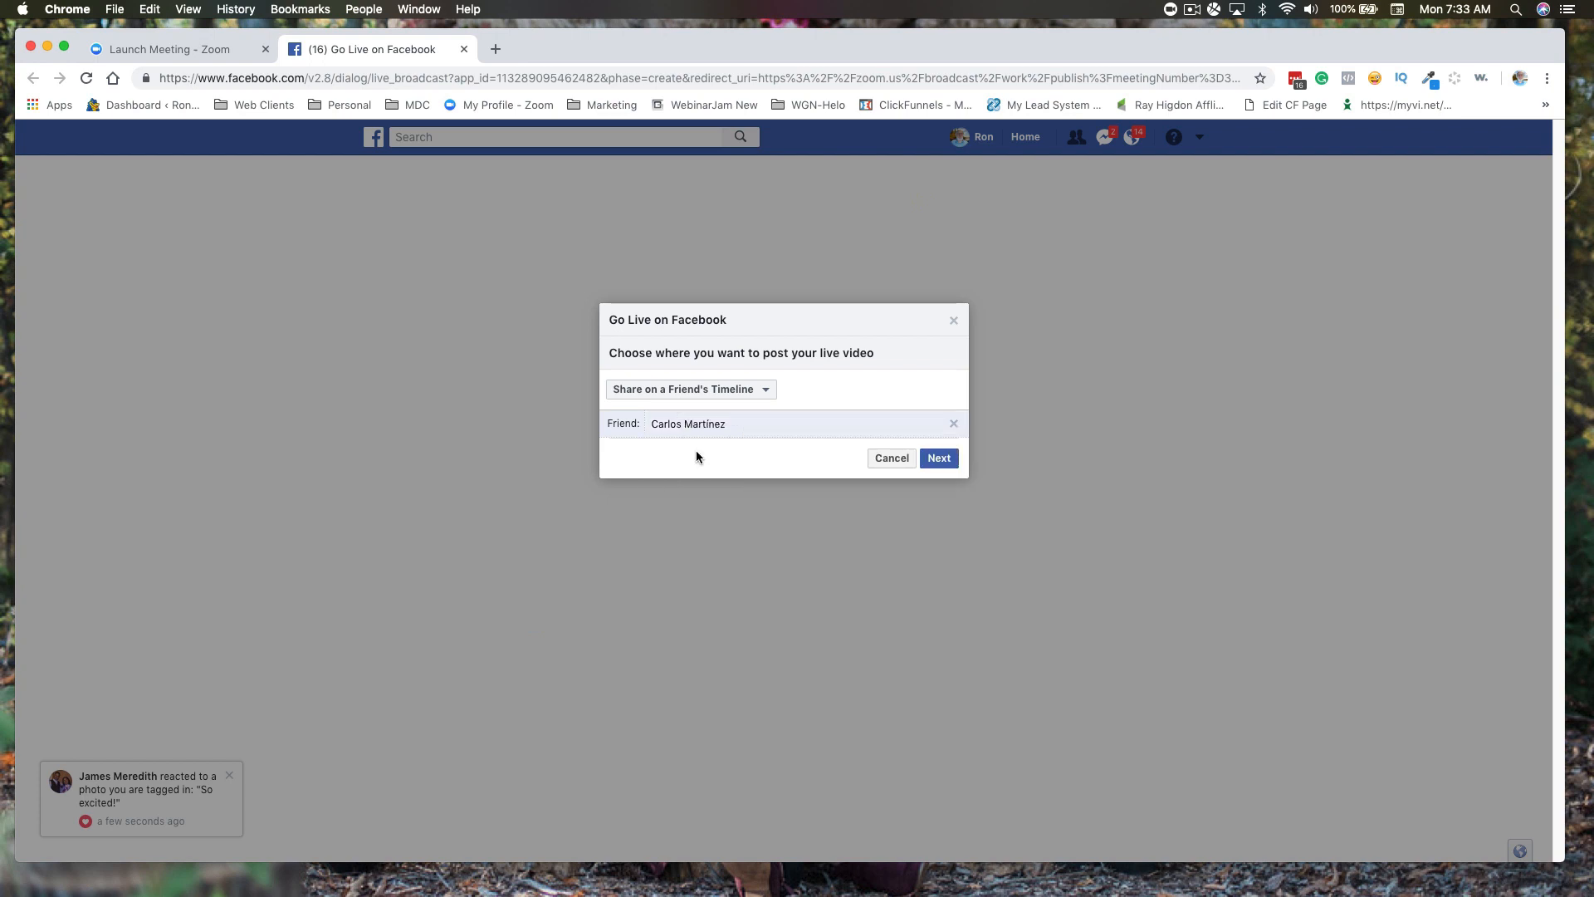
Set the live video destination to Share in a Group and choose the Dream Team group.
click(760, 392)
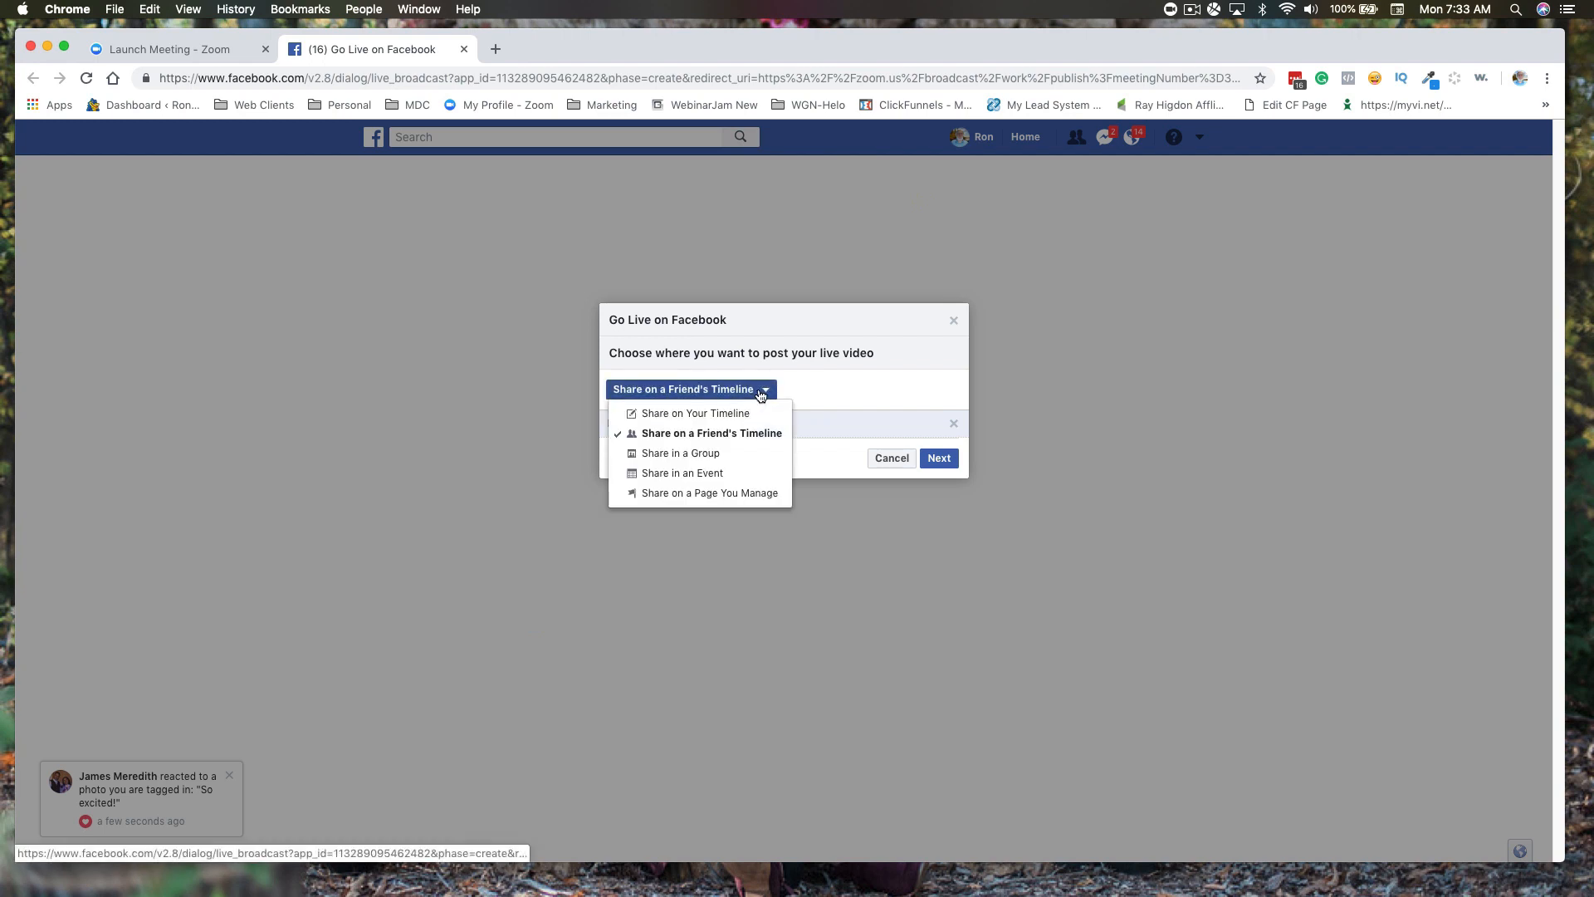
click(683, 456)
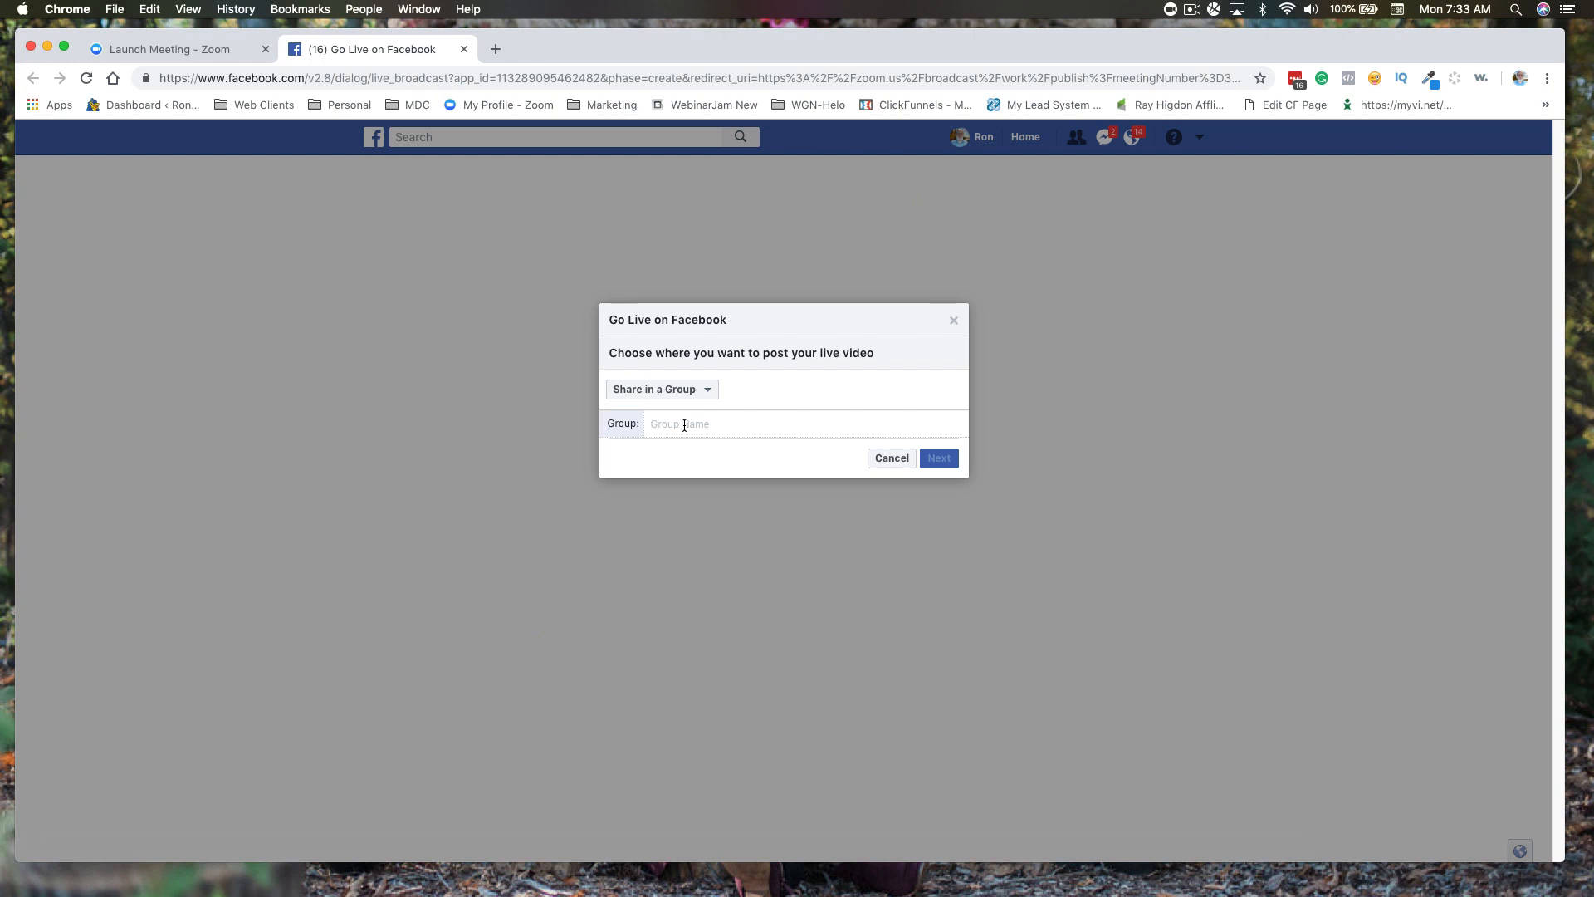
text(De)
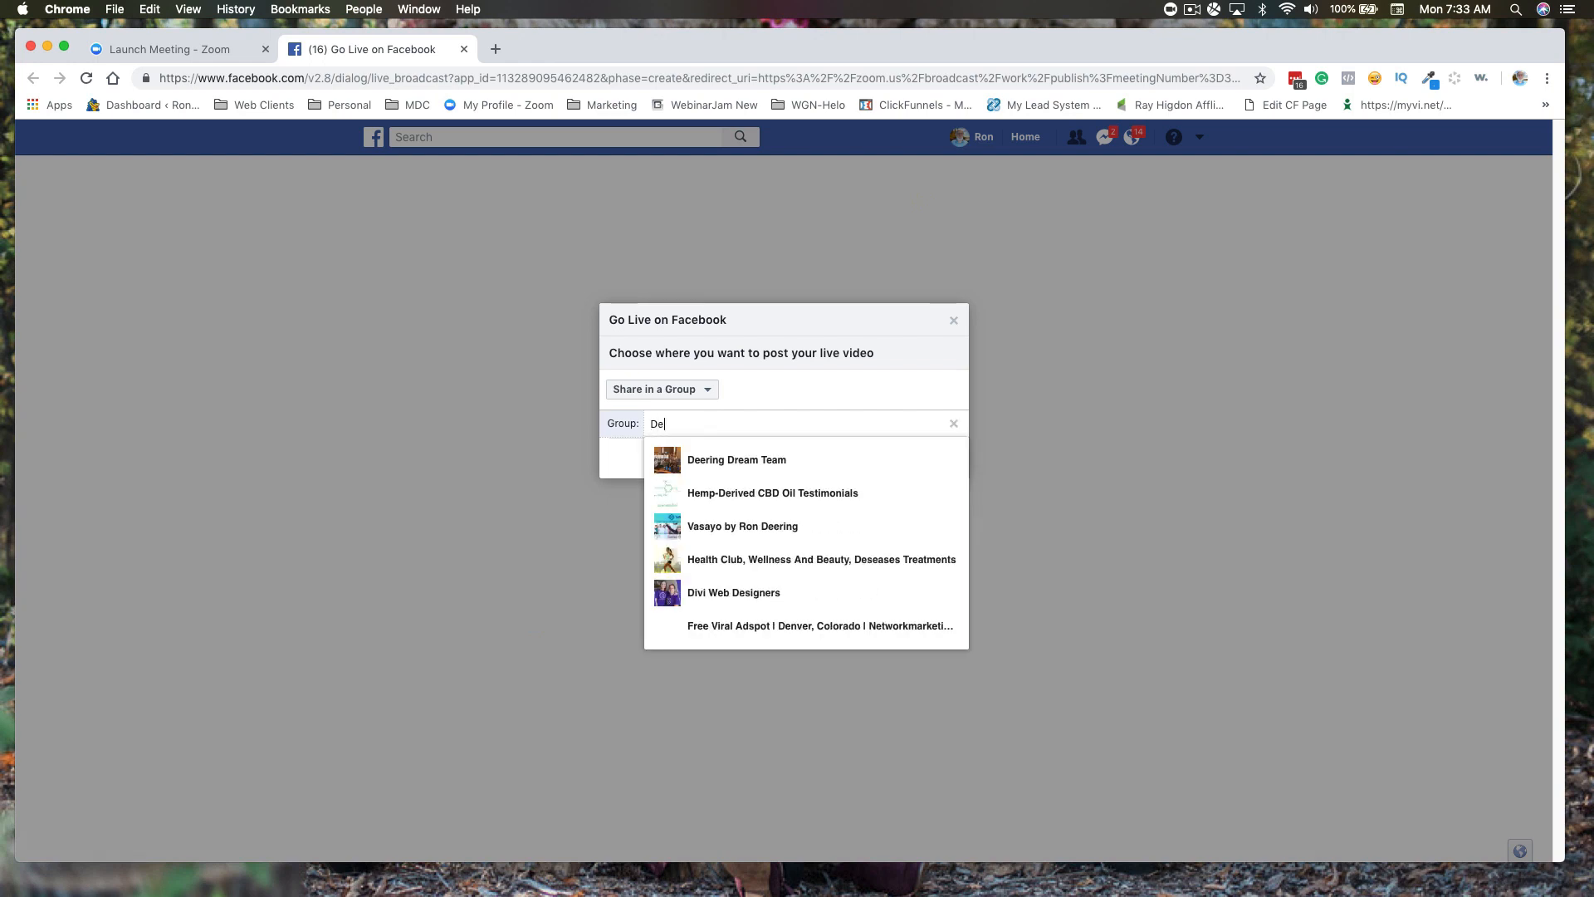
click(714, 458)
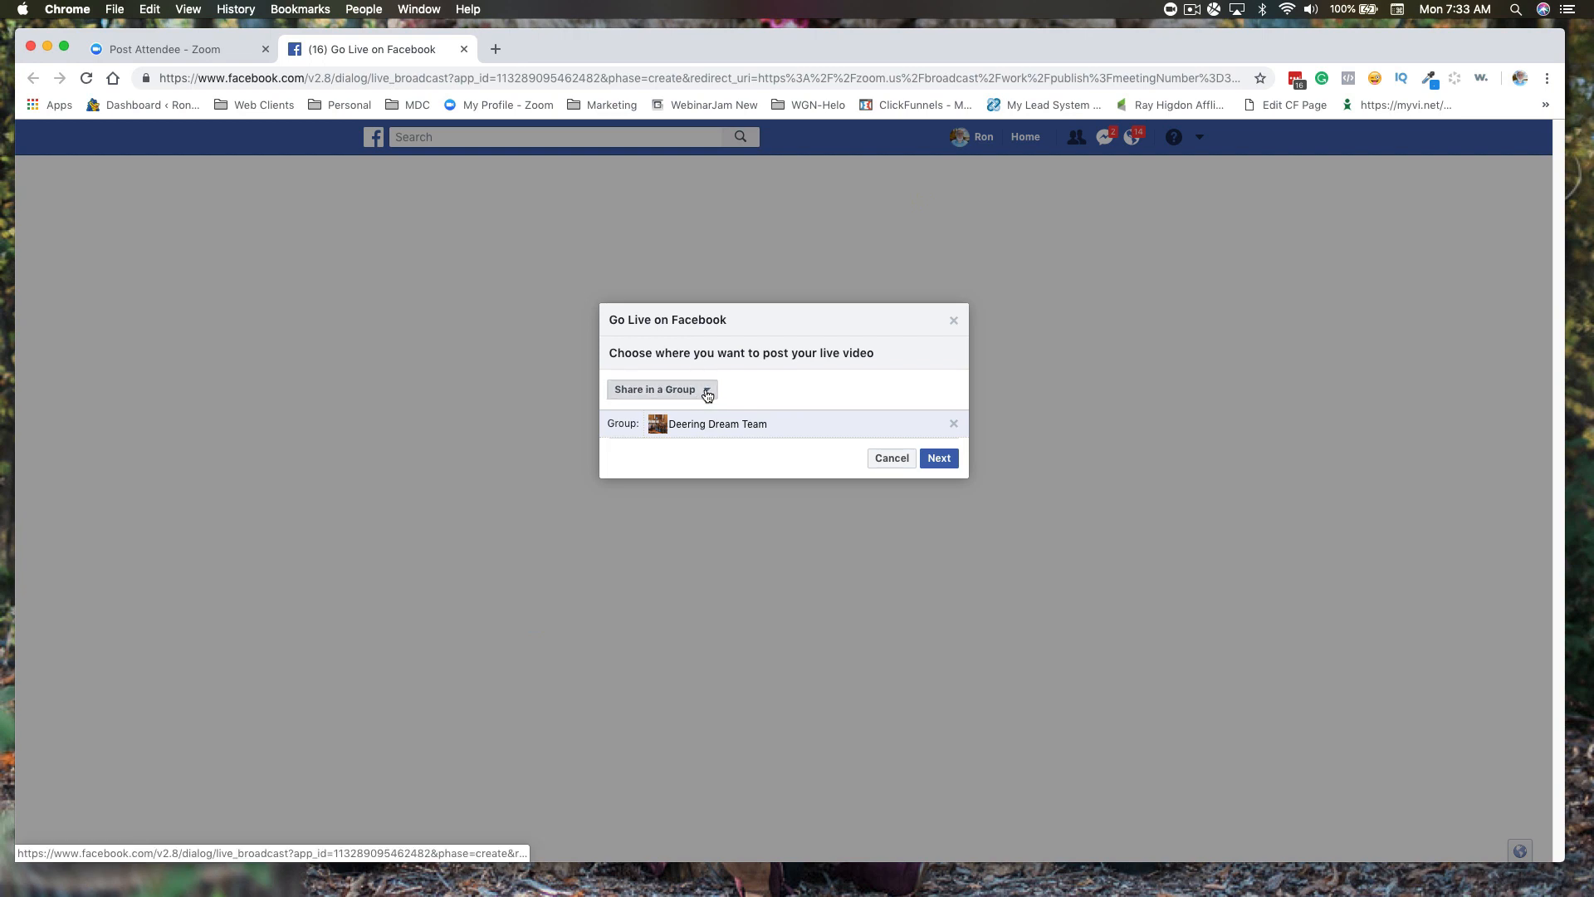
Set the live video destination to Share in an Event and choose the Weekly Saturday Training event.
click(699, 398)
click(704, 440)
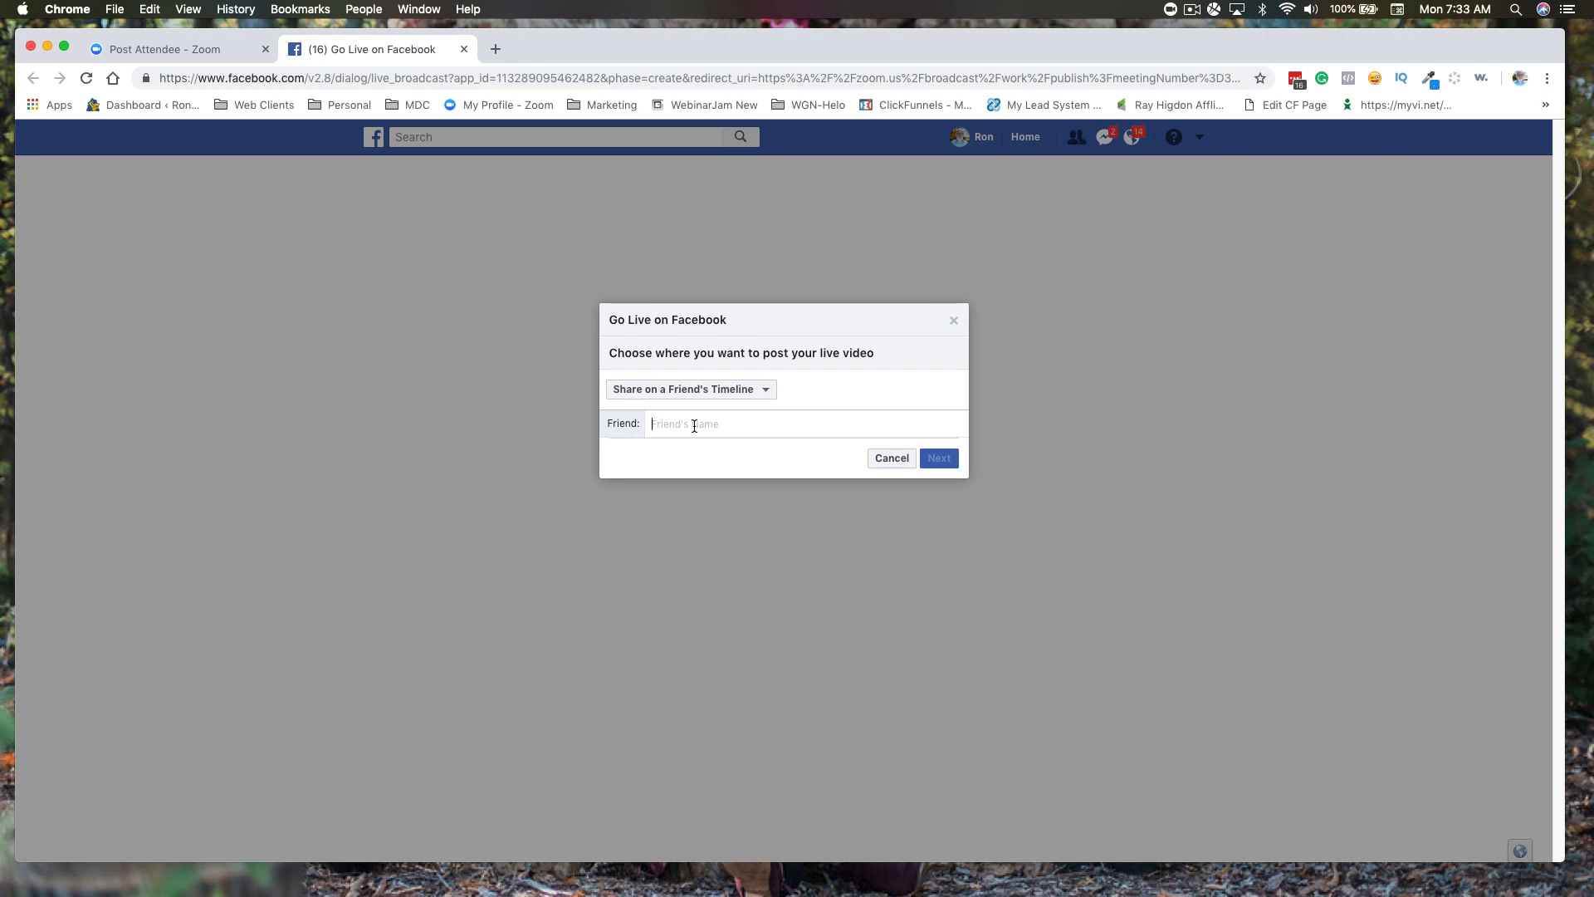
click(754, 394)
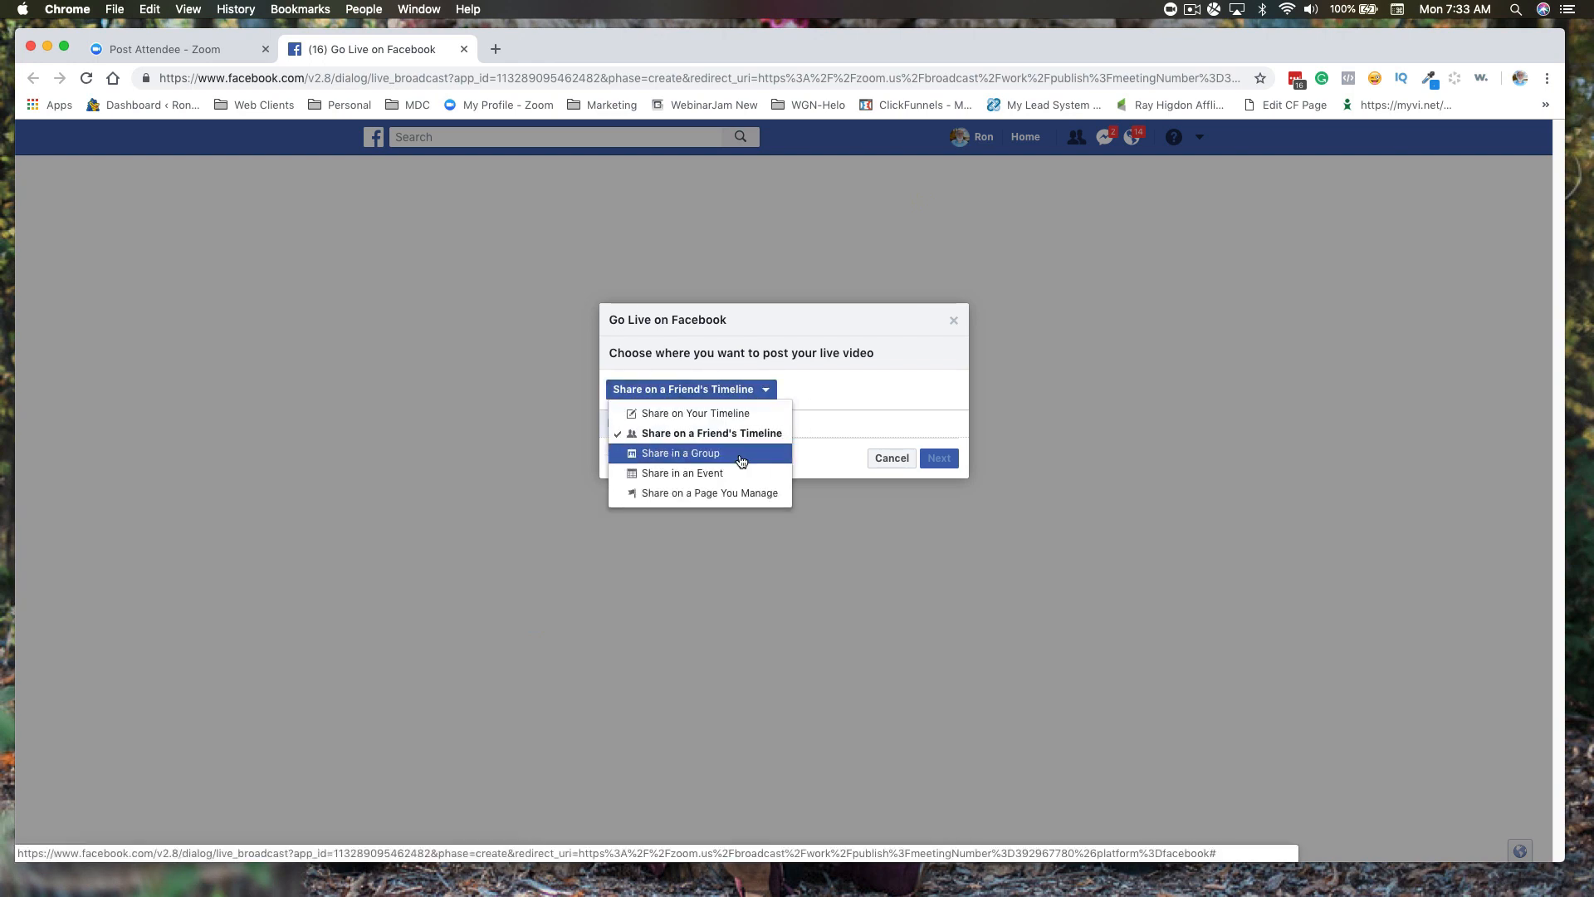
click(716, 475)
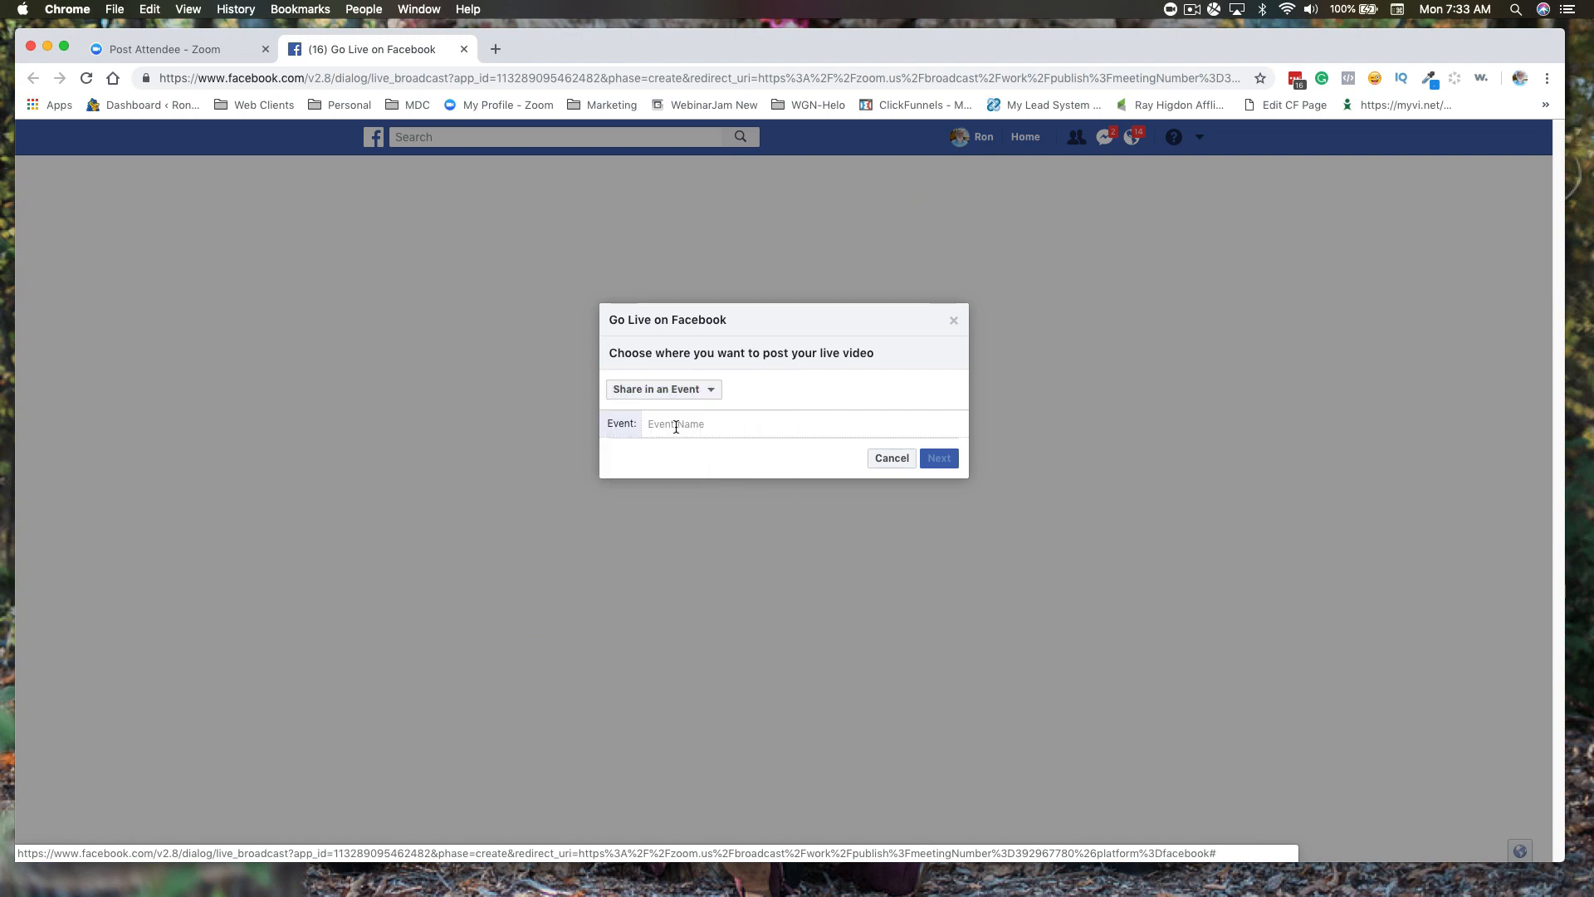
text(S)
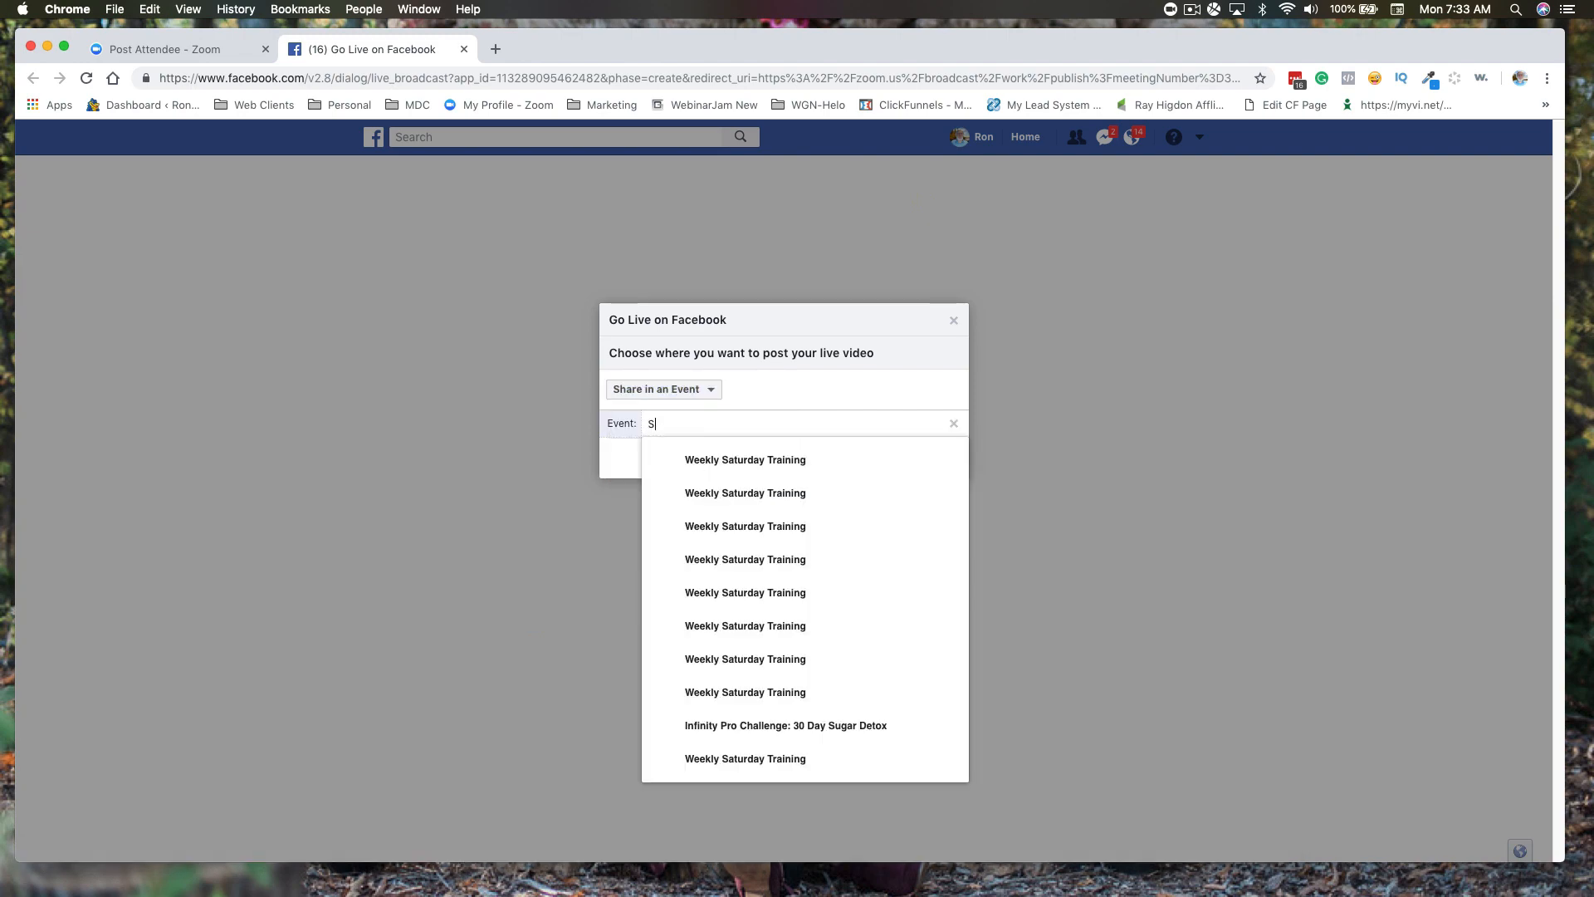
click(685, 459)
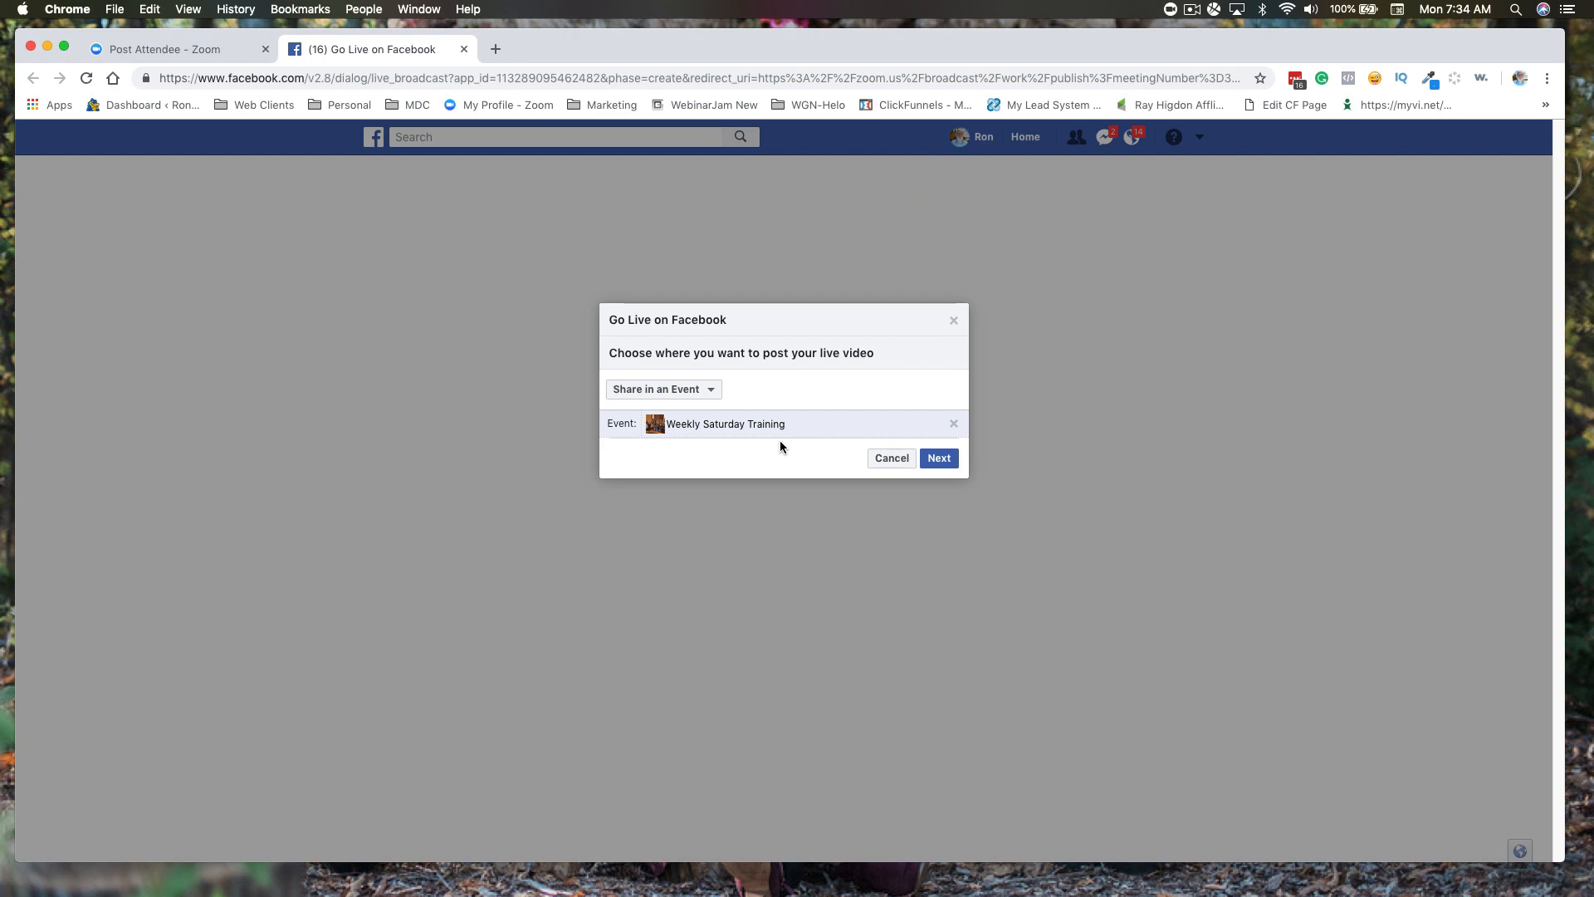
Set the destination back to Share on a Friend's Timeline, pick a friend by name, and continue to the live video post's description.
click(708, 400)
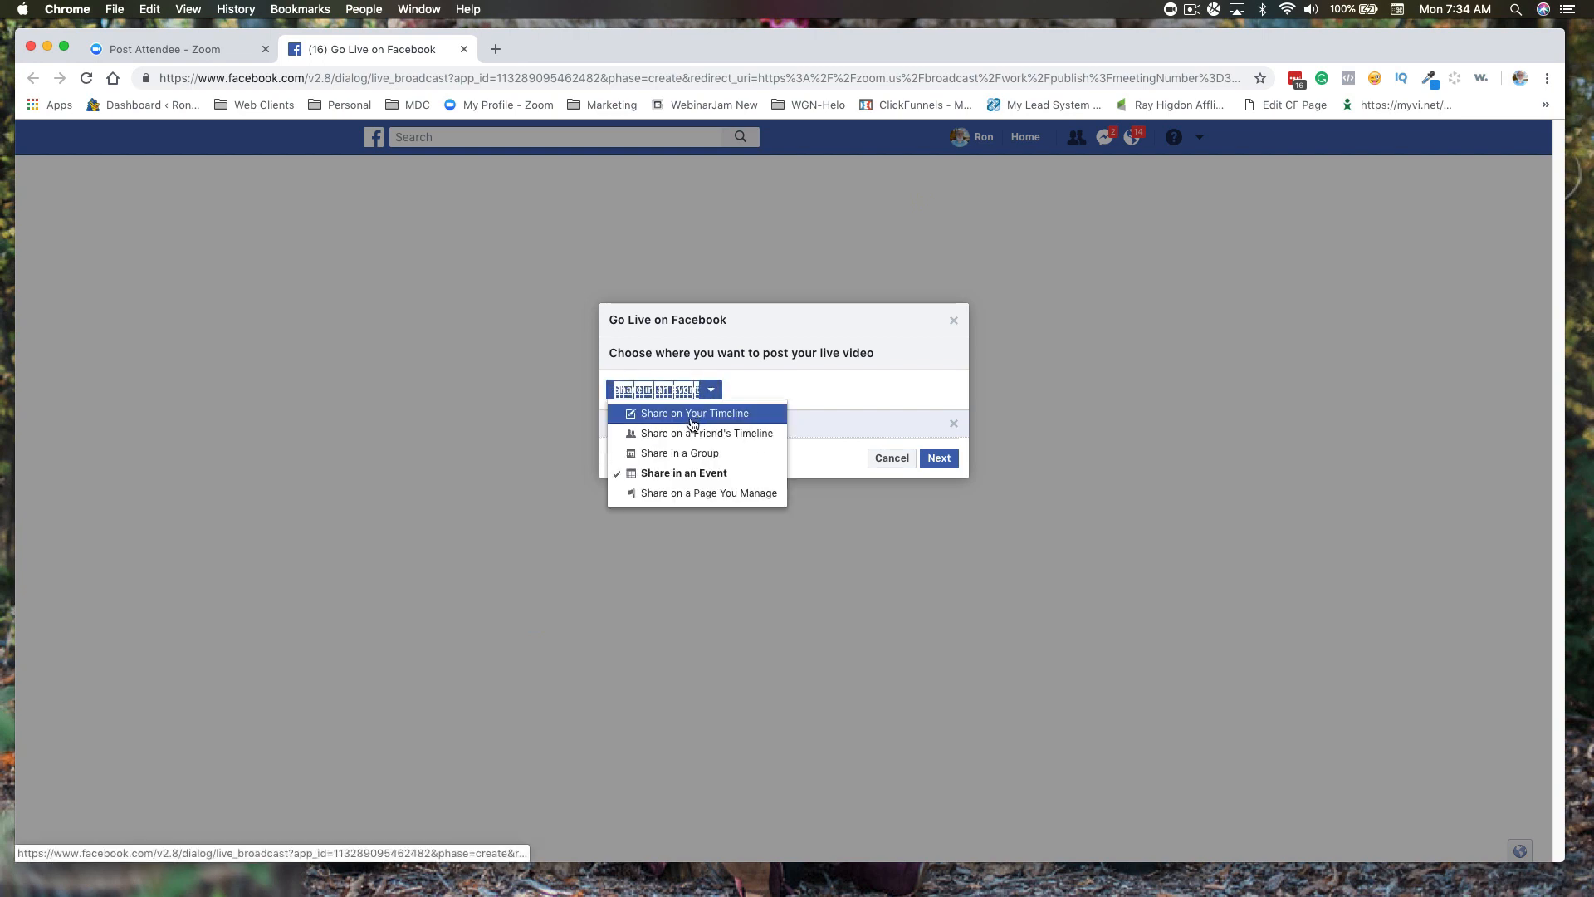
click(680, 433)
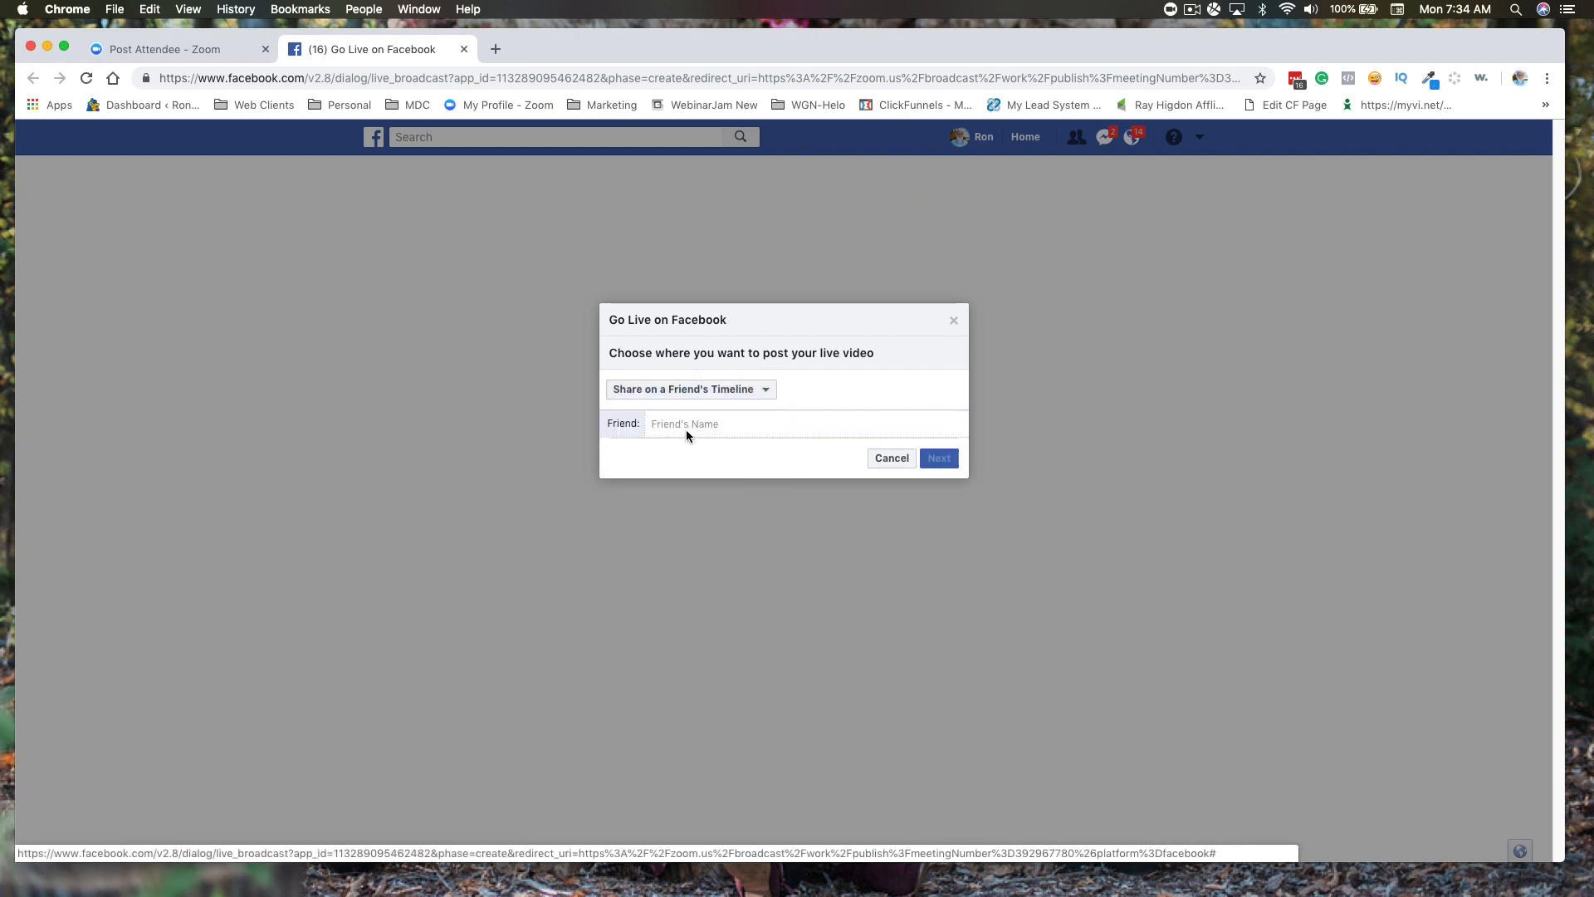
click(685, 424)
text(Car)
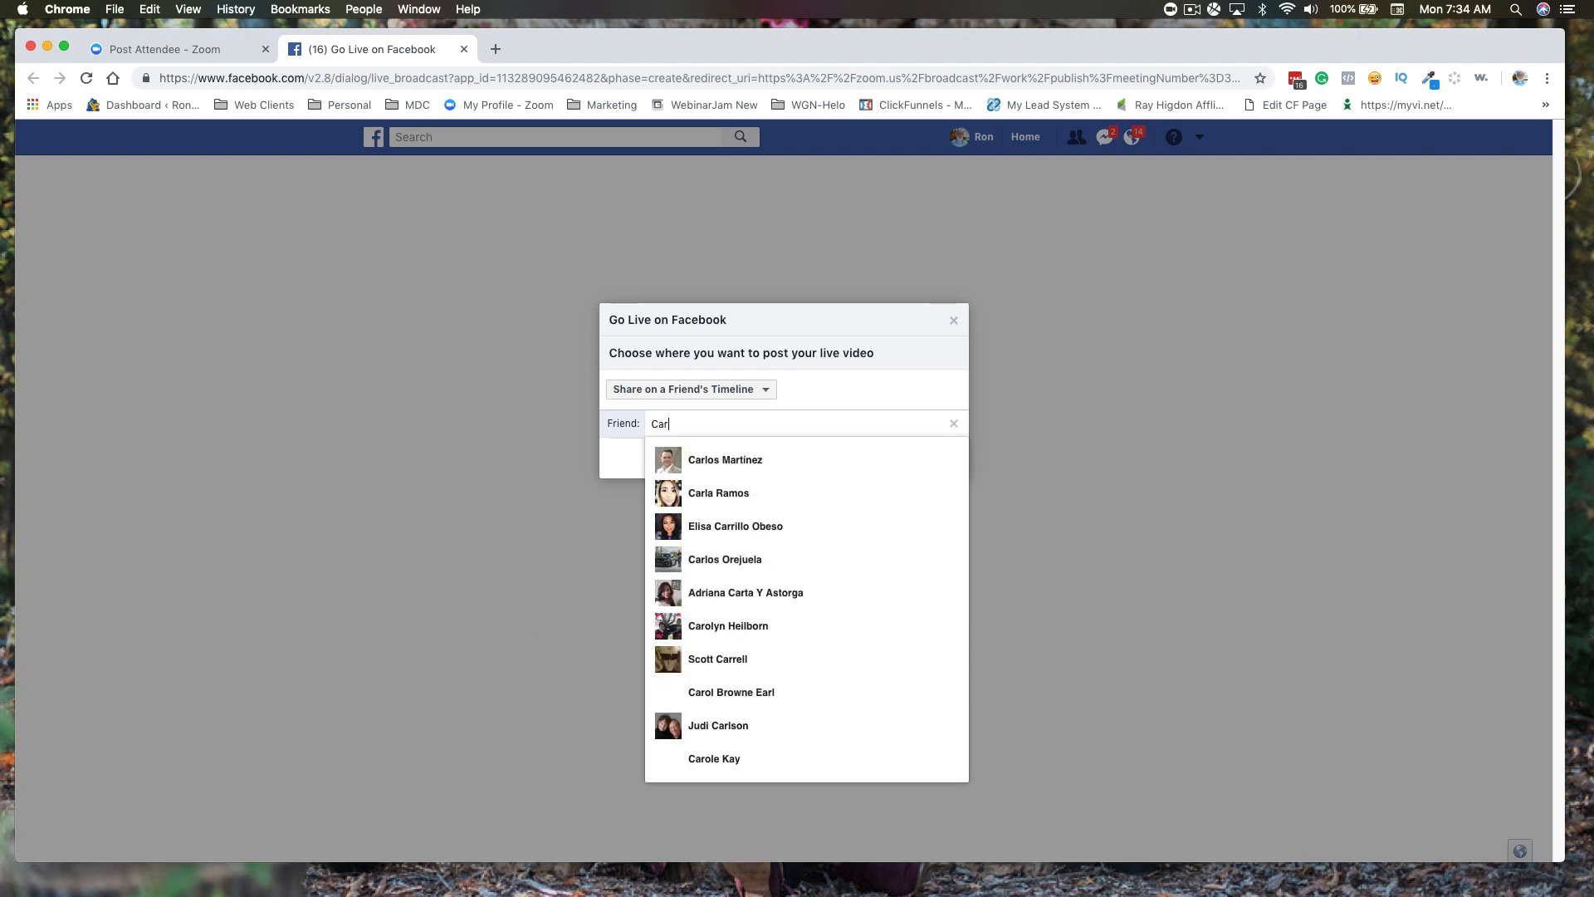
click(686, 454)
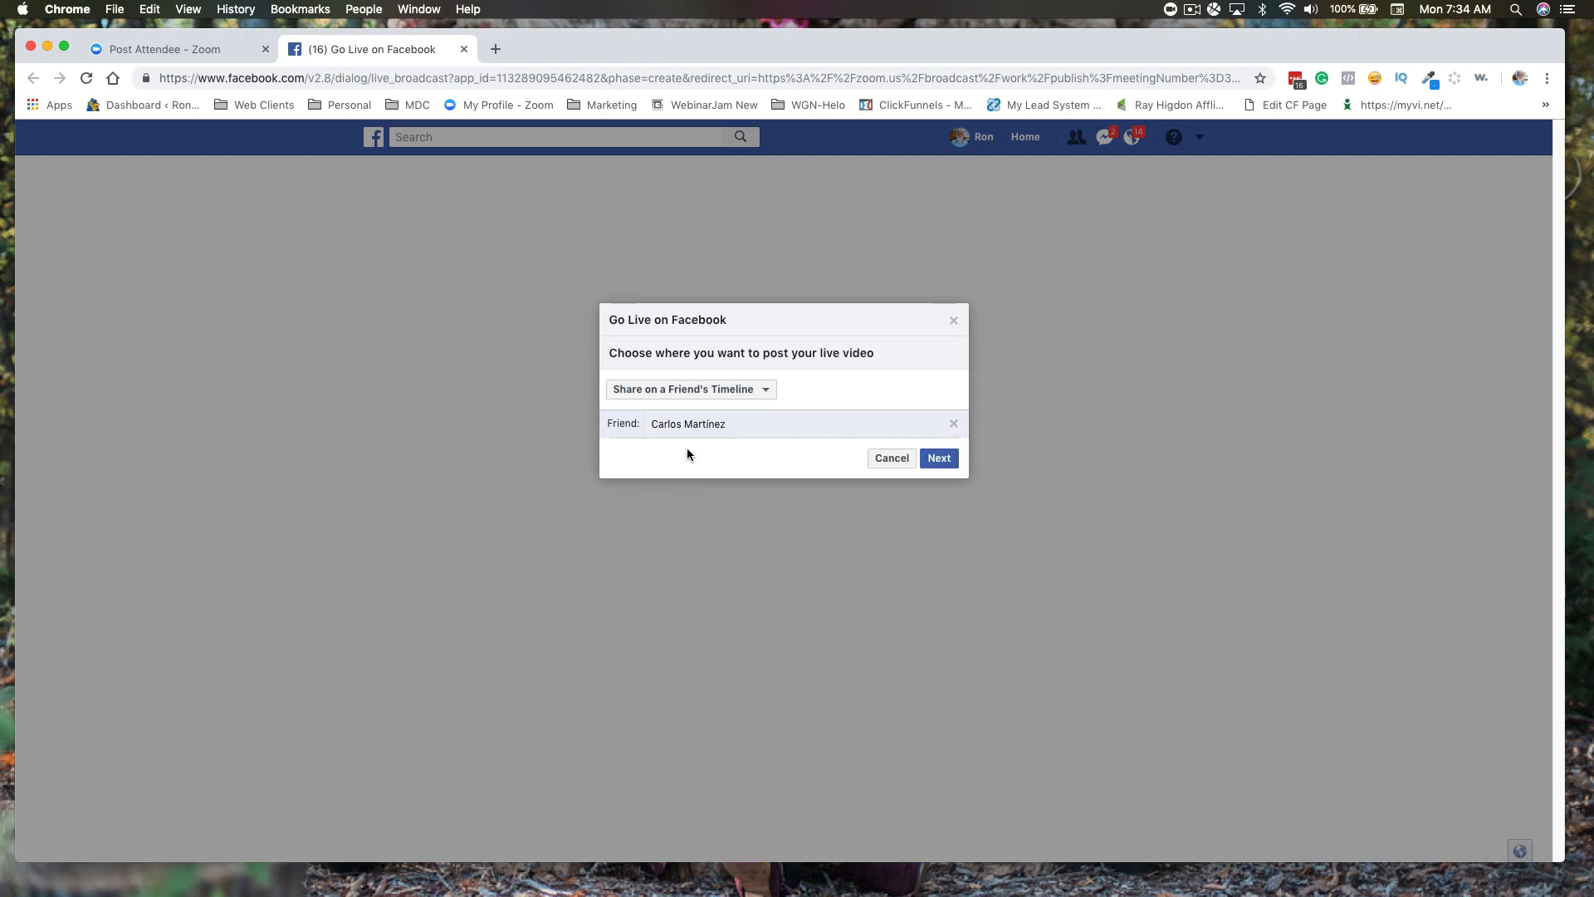
click(926, 460)
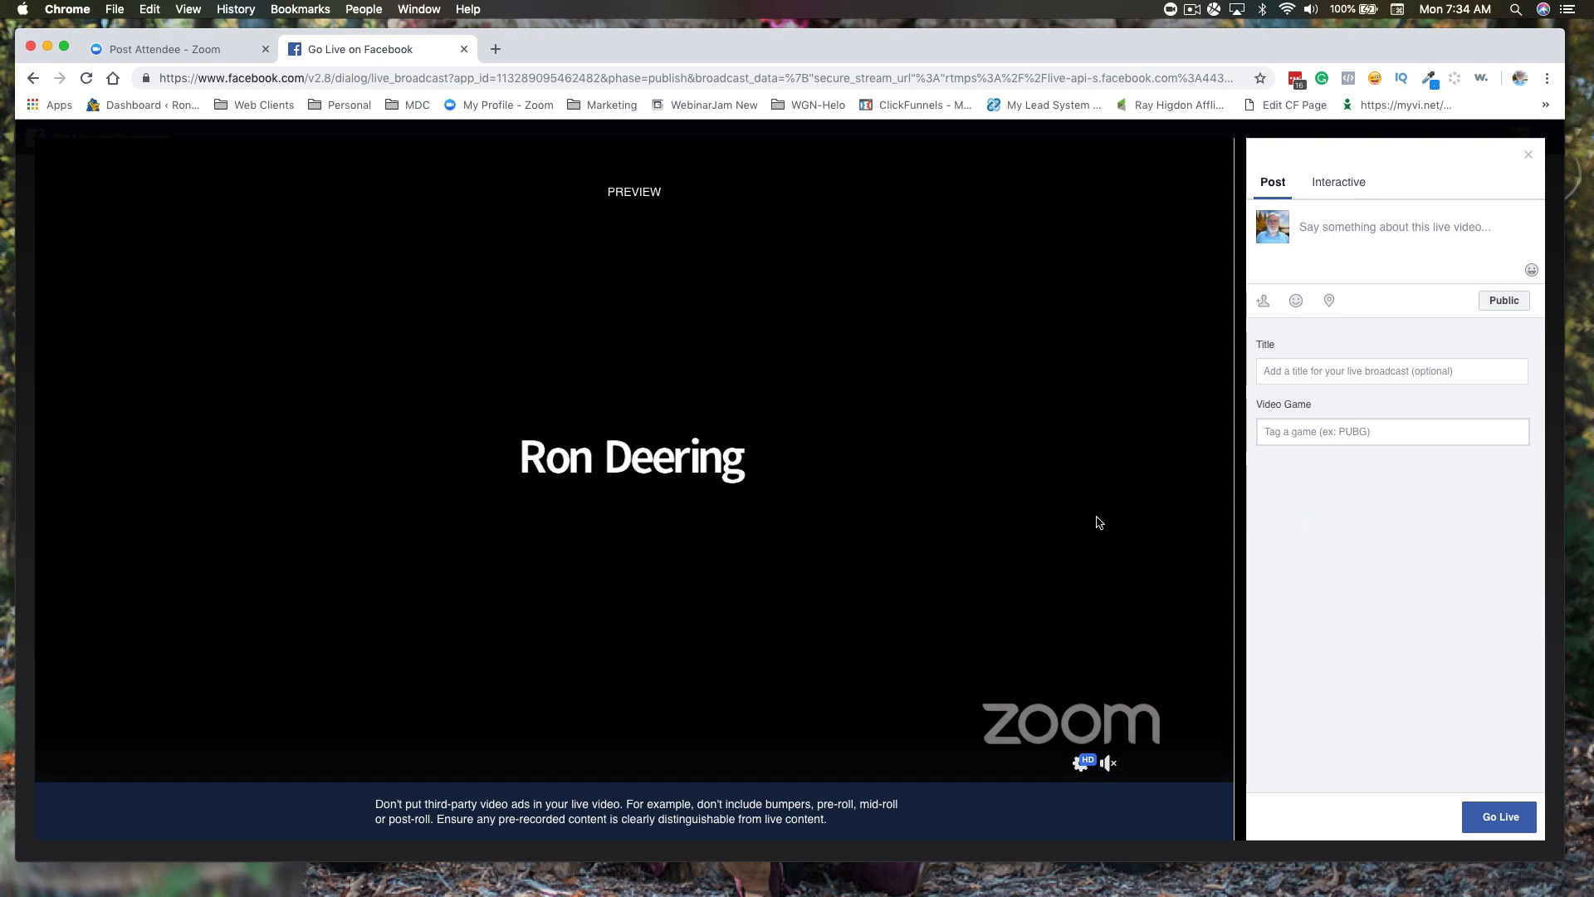
click(1328, 232)
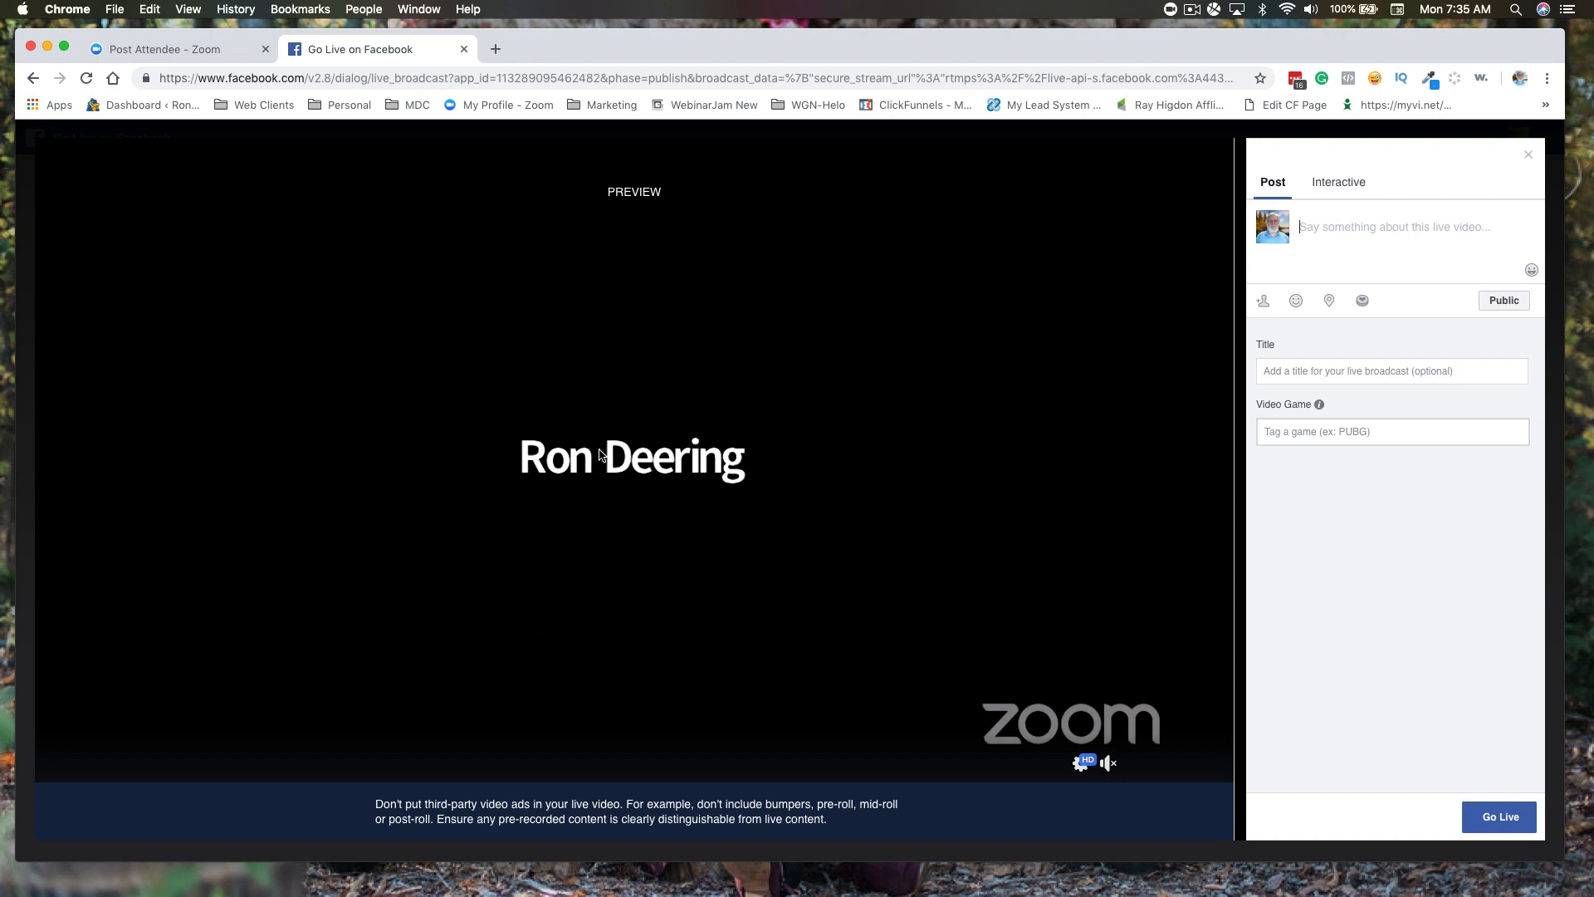
Close the Facebook live preview without going live, and end the Zoom meeting for all, closing its window.
click(465, 51)
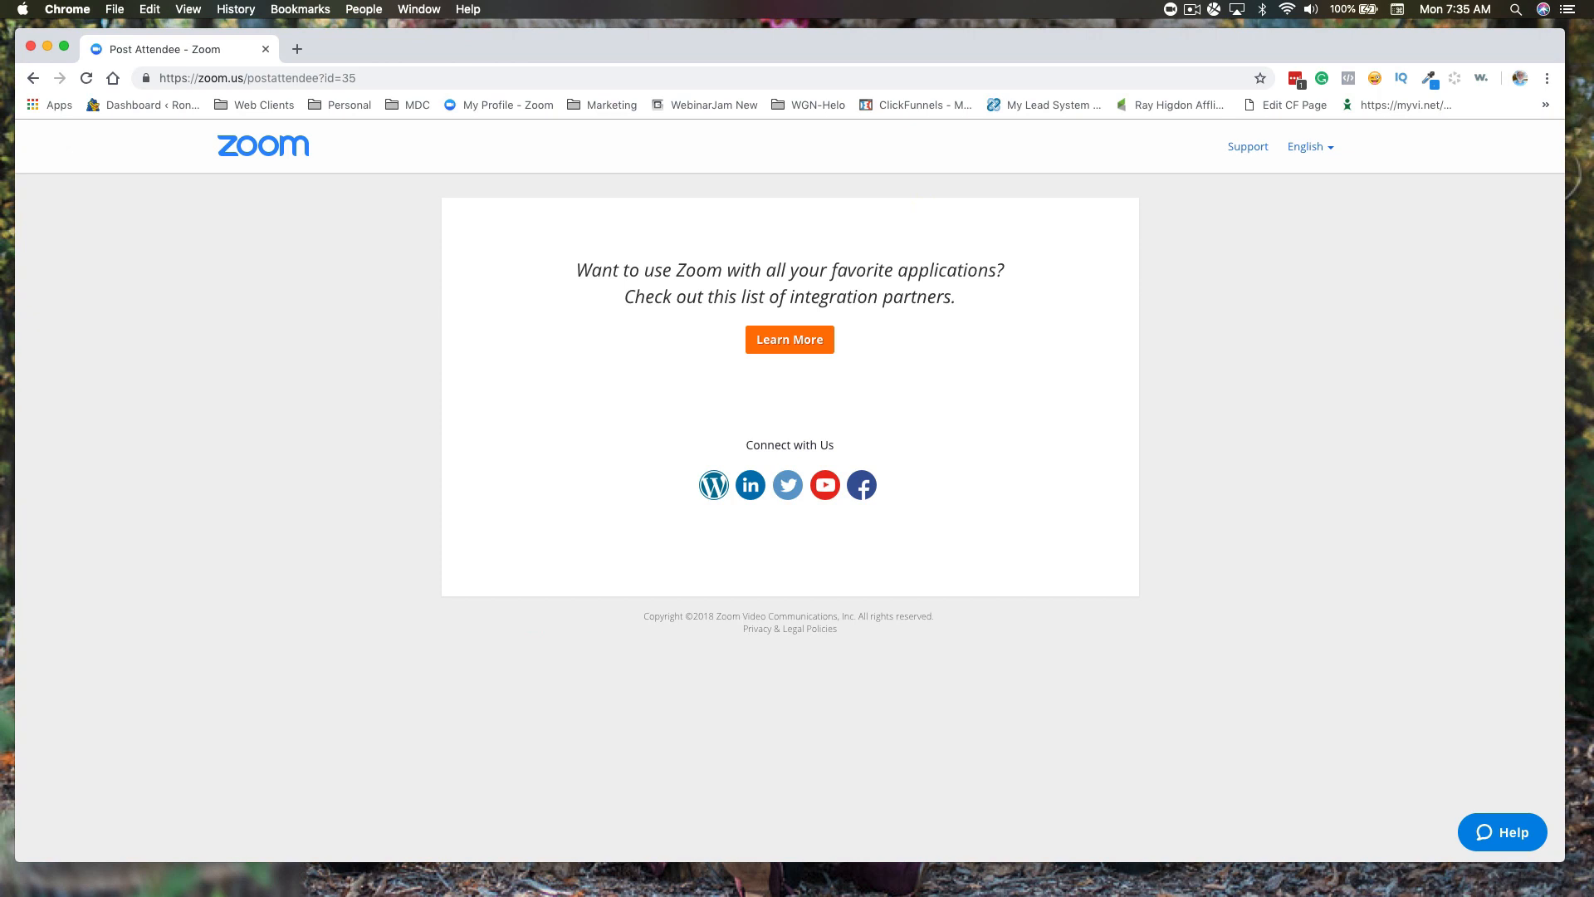
key(super+Tab)
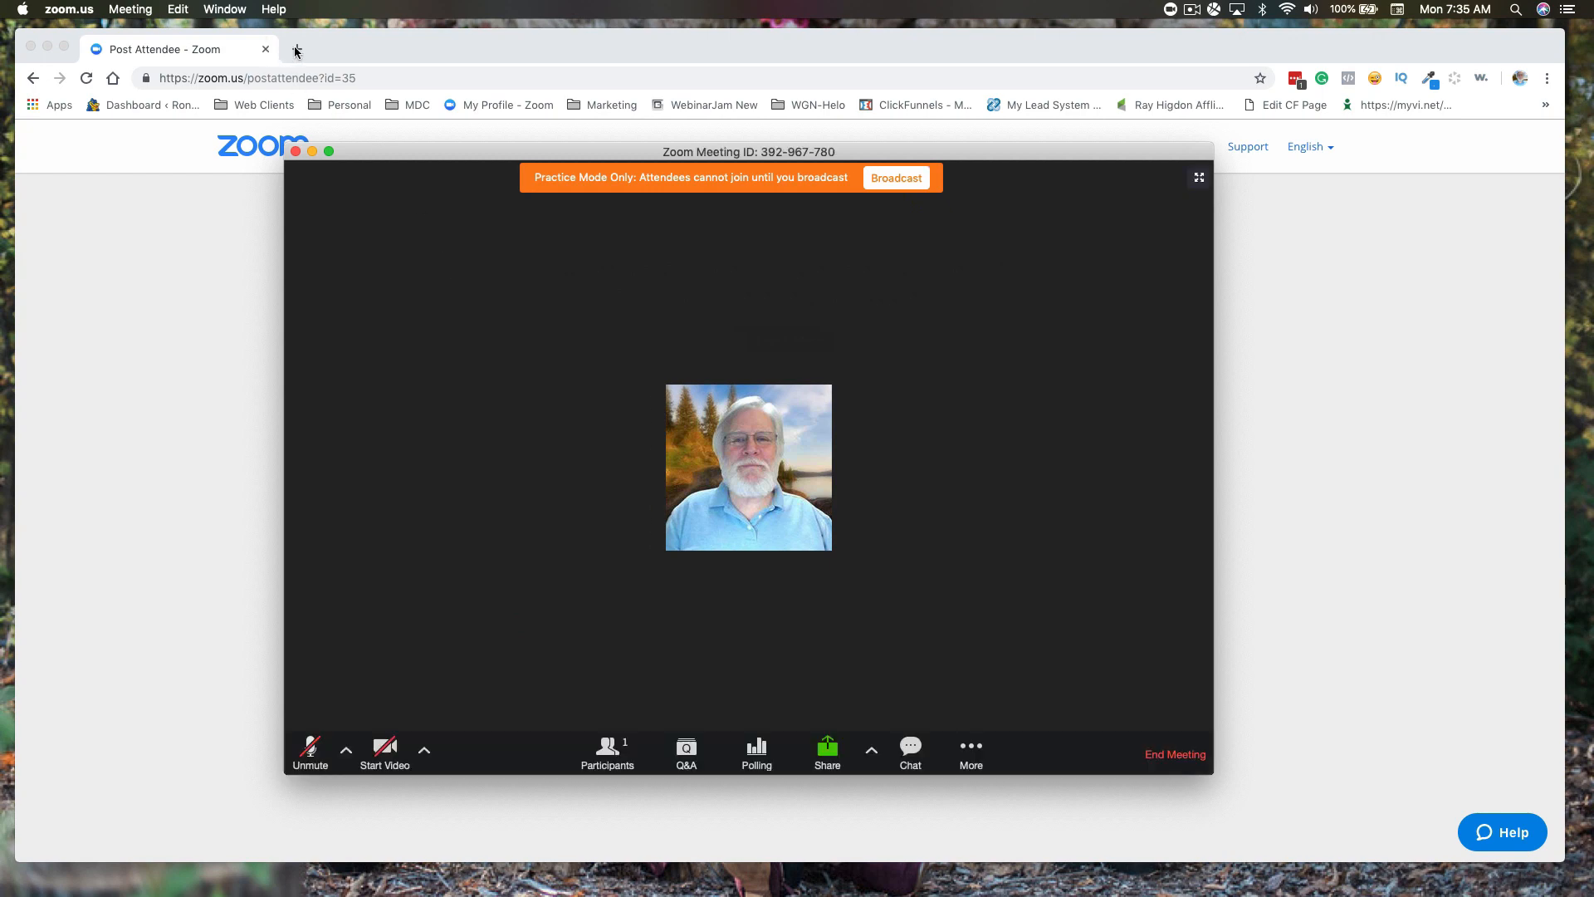
click(1175, 753)
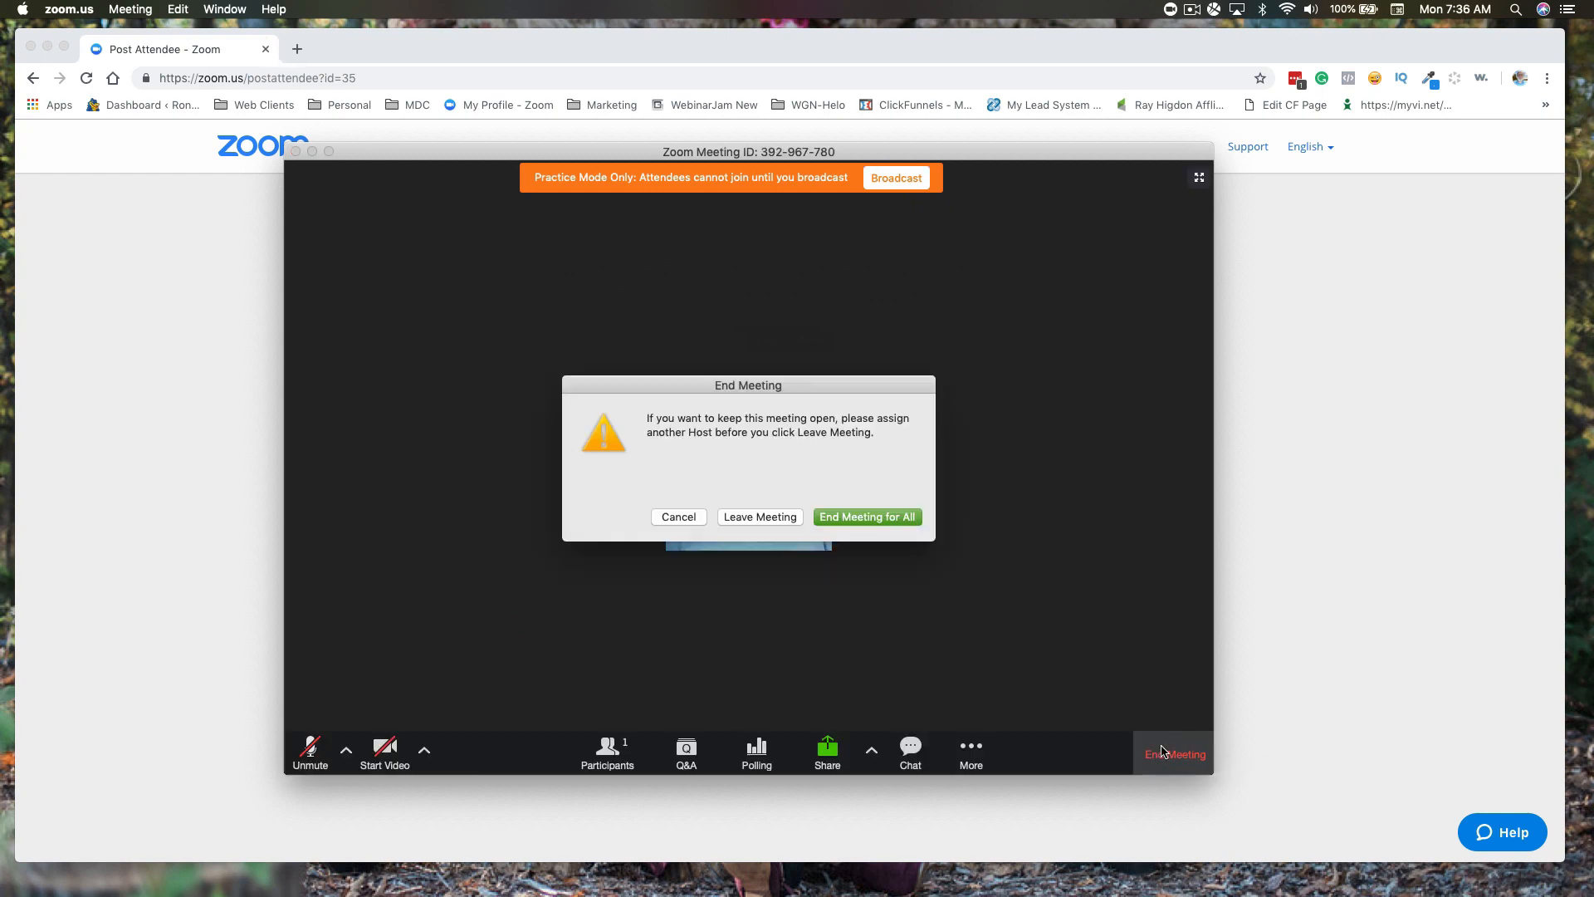
click(873, 514)
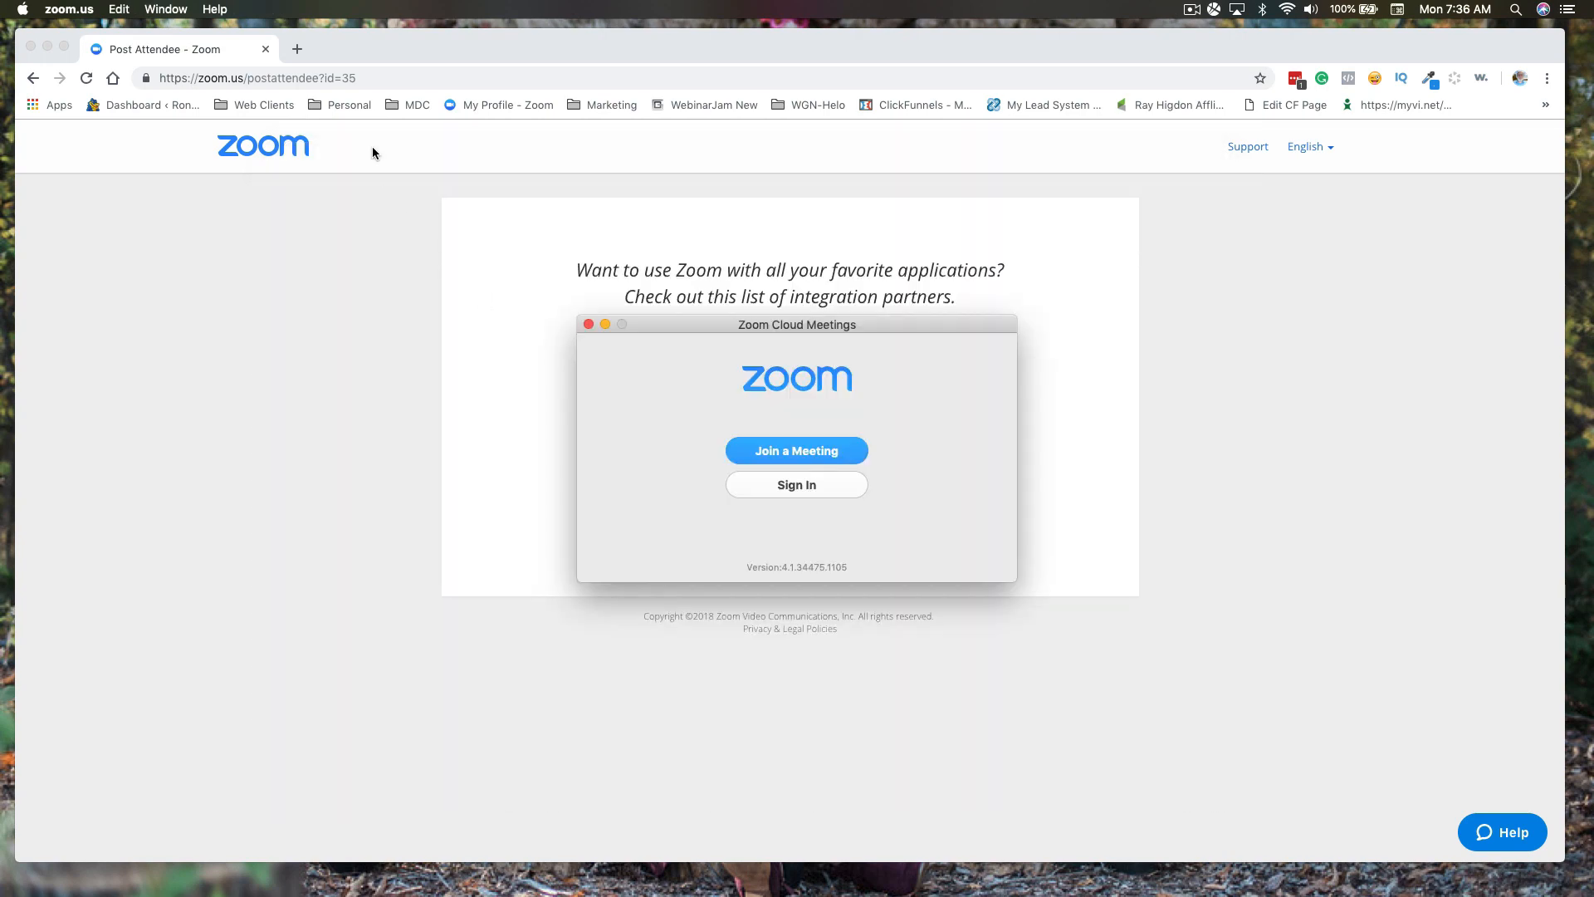
click(589, 324)
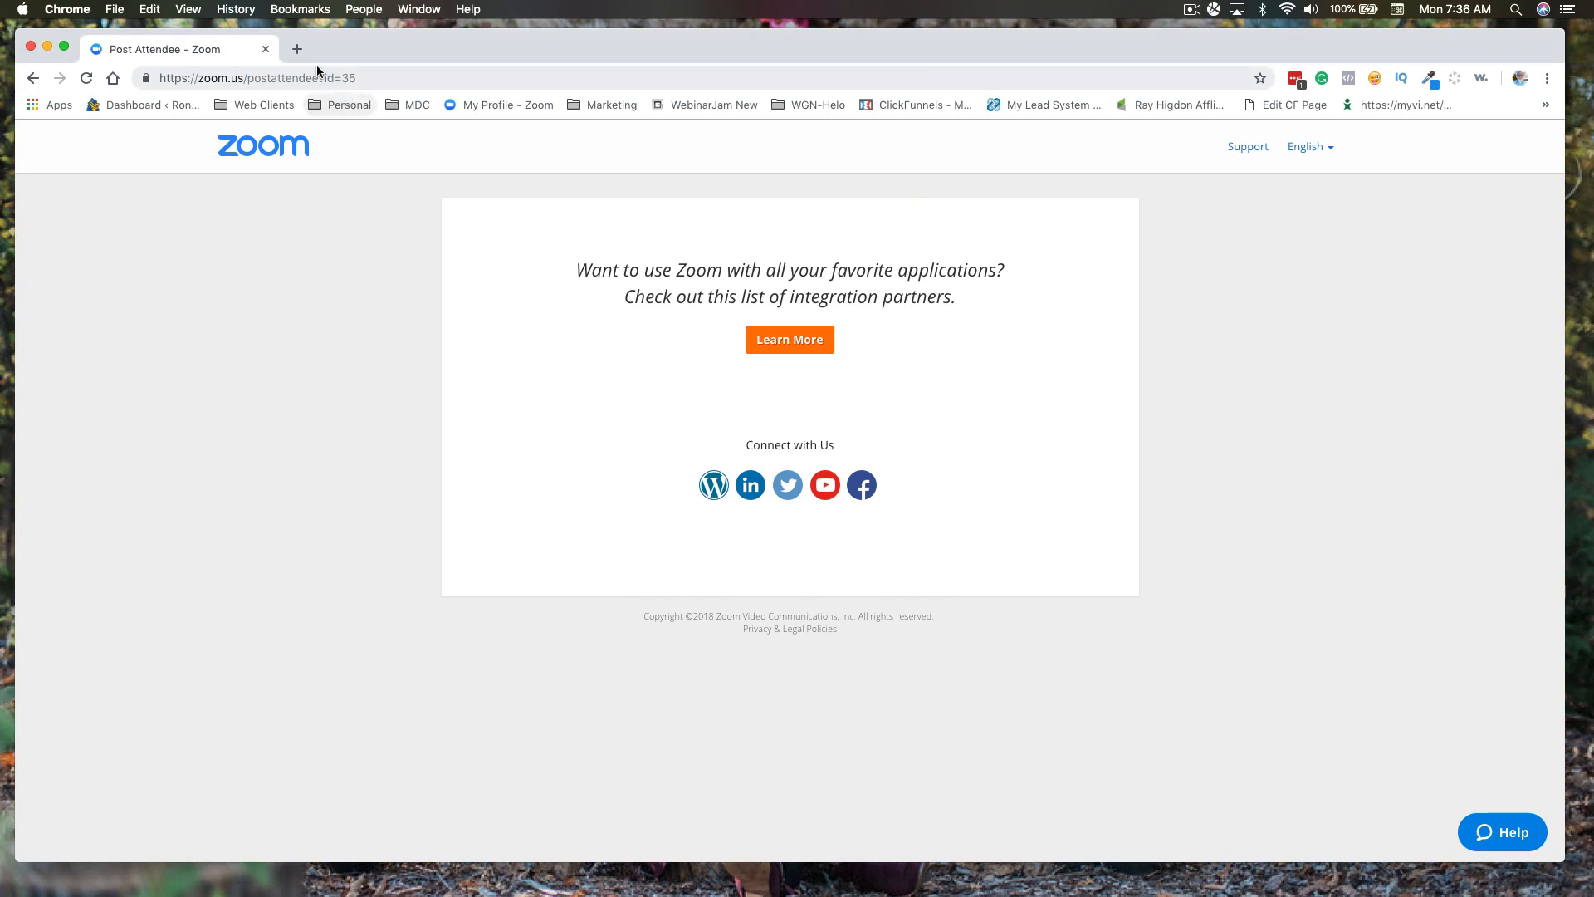
Go to facebook.com and open the account's Timeline and Tagging settings.
click(371, 78)
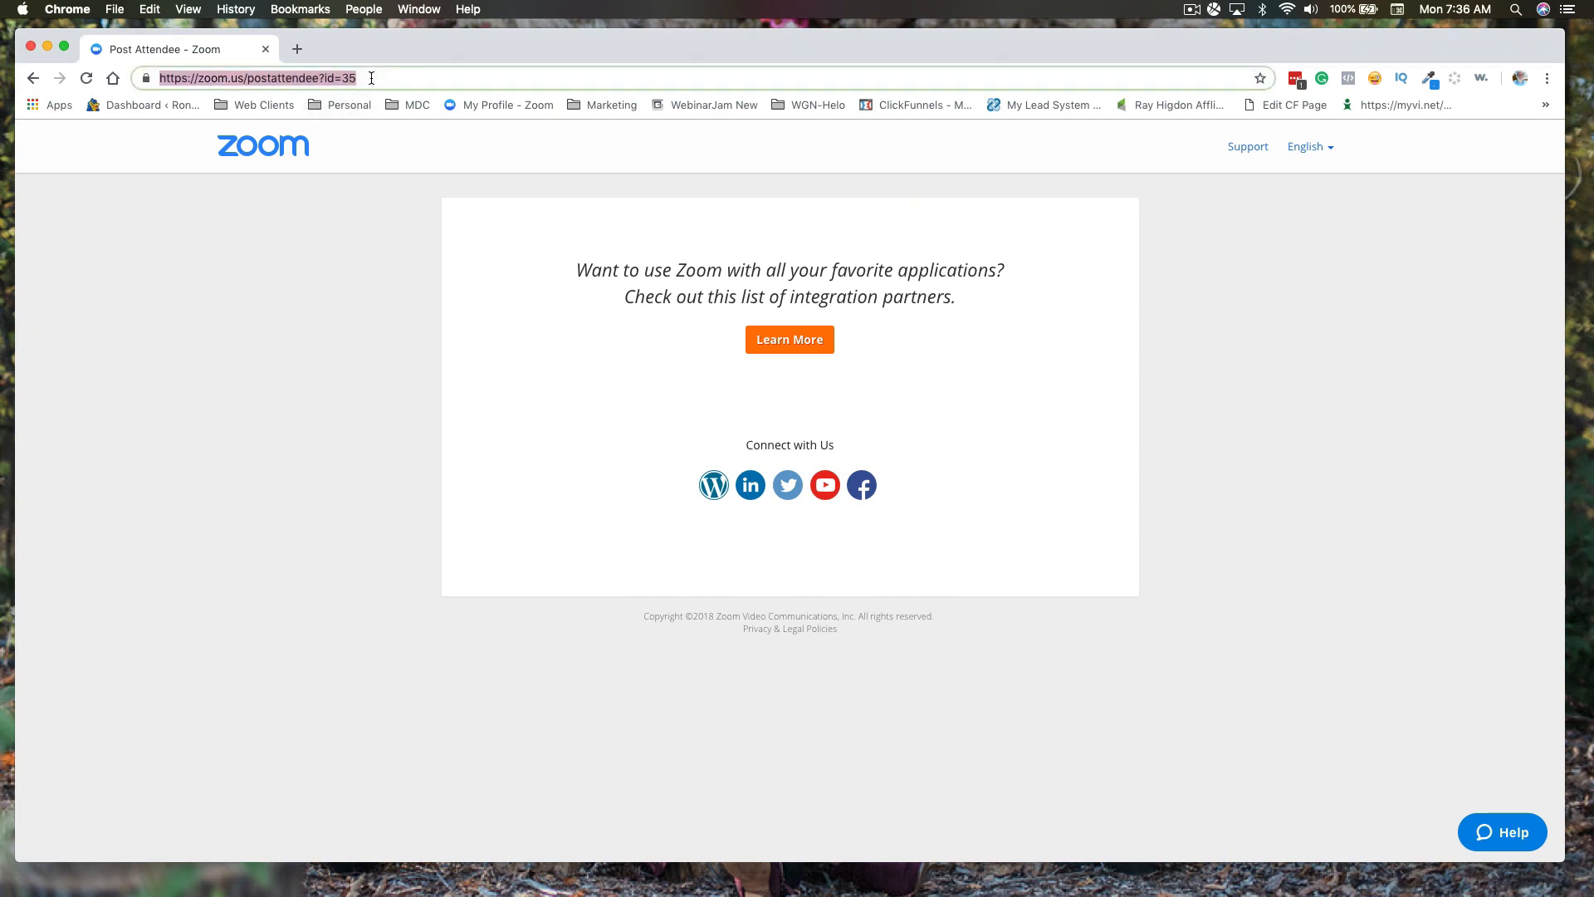
text(fac)
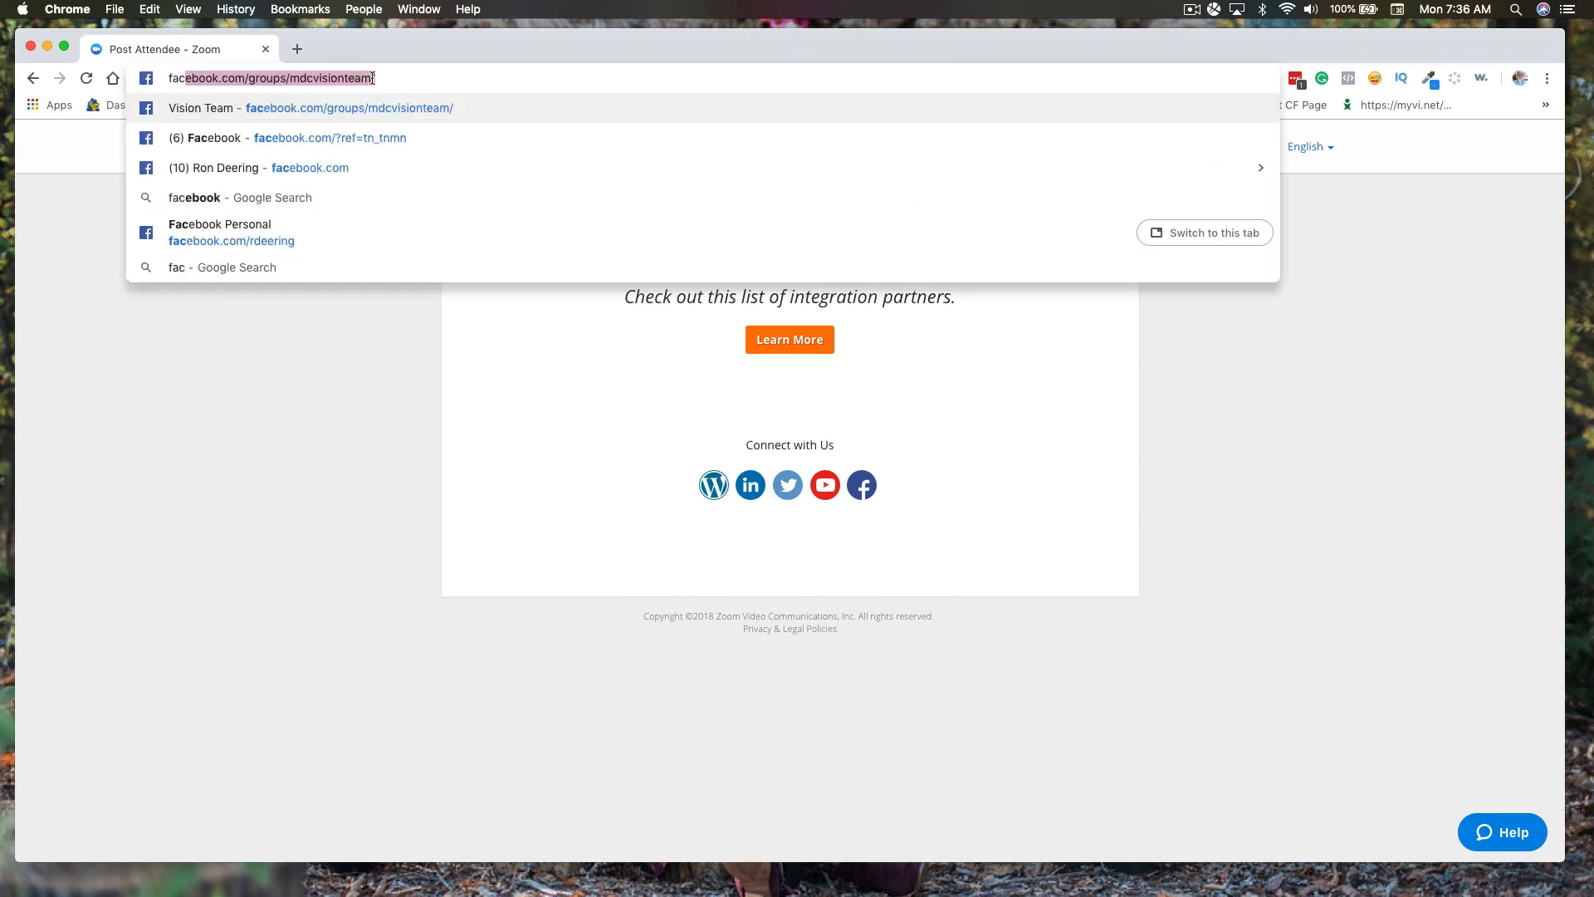
click(252, 165)
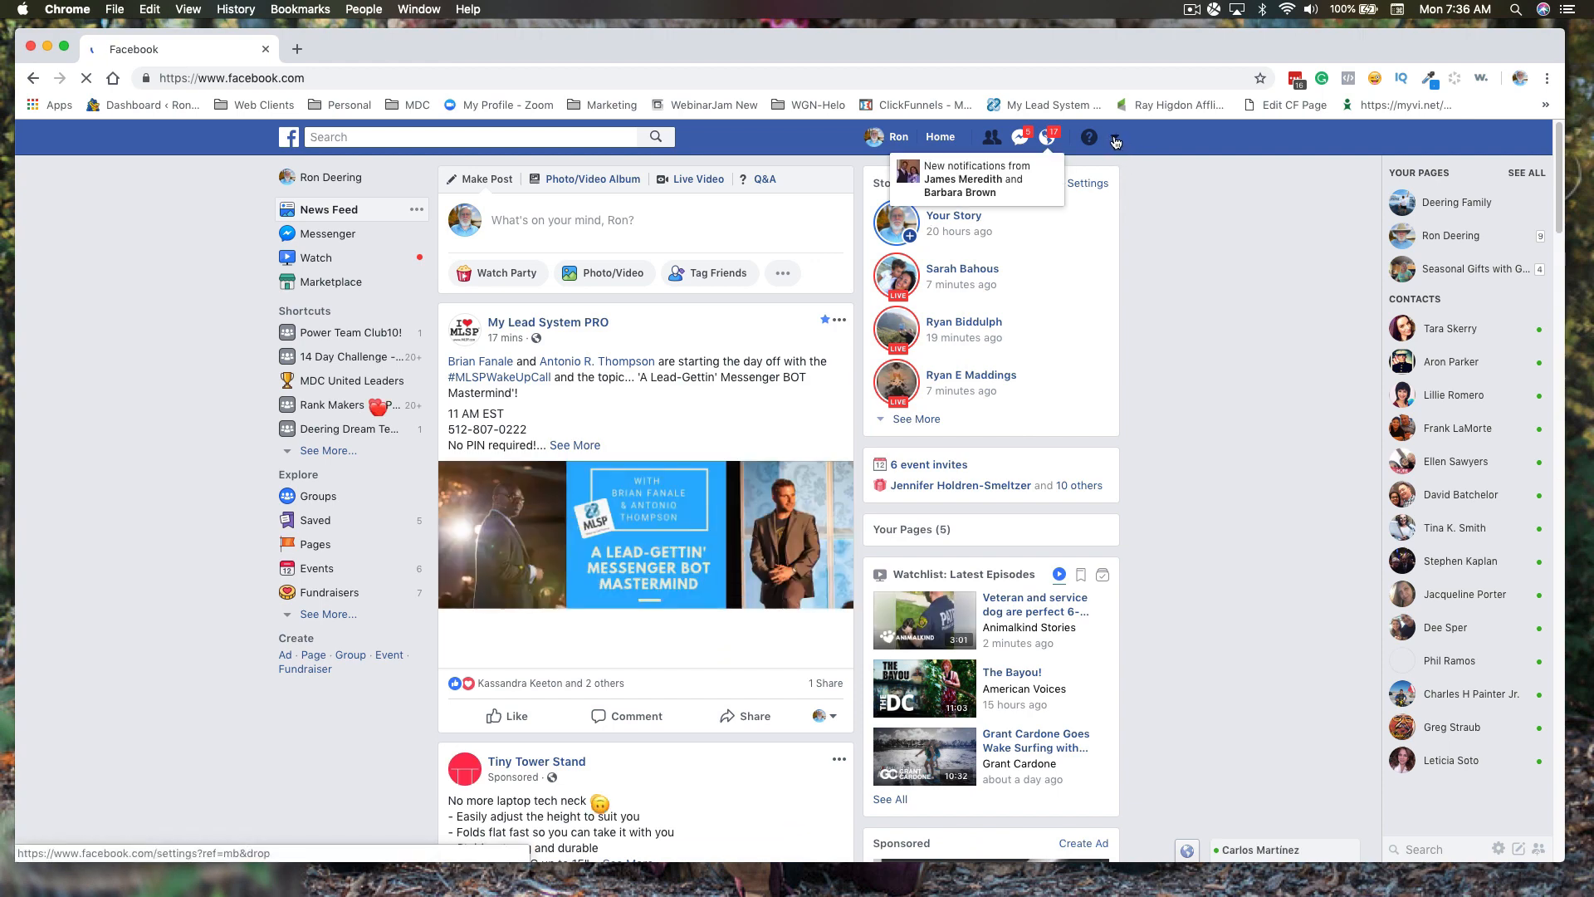
click(1115, 140)
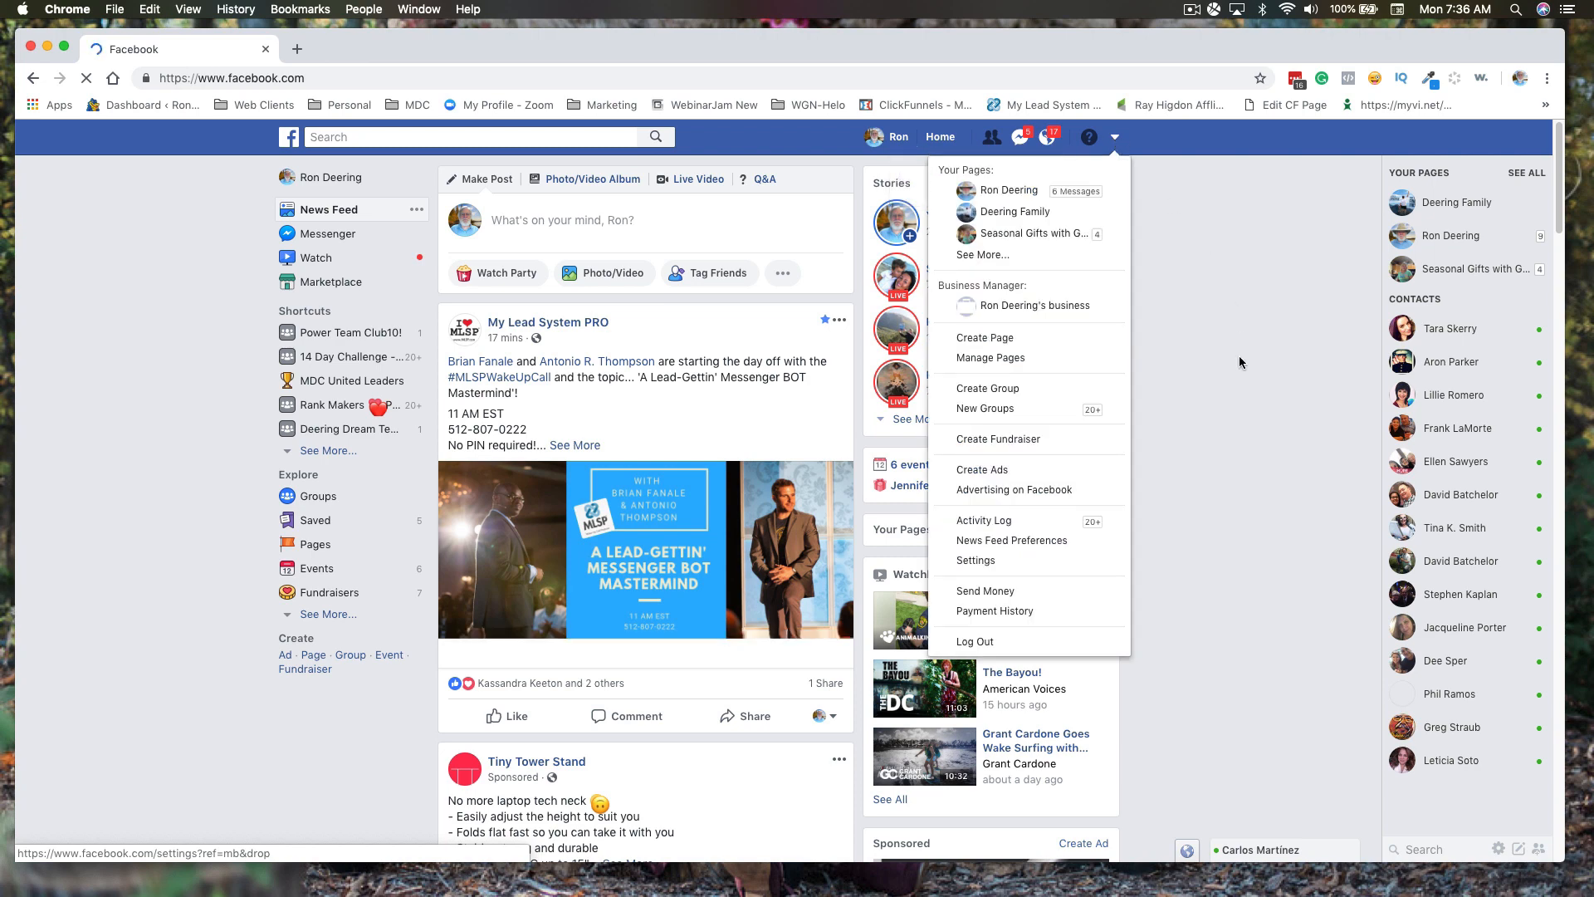
click(982, 561)
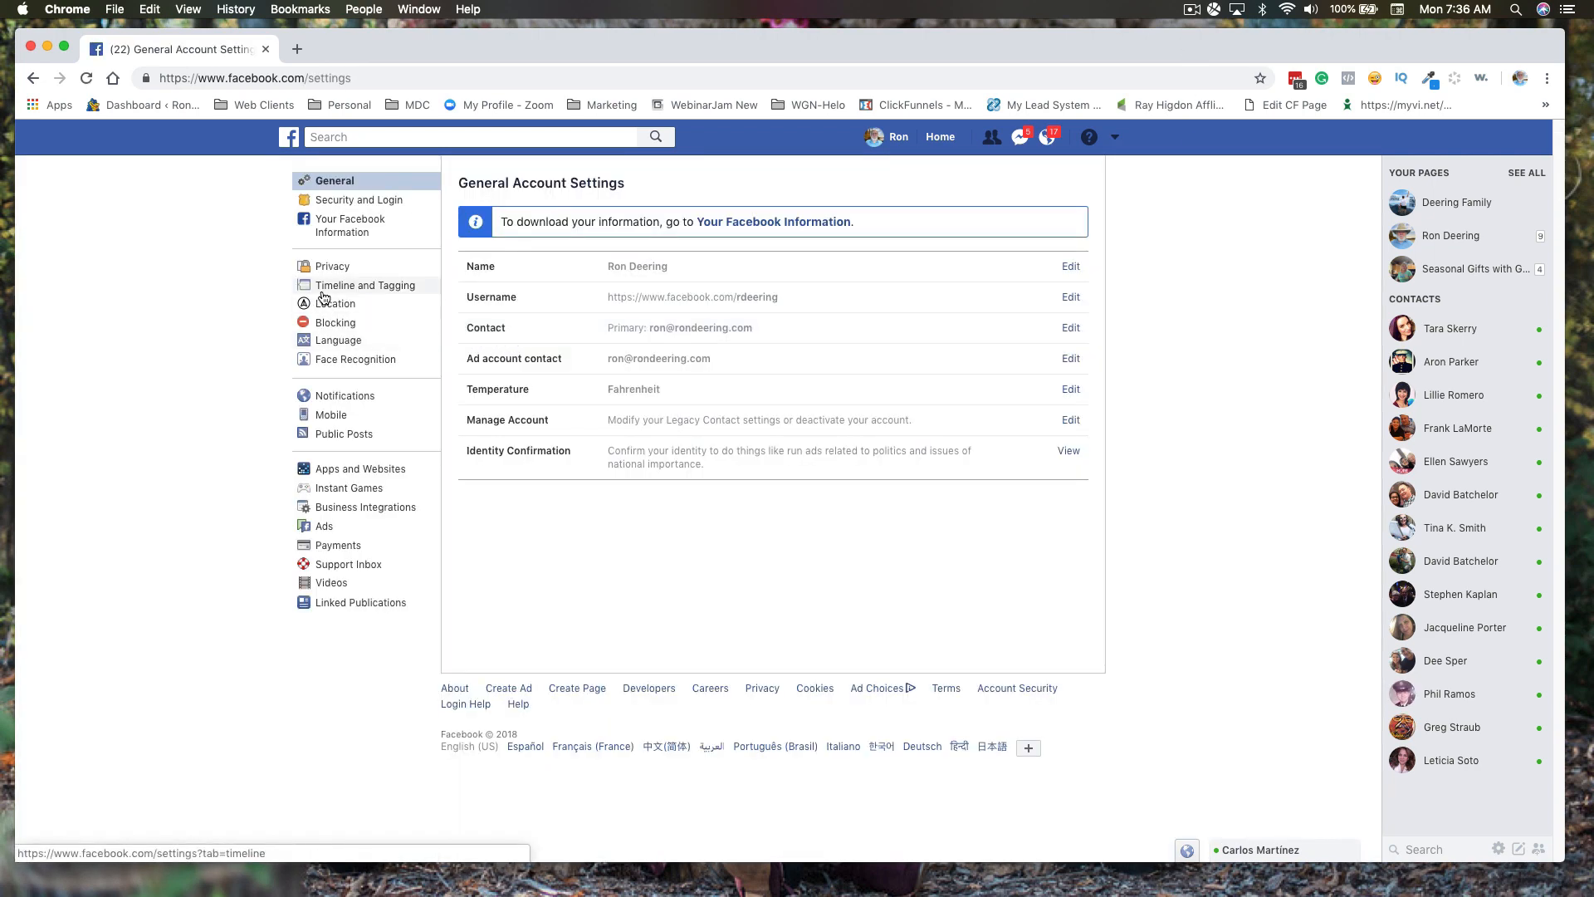
click(328, 290)
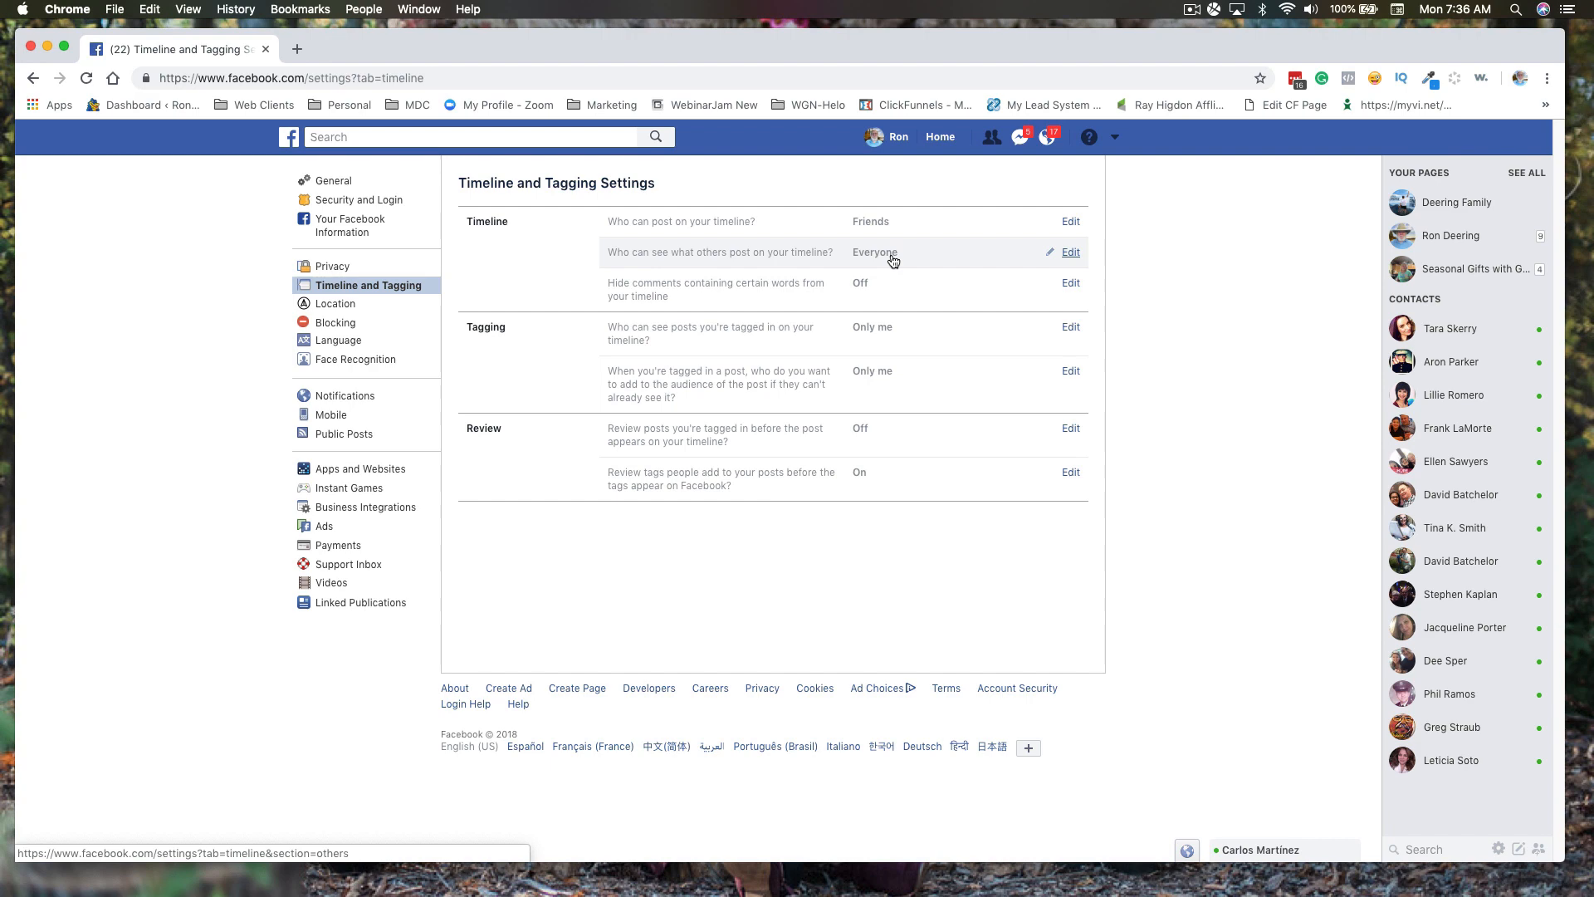
Review the audience choices for who can see what others post on the timeline, and close the setting unchanged.
click(1068, 256)
click(685, 279)
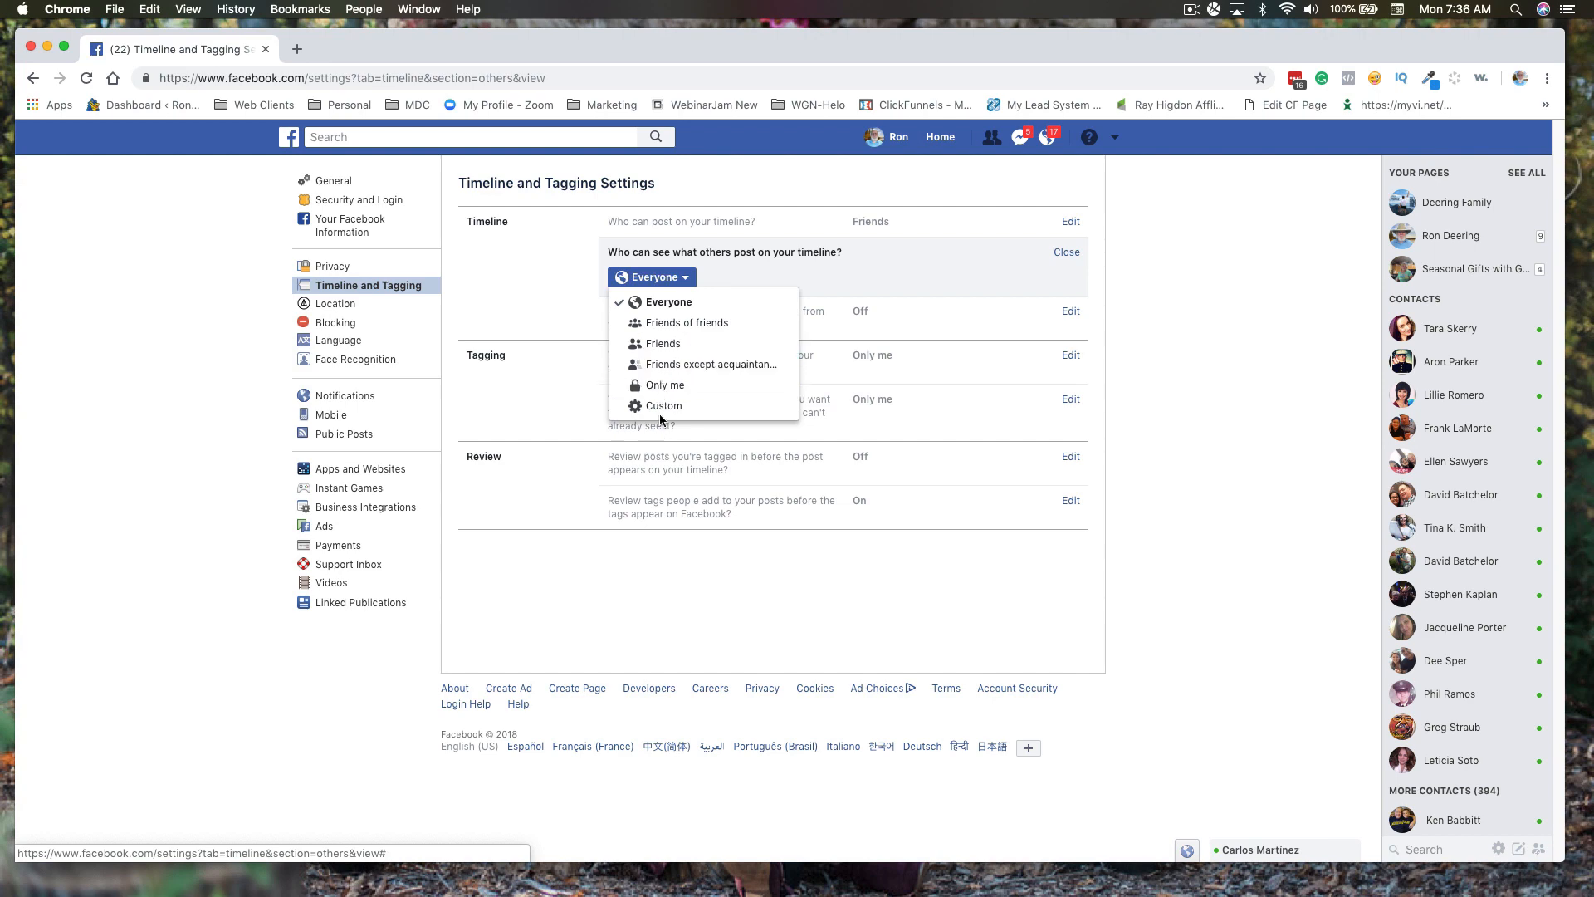
click(534, 291)
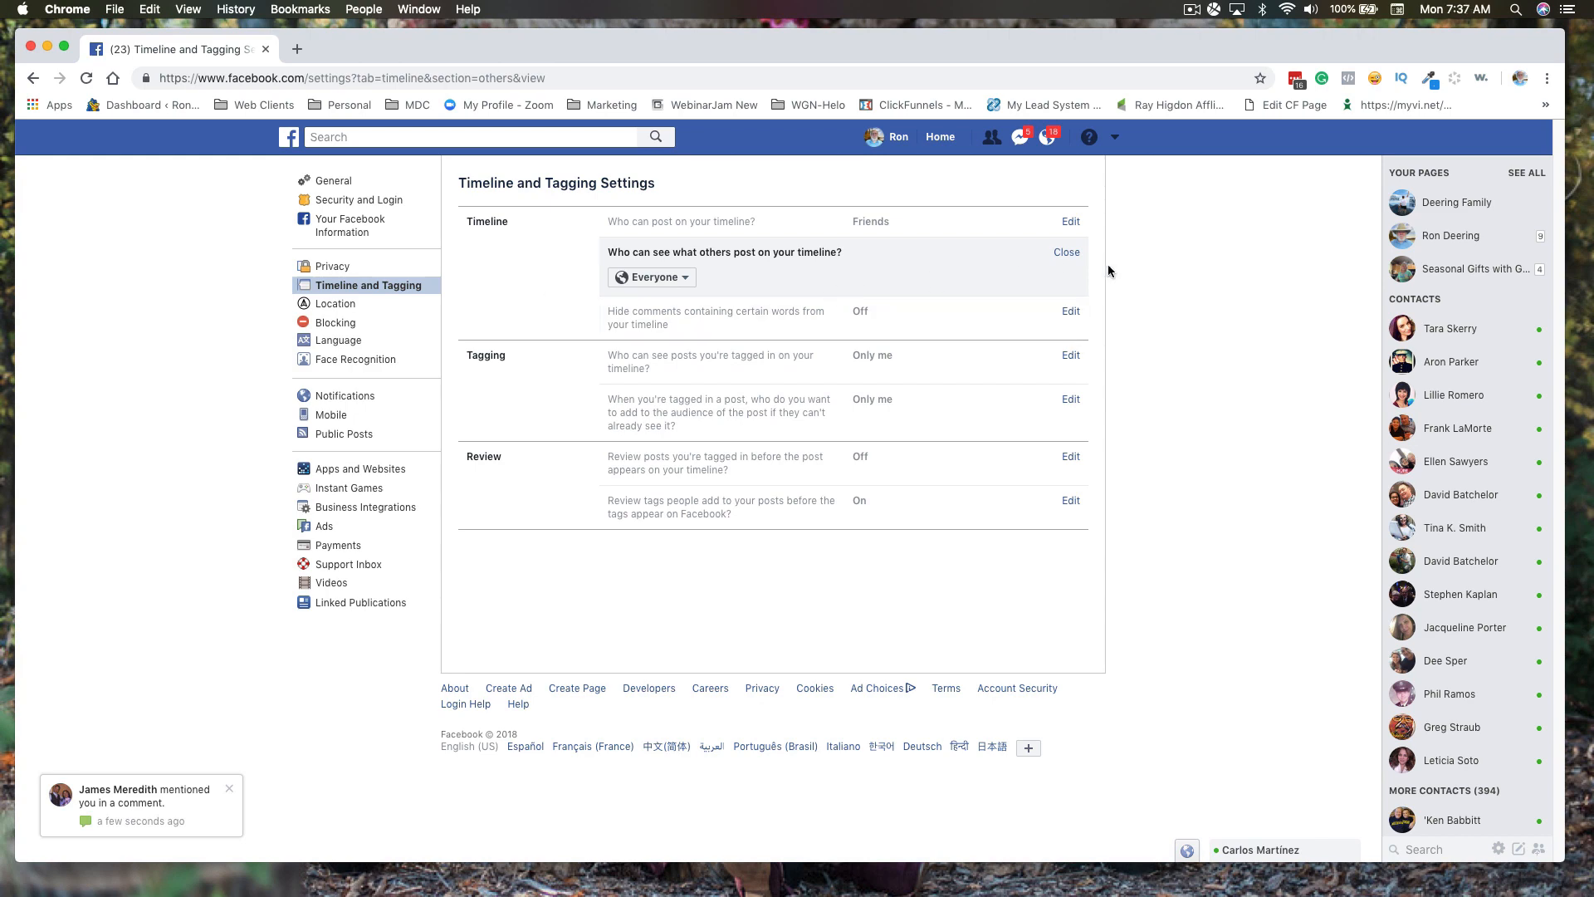
click(1066, 253)
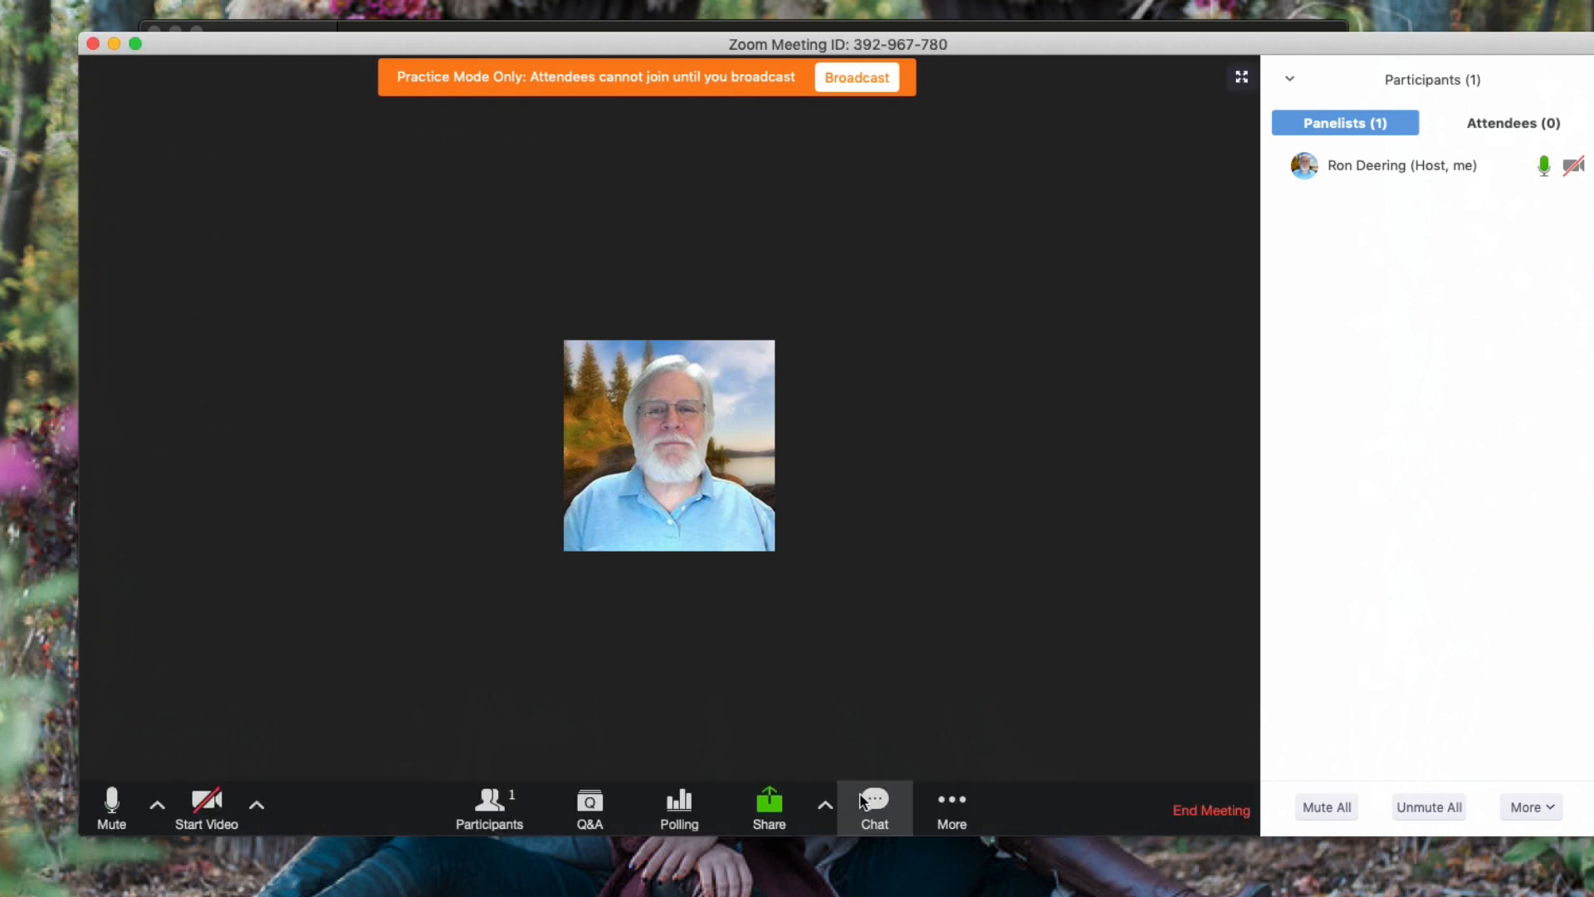
In the Zoom webinar, open the chat and merge it into the meeting window.
click(875, 801)
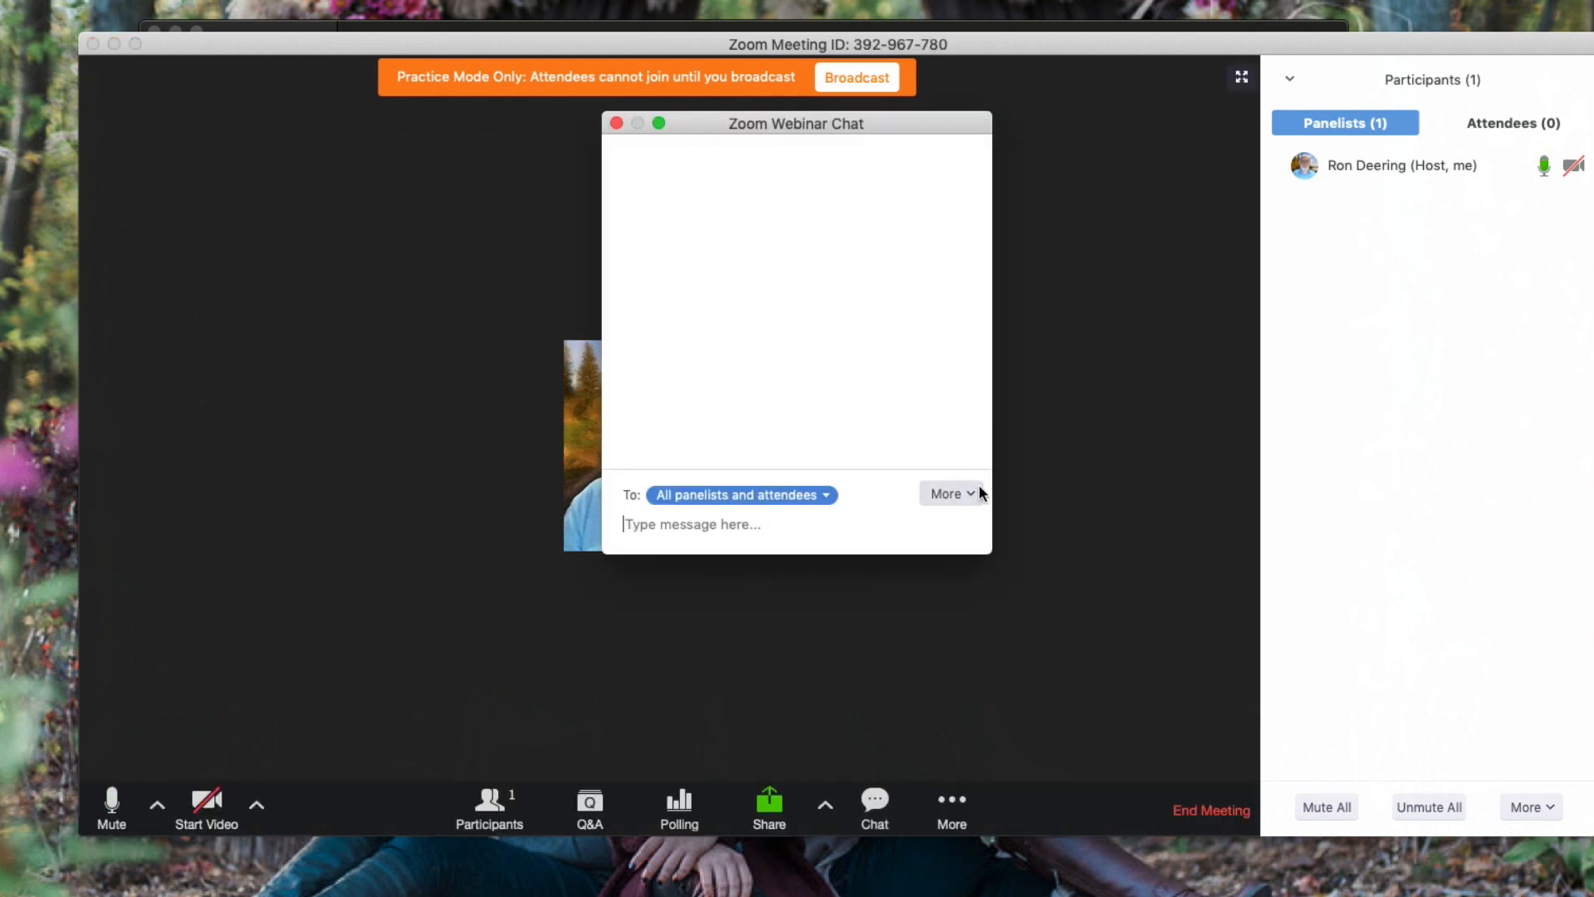
click(957, 493)
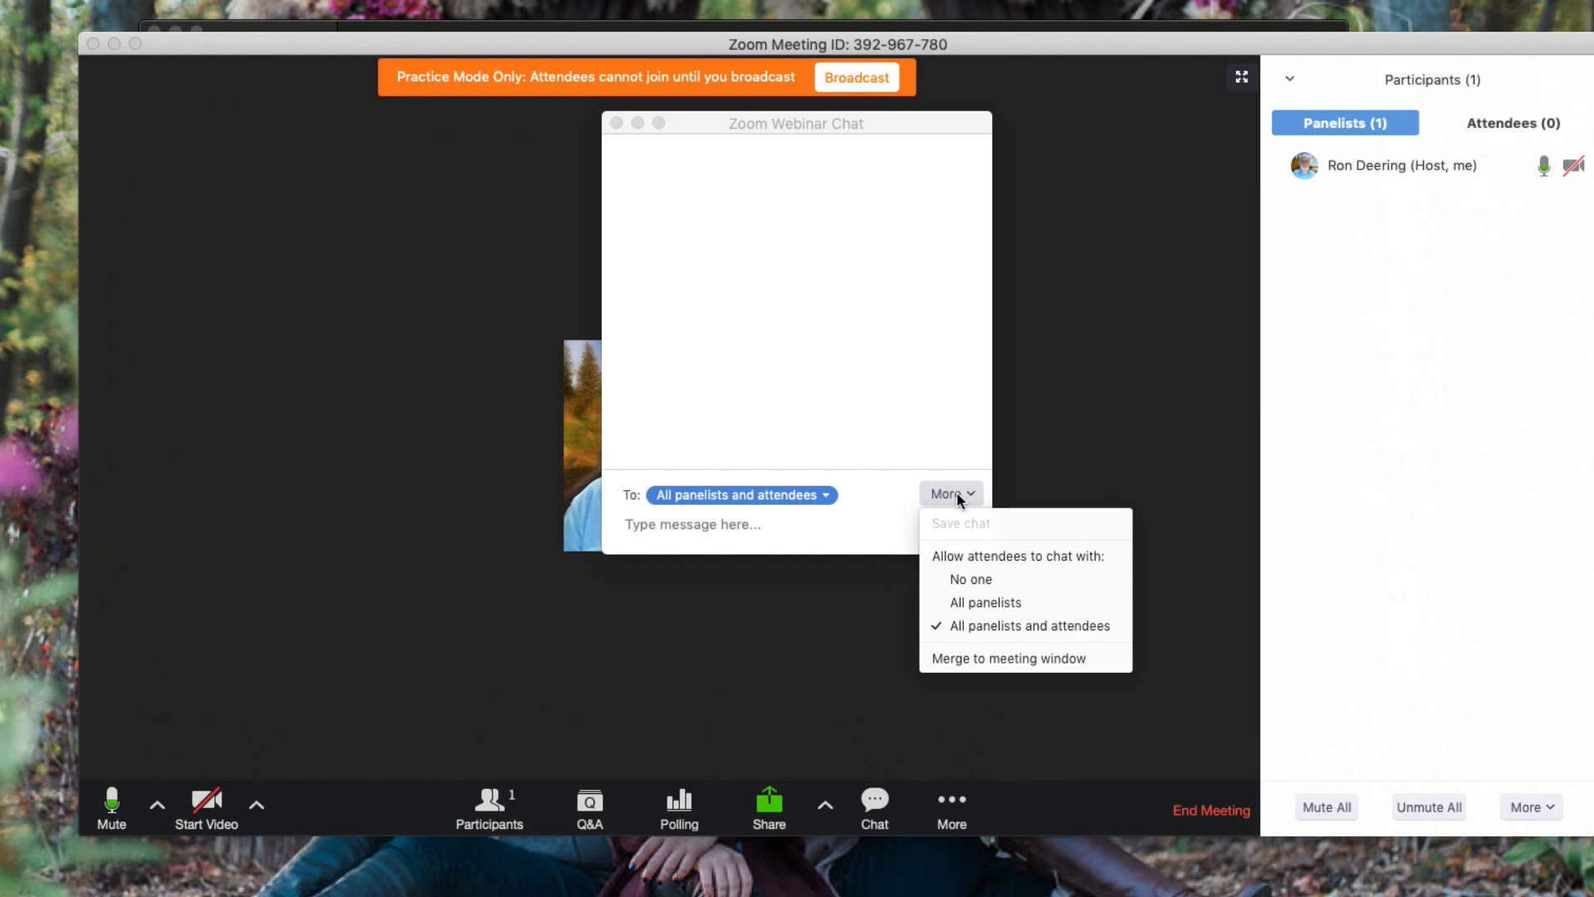
click(973, 658)
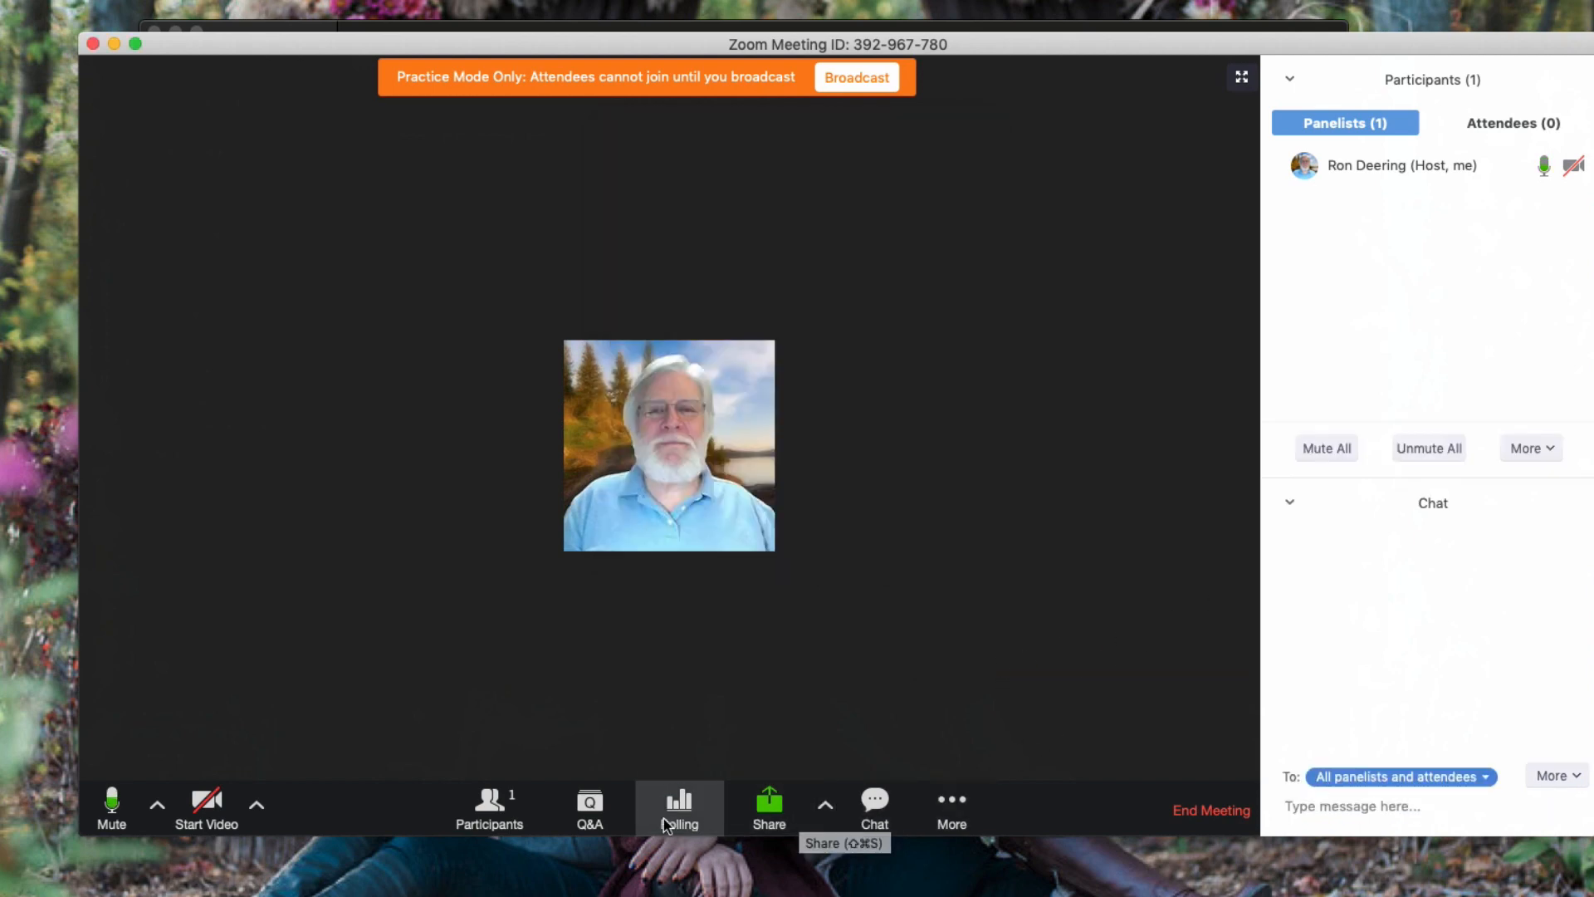
View the empty Poll 1 and close it without launching, and hide the participants list.
click(688, 819)
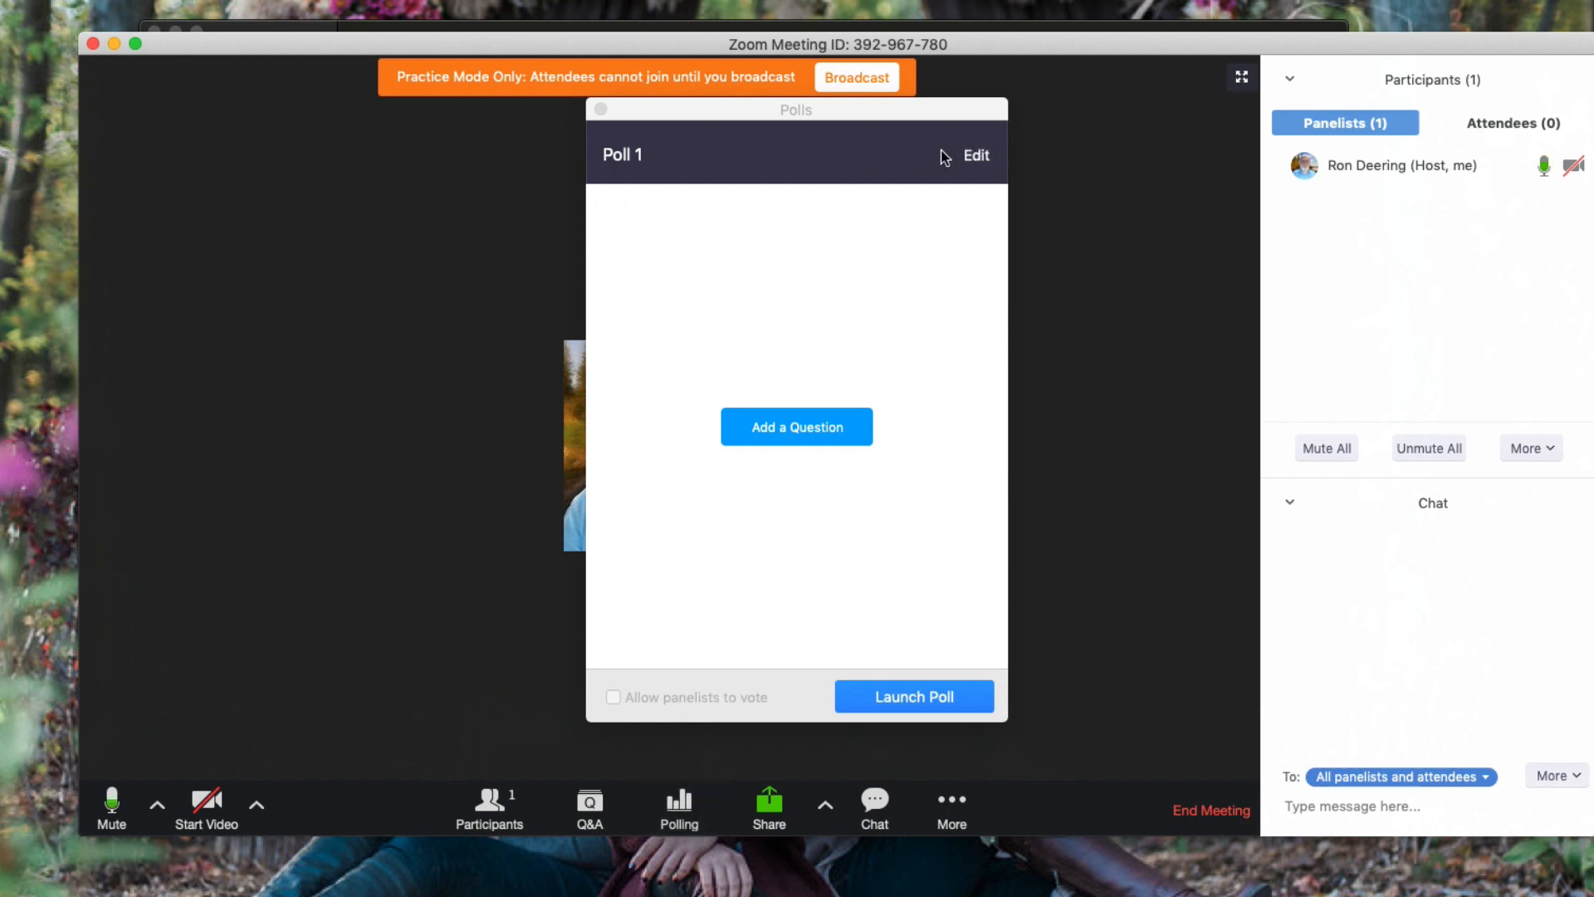
click(600, 109)
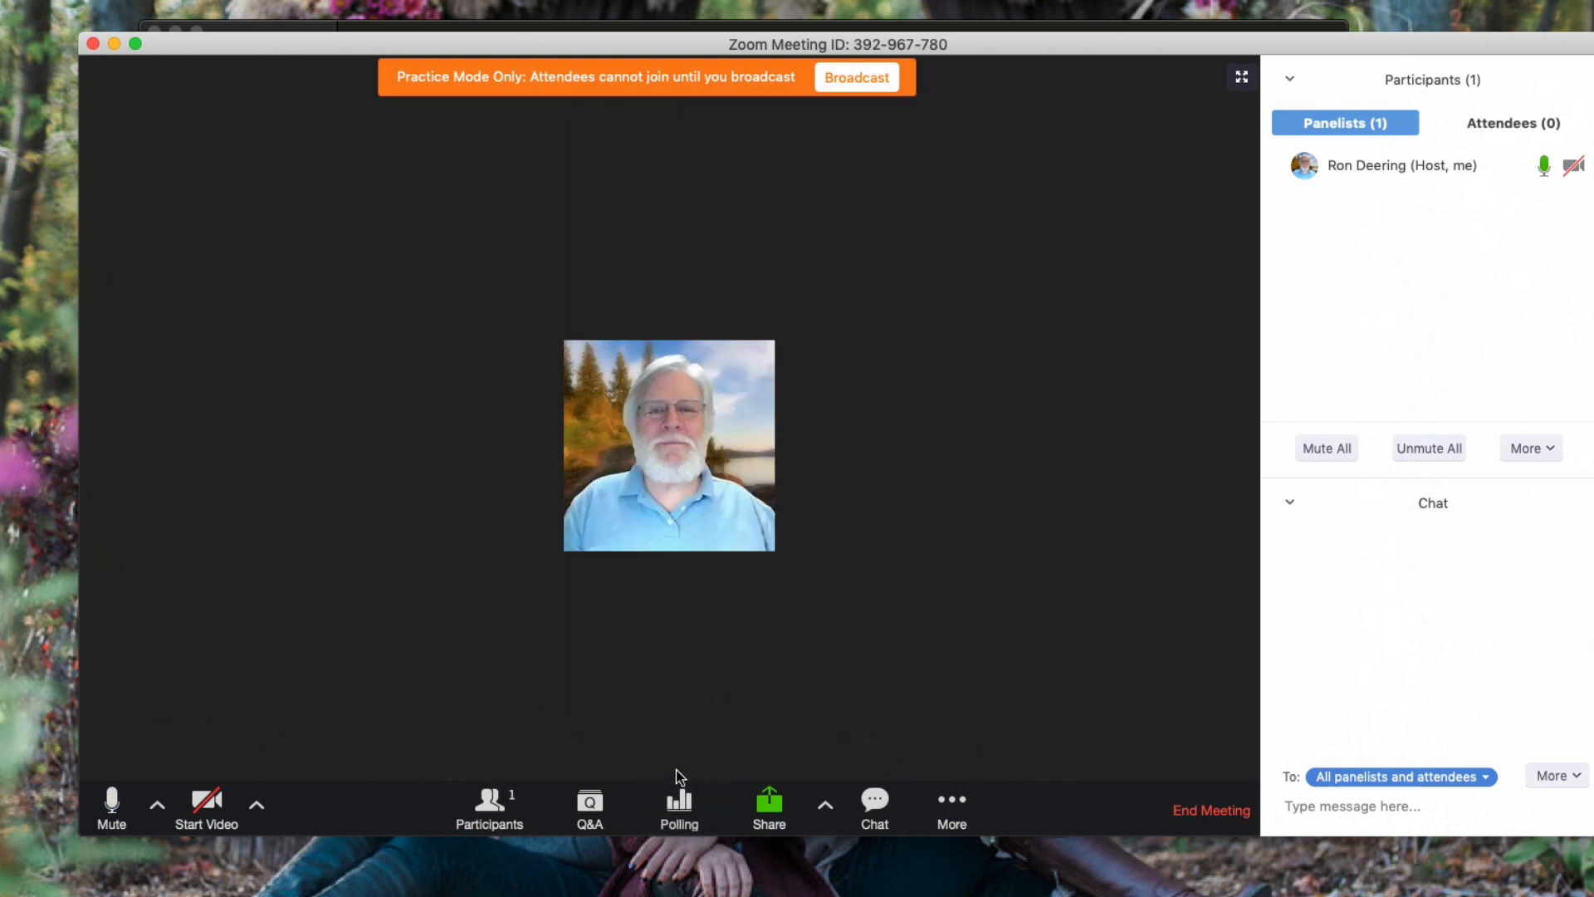
click(485, 809)
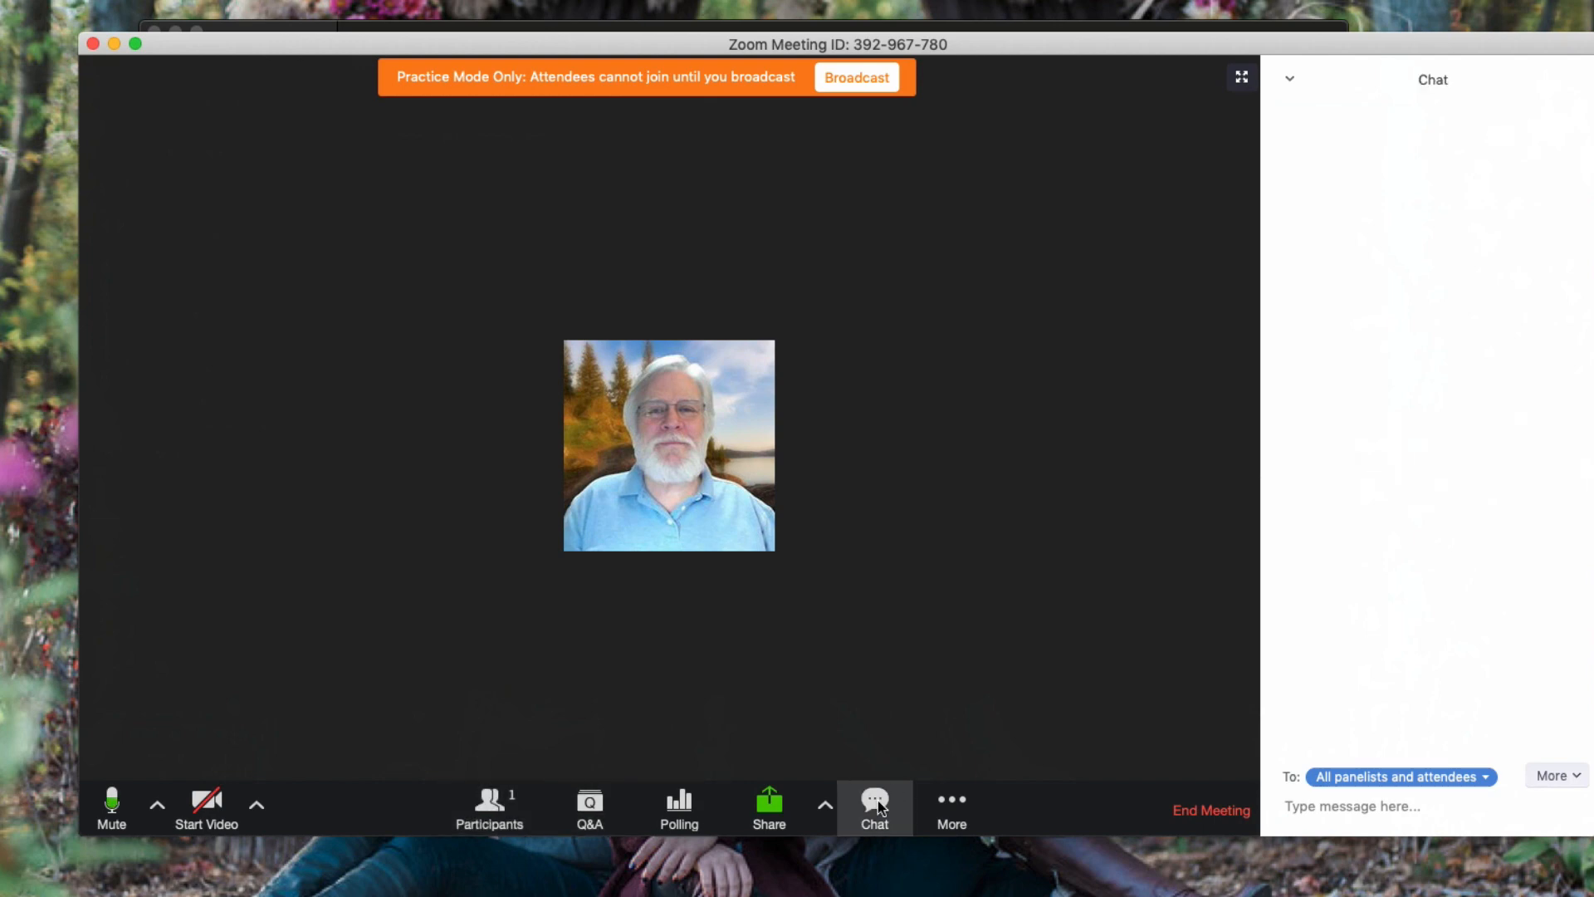
Hide the chat, then show the participants list and the chat together in the webinar window.
click(877, 800)
click(489, 805)
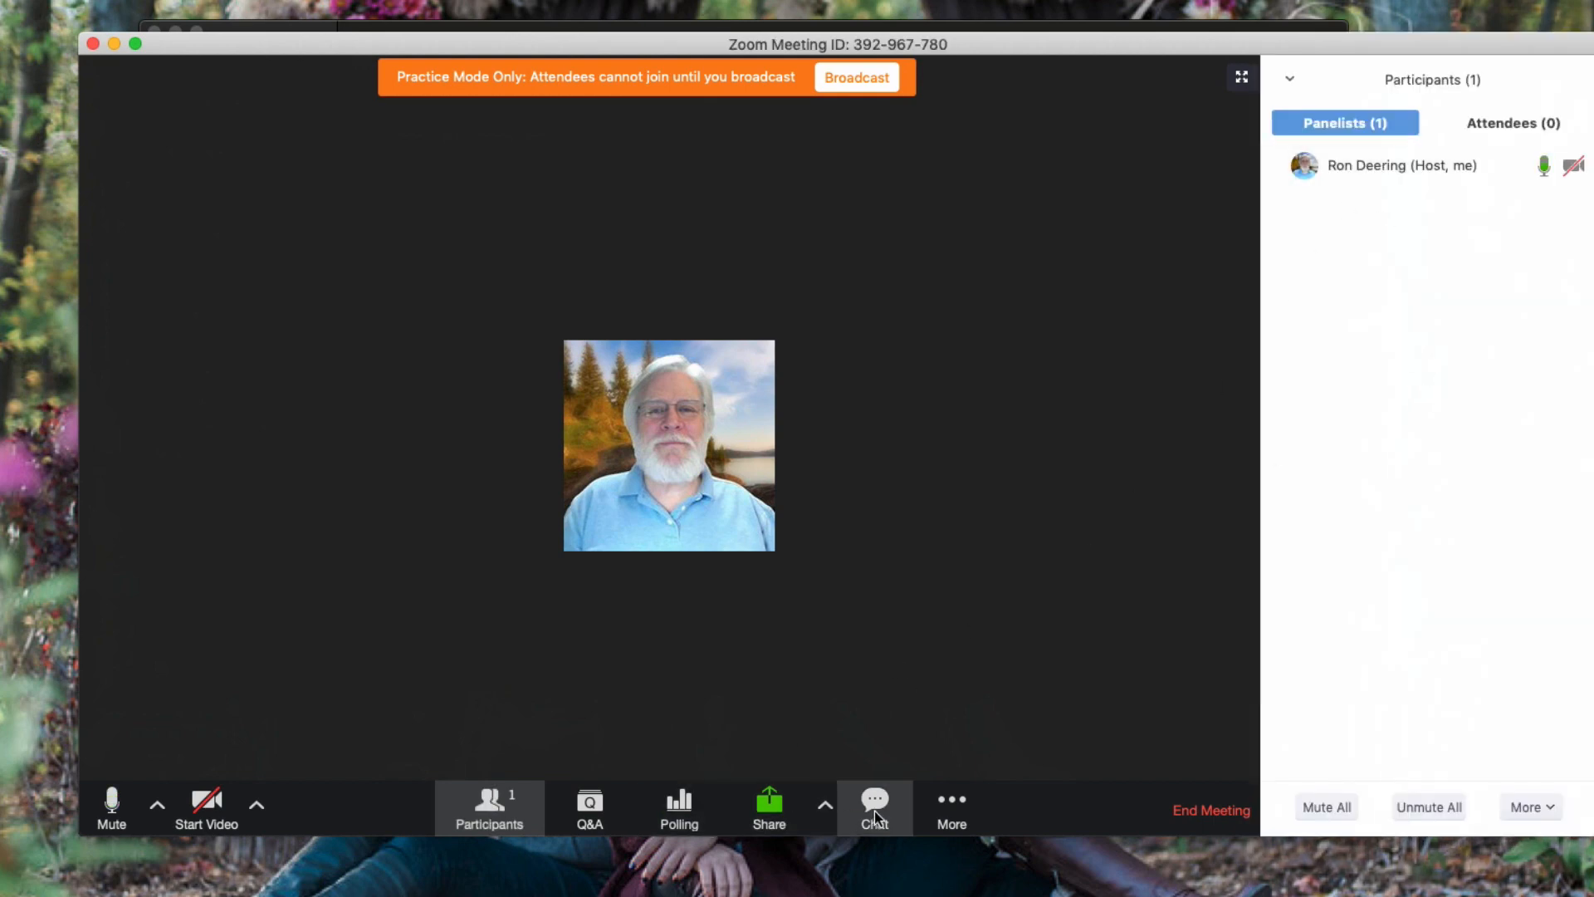
click(874, 810)
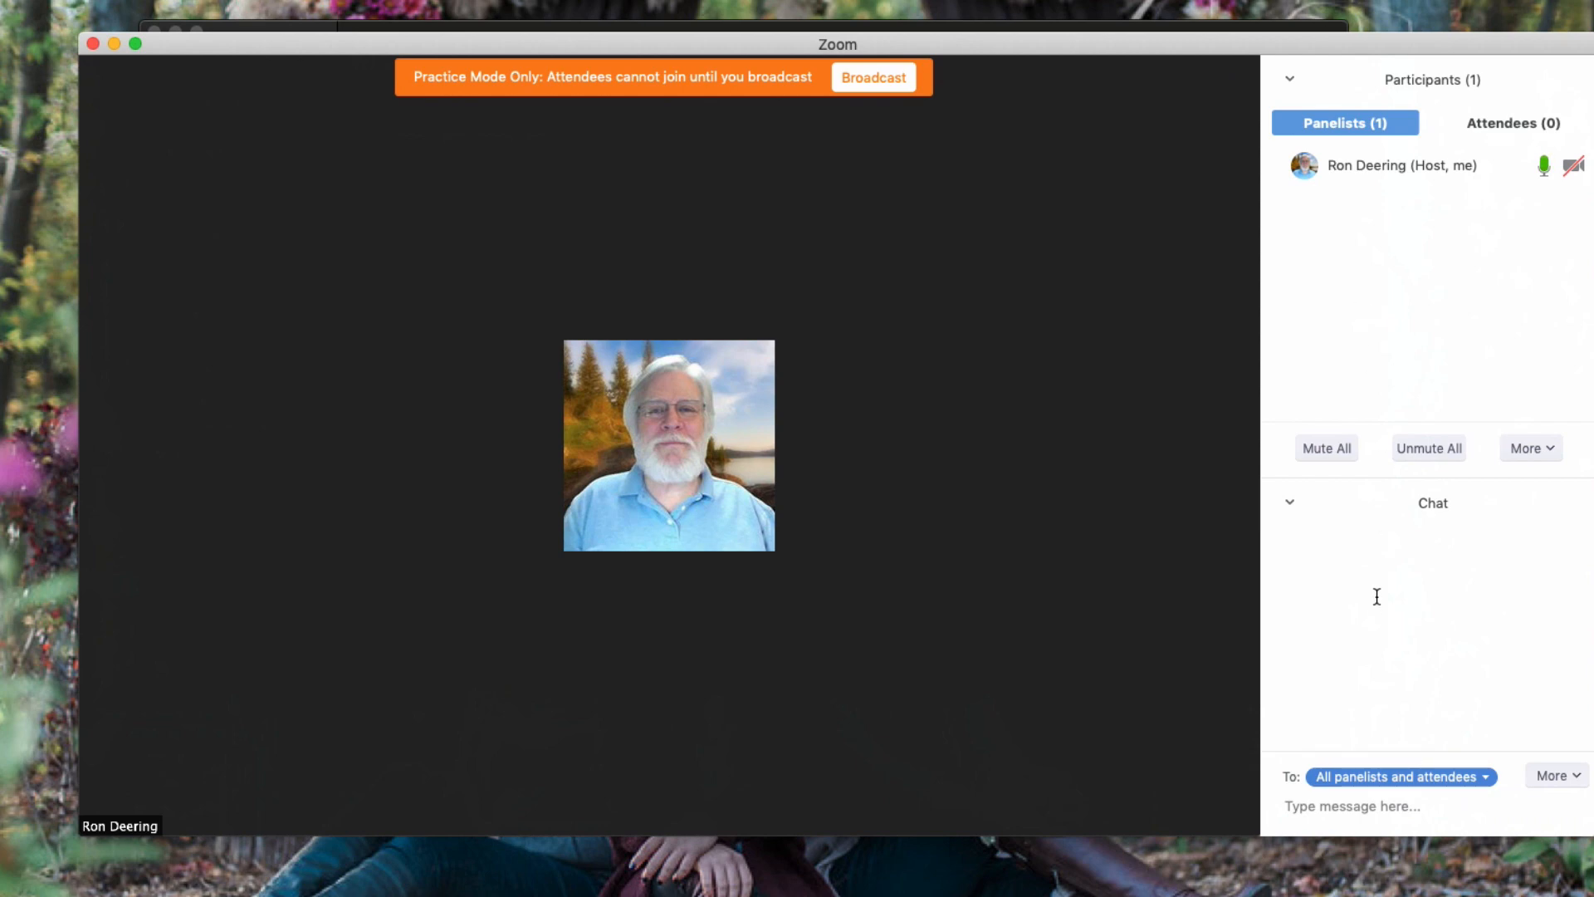
mouse_move(1465, 189)
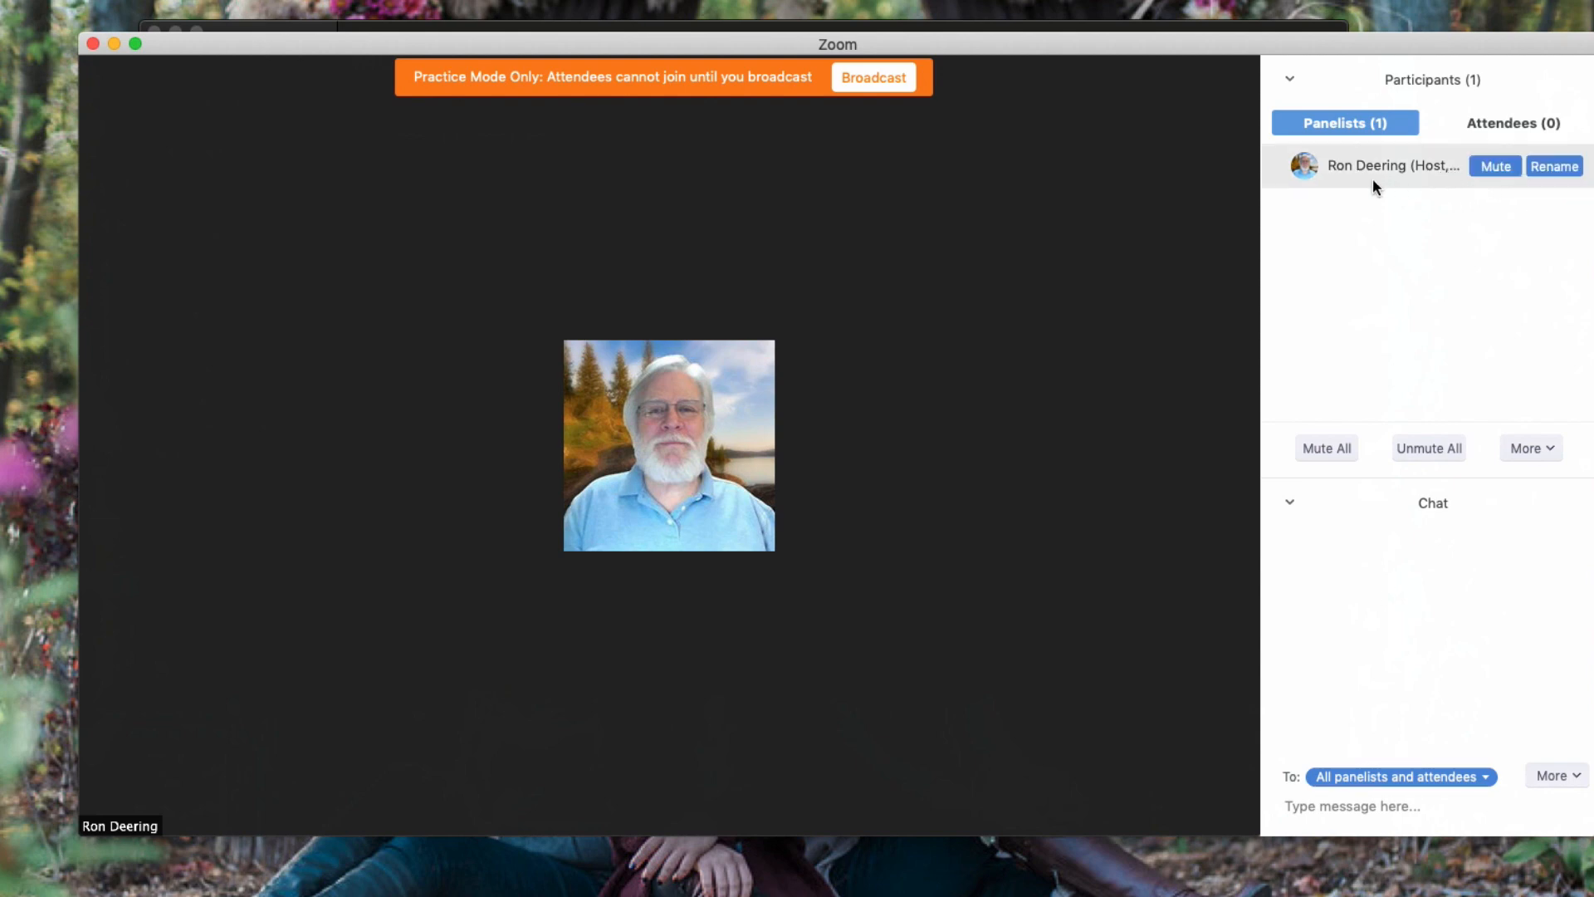
mouse_move(731, 446)
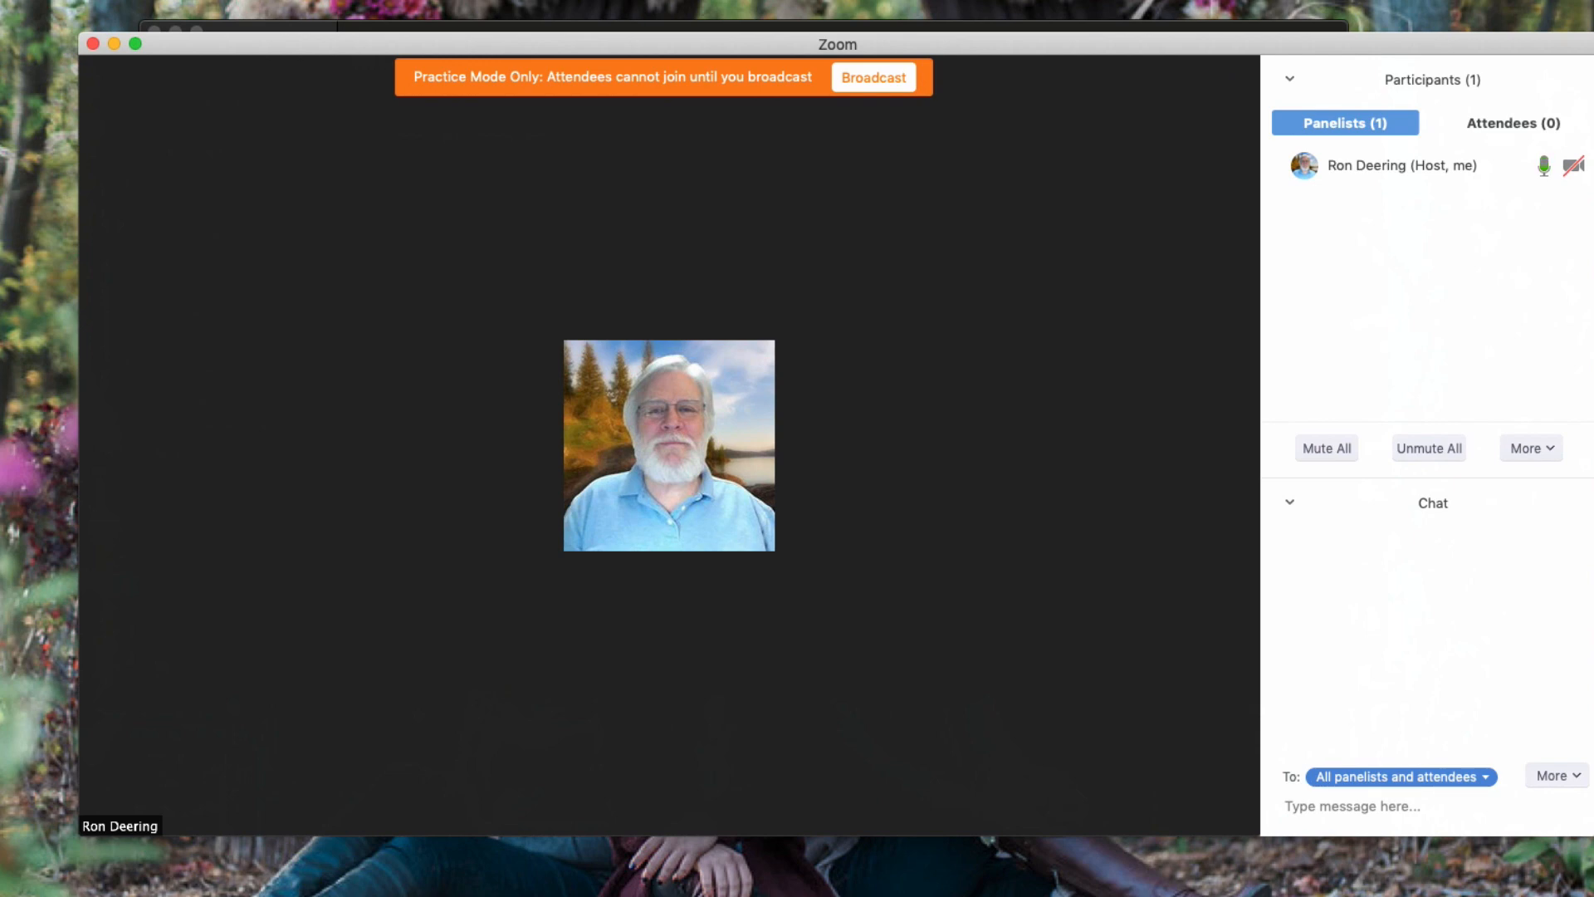
mouse_move(758, 594)
Pop out the participants list, move it clear of the host's picture, and merge it back into the meeting window.
click(1291, 80)
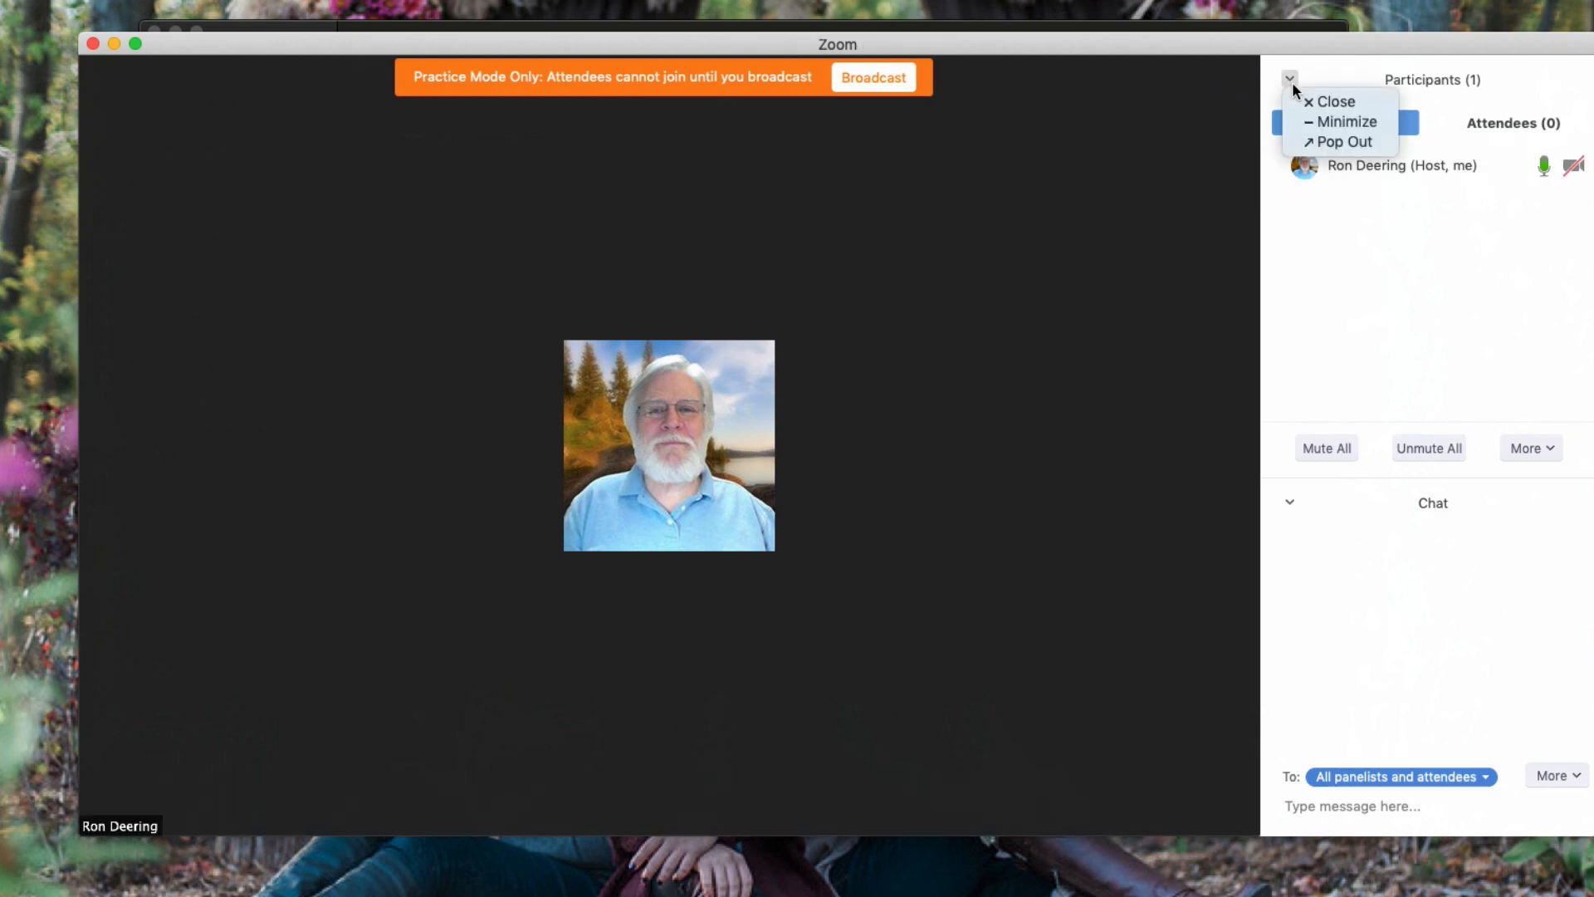
click(1306, 144)
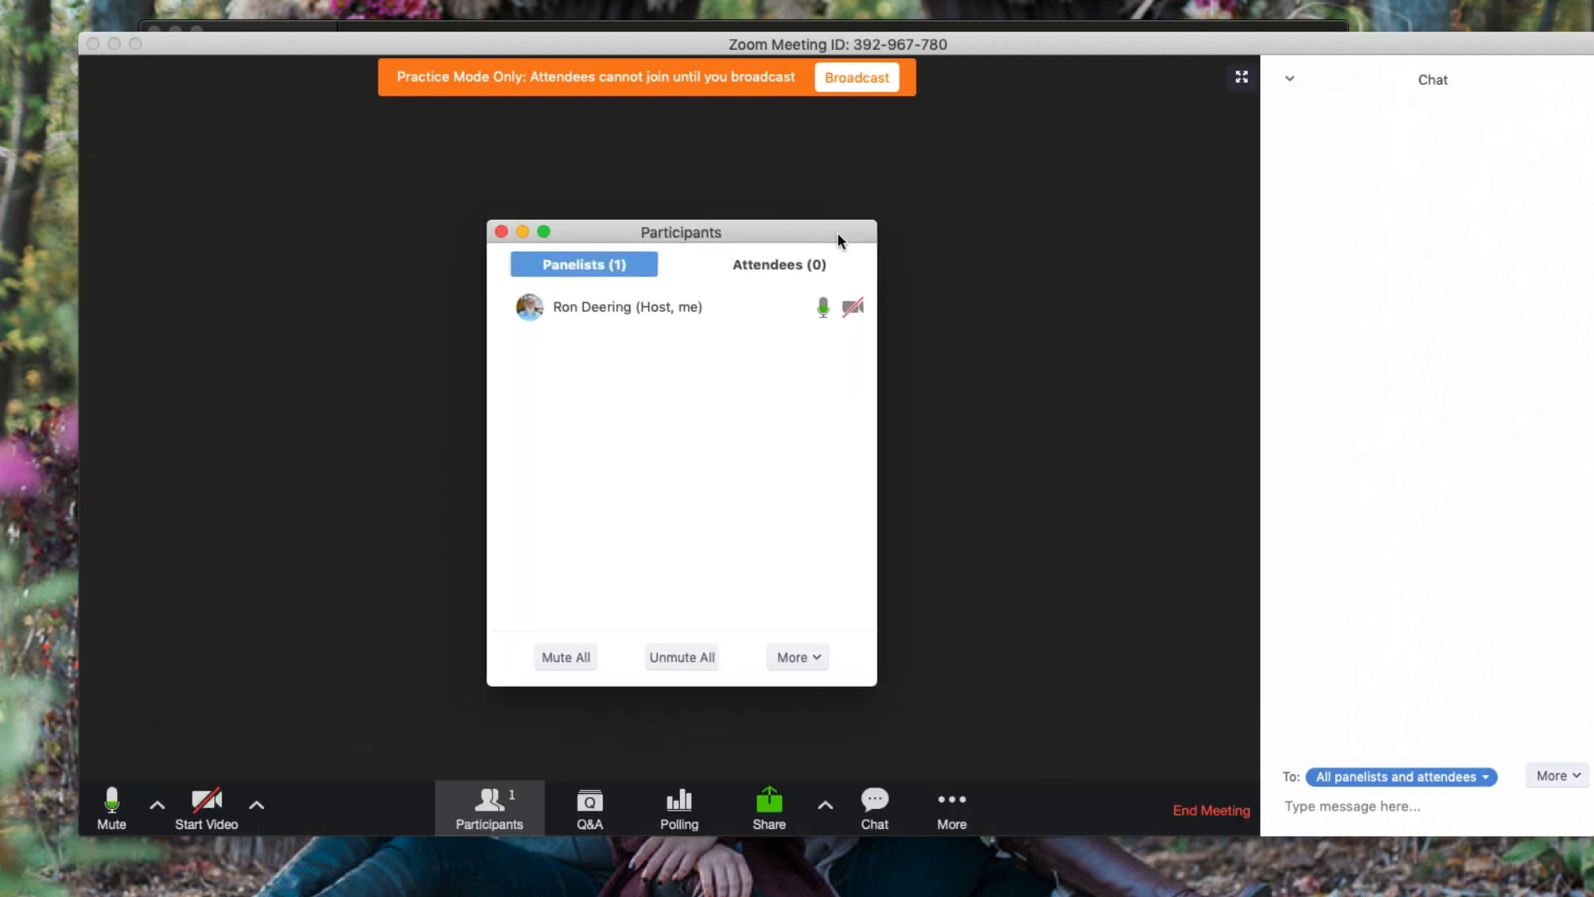
drag(837, 241, 1152, 221)
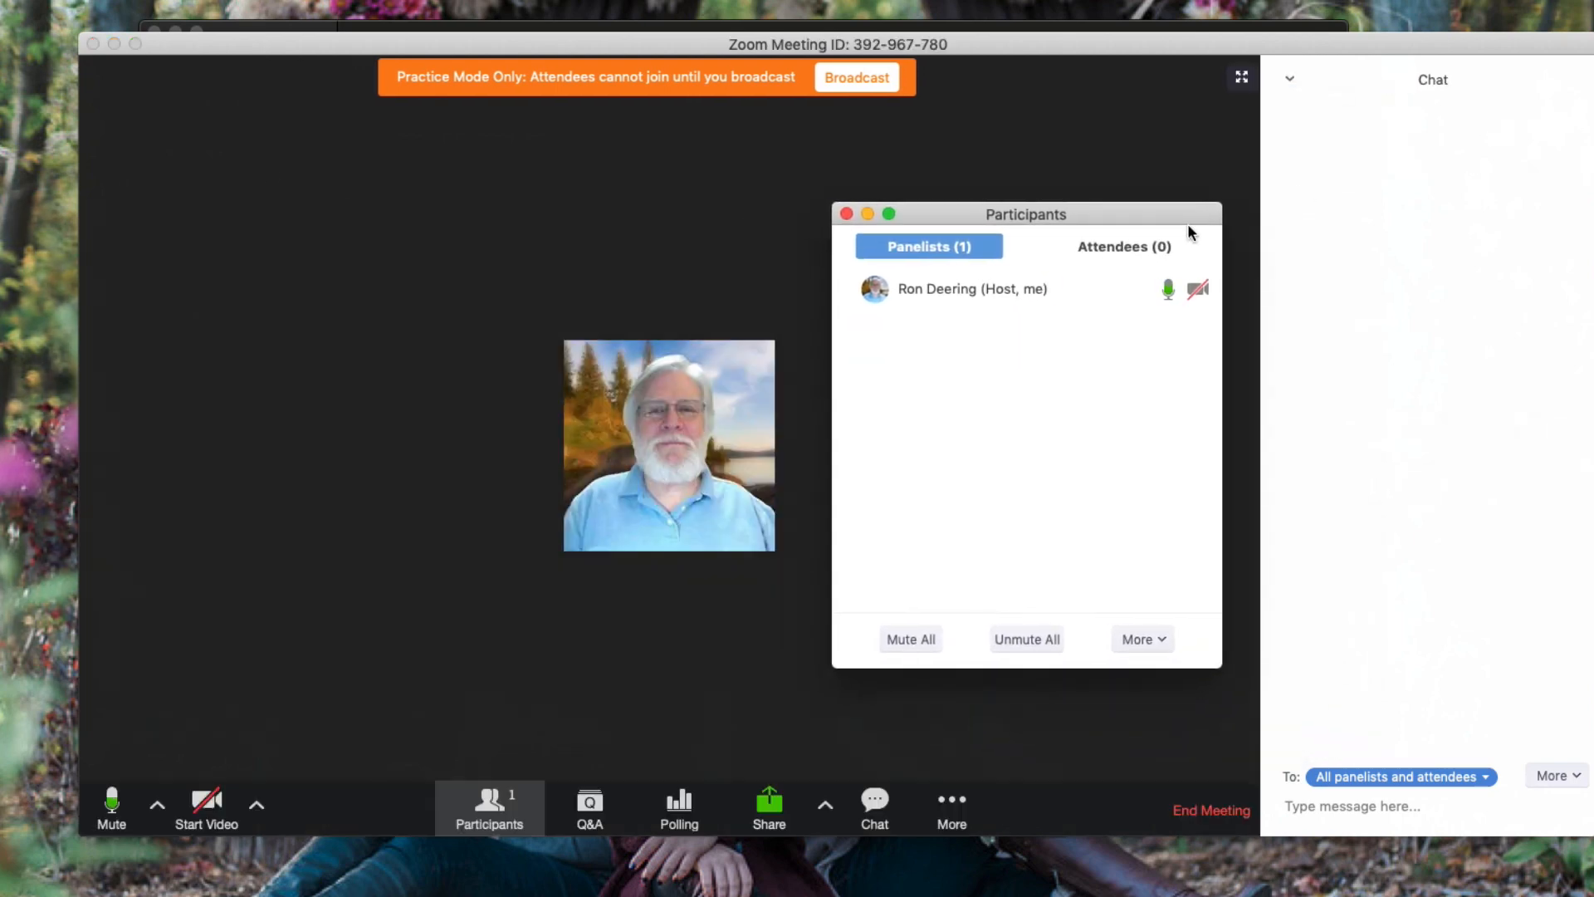
click(1154, 641)
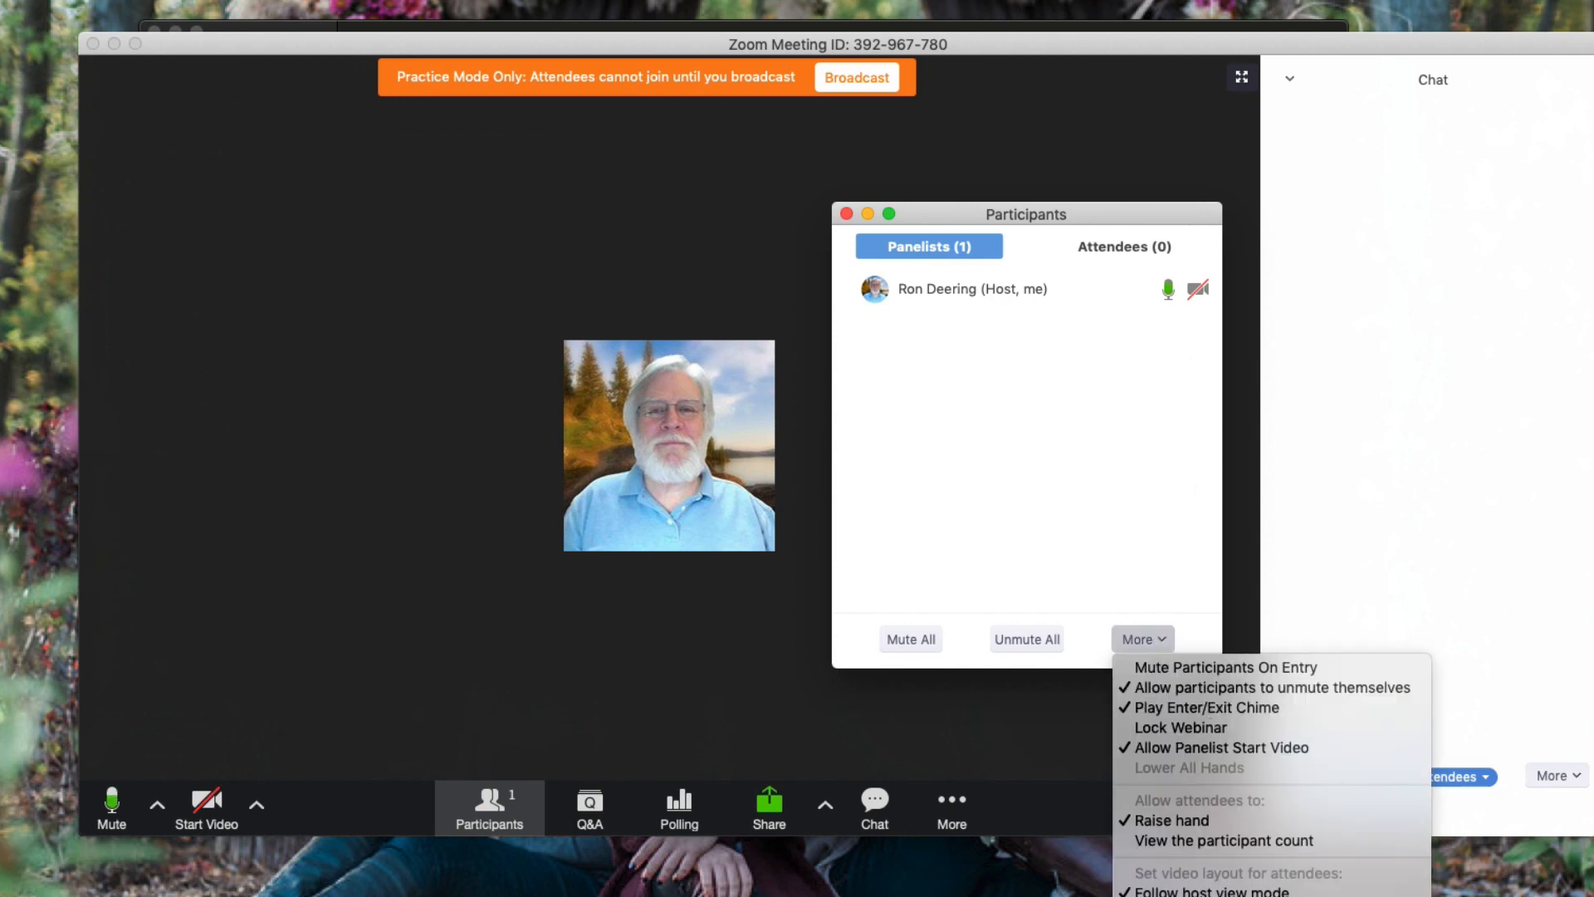
click(1246, 896)
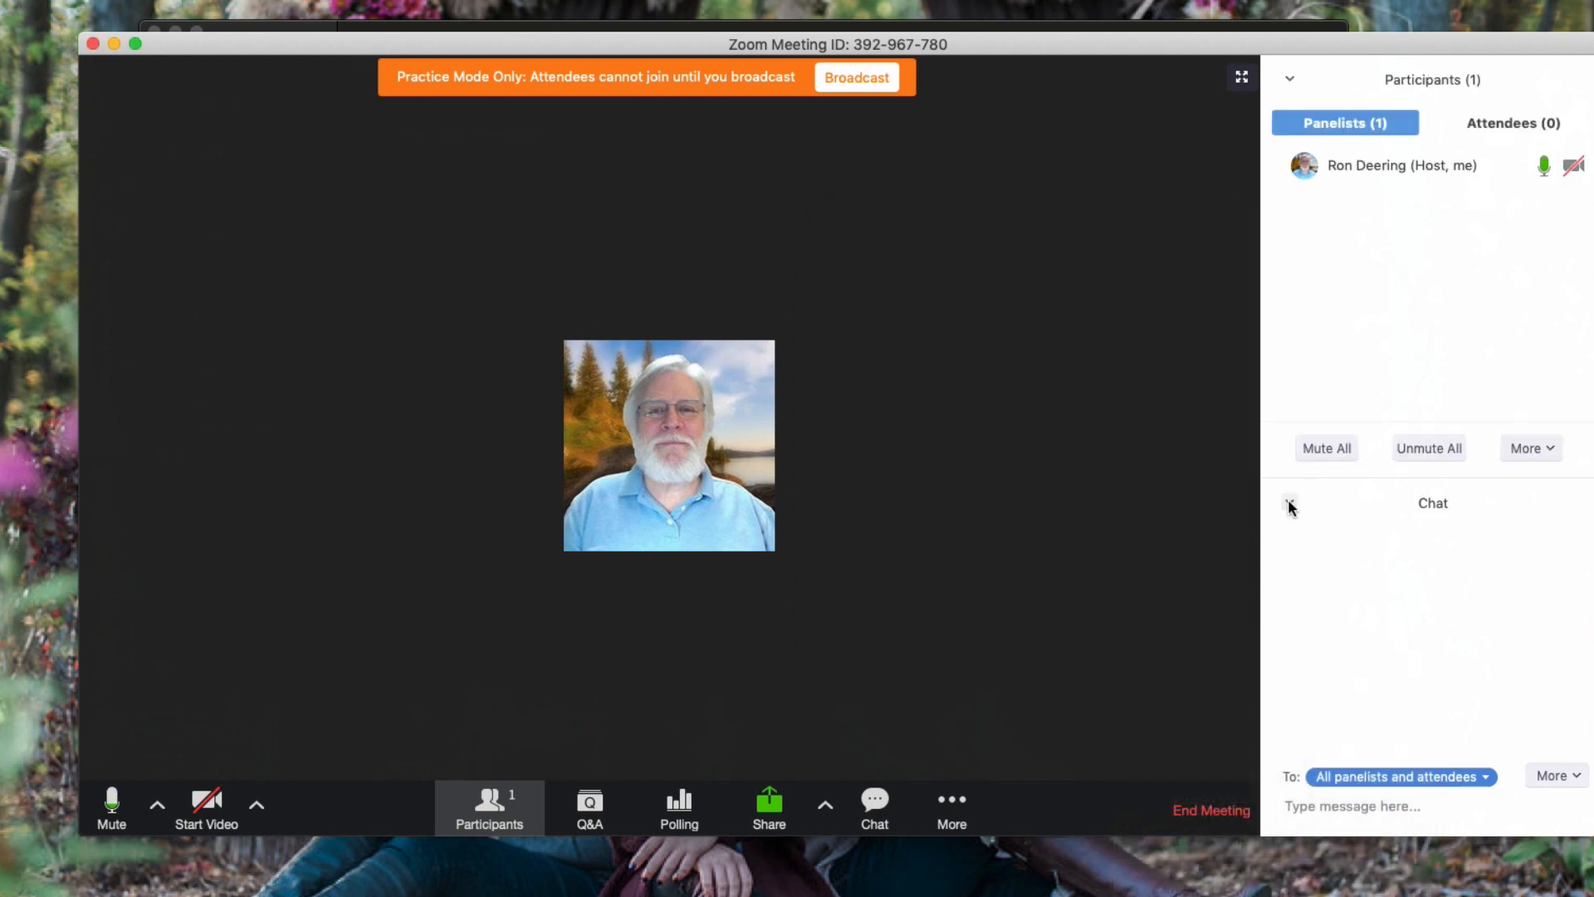
Close both the chat and the participants list so only the main webinar view is shown.
click(1289, 503)
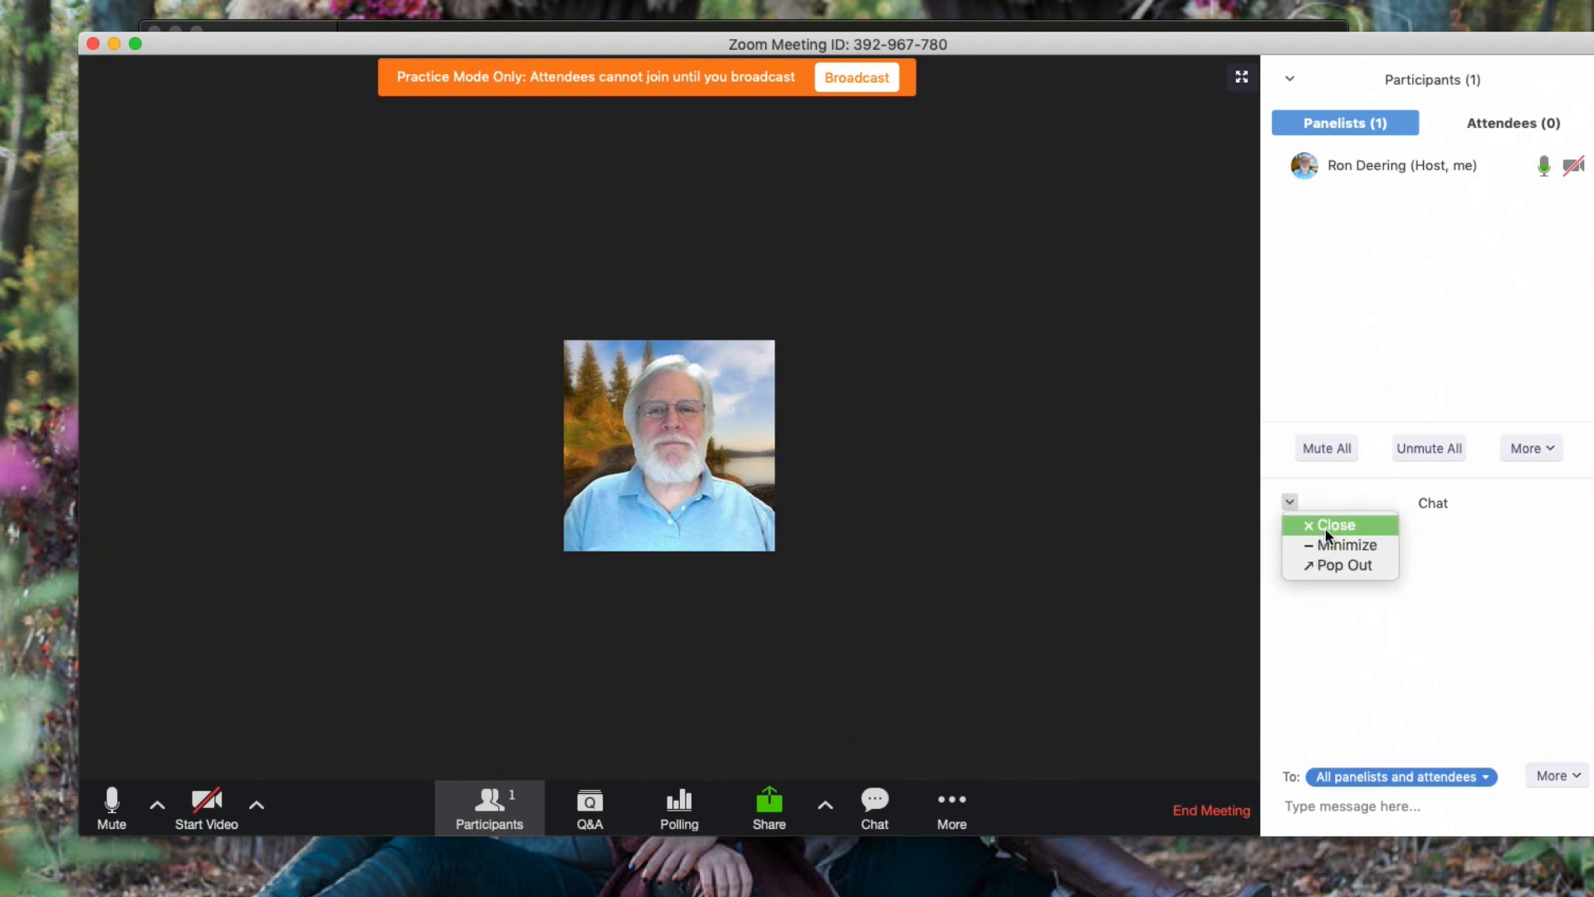
click(878, 809)
click(874, 805)
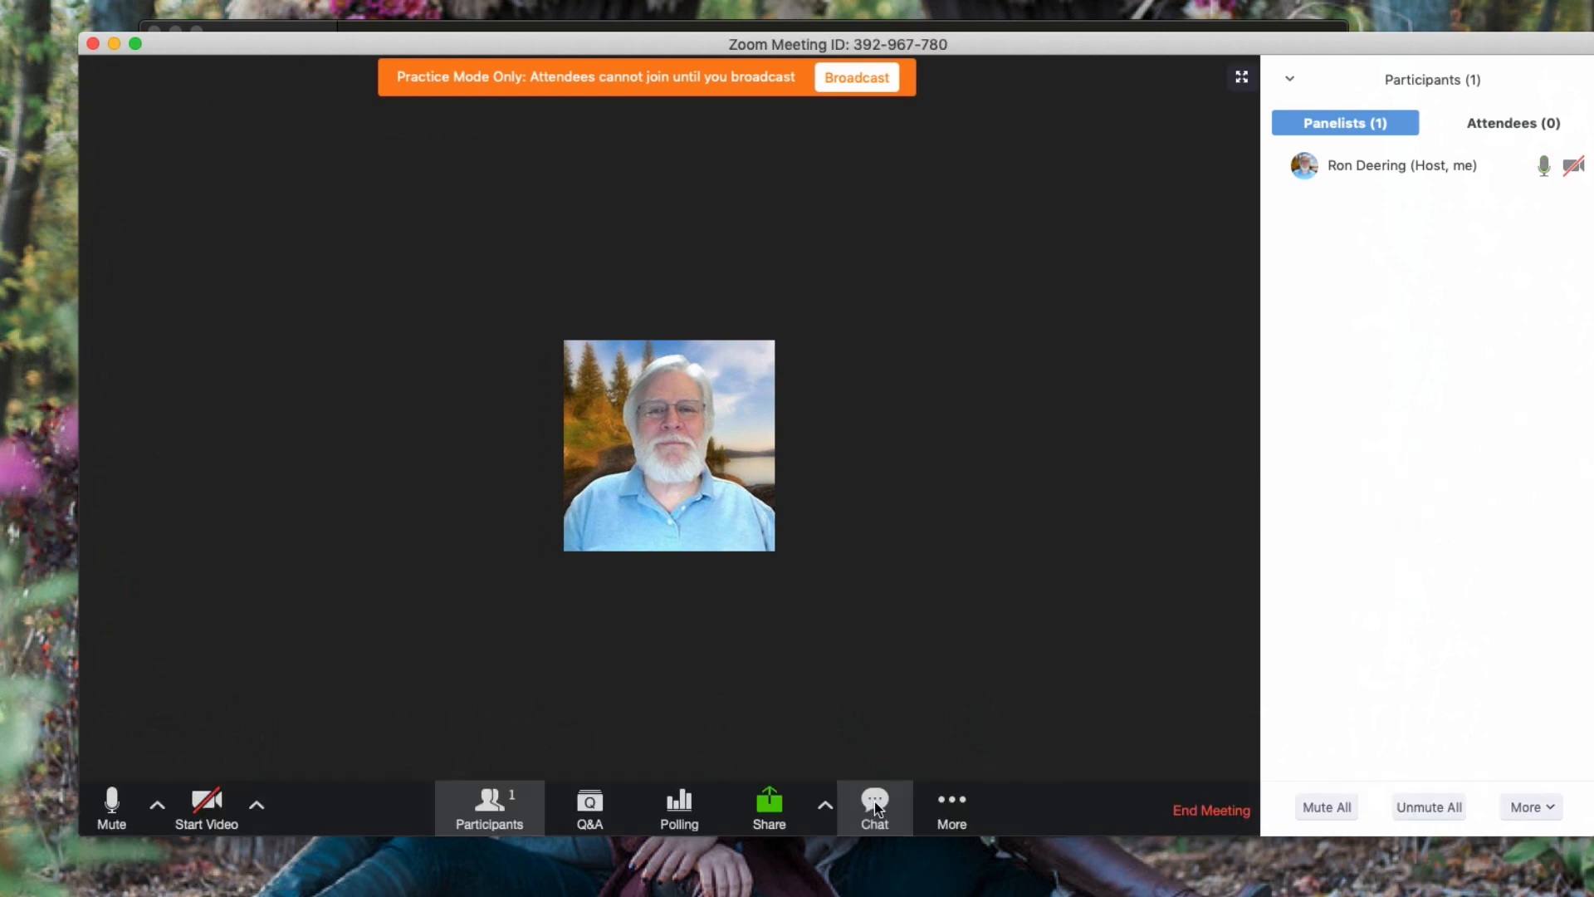
click(465, 789)
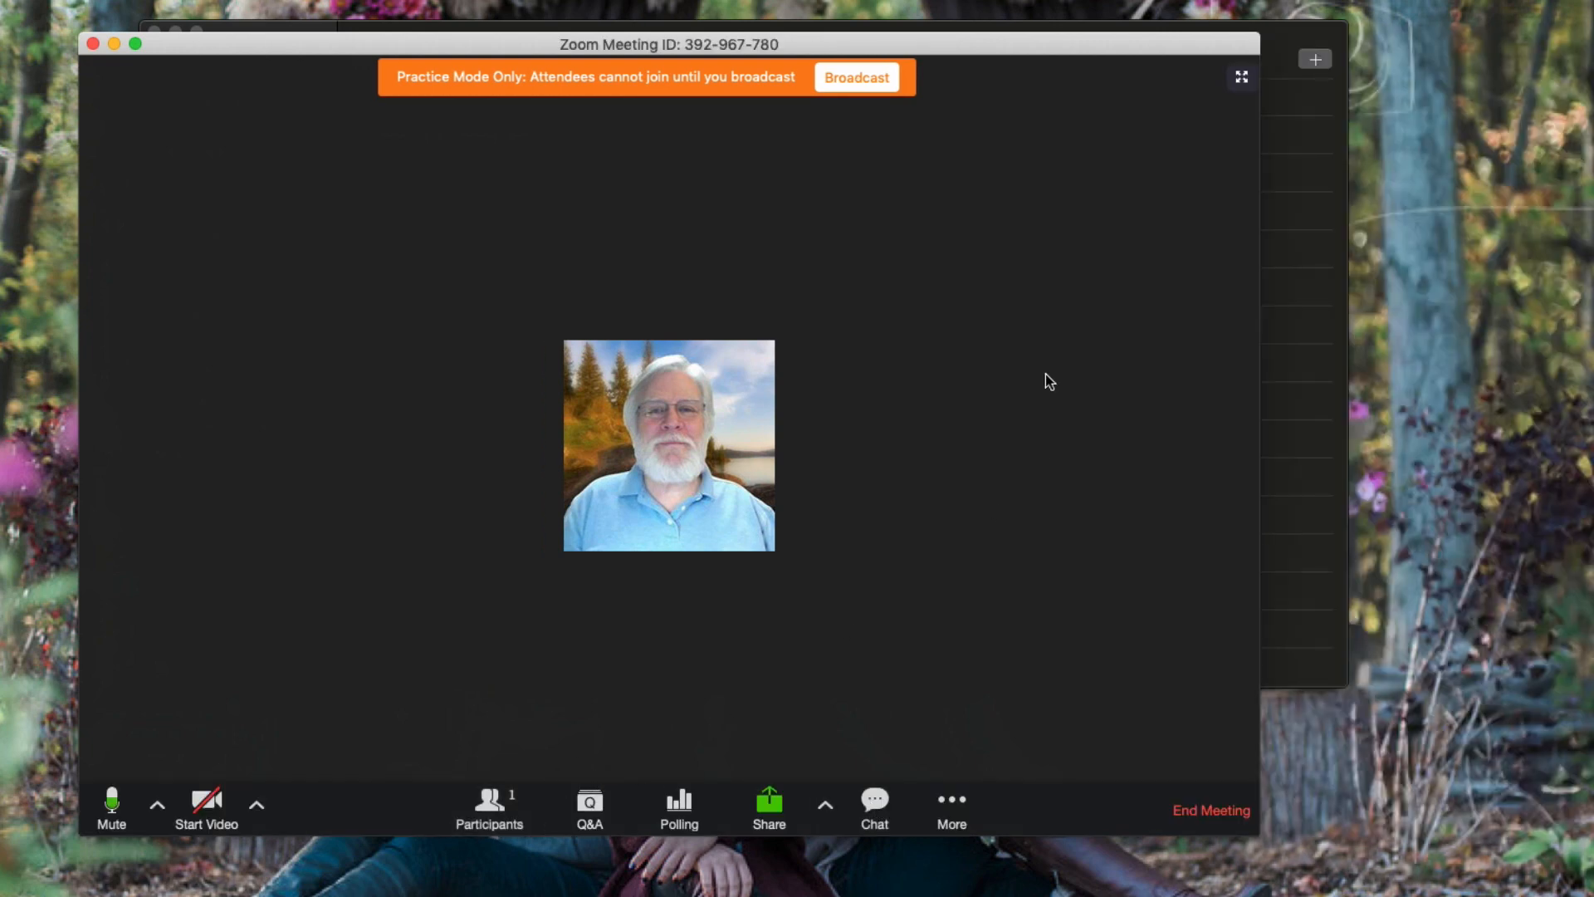